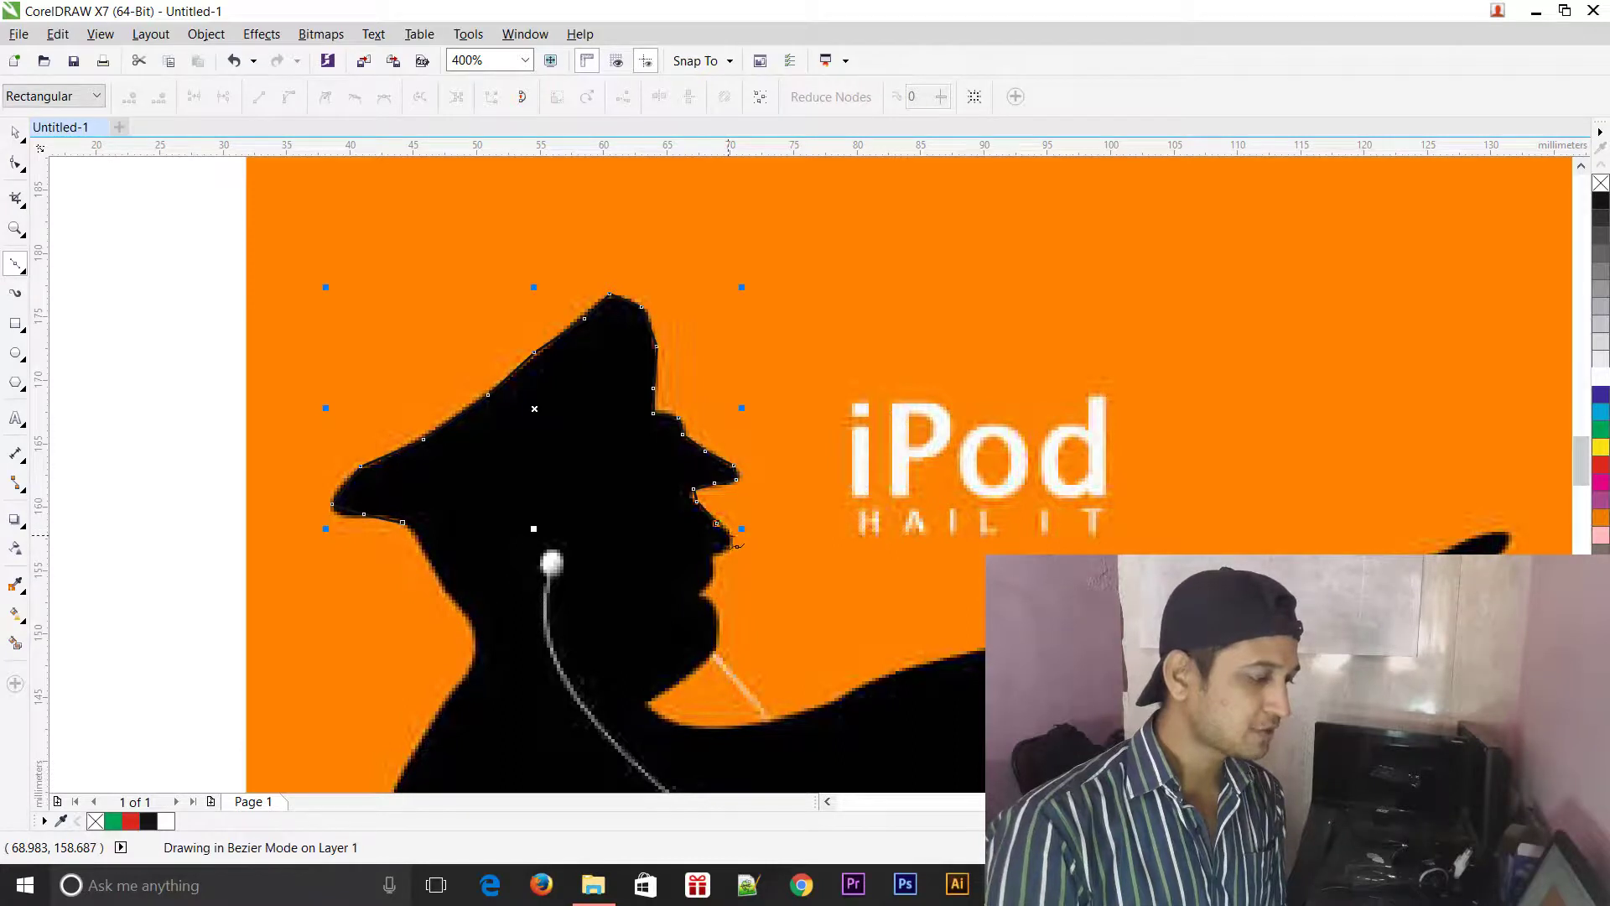
Continue the Bezier outline around the face, from the nose past the lips and chin to the front of the neck.
left_click(729, 538)
left_click(721, 551)
left_click(712, 555)
left_click(710, 570)
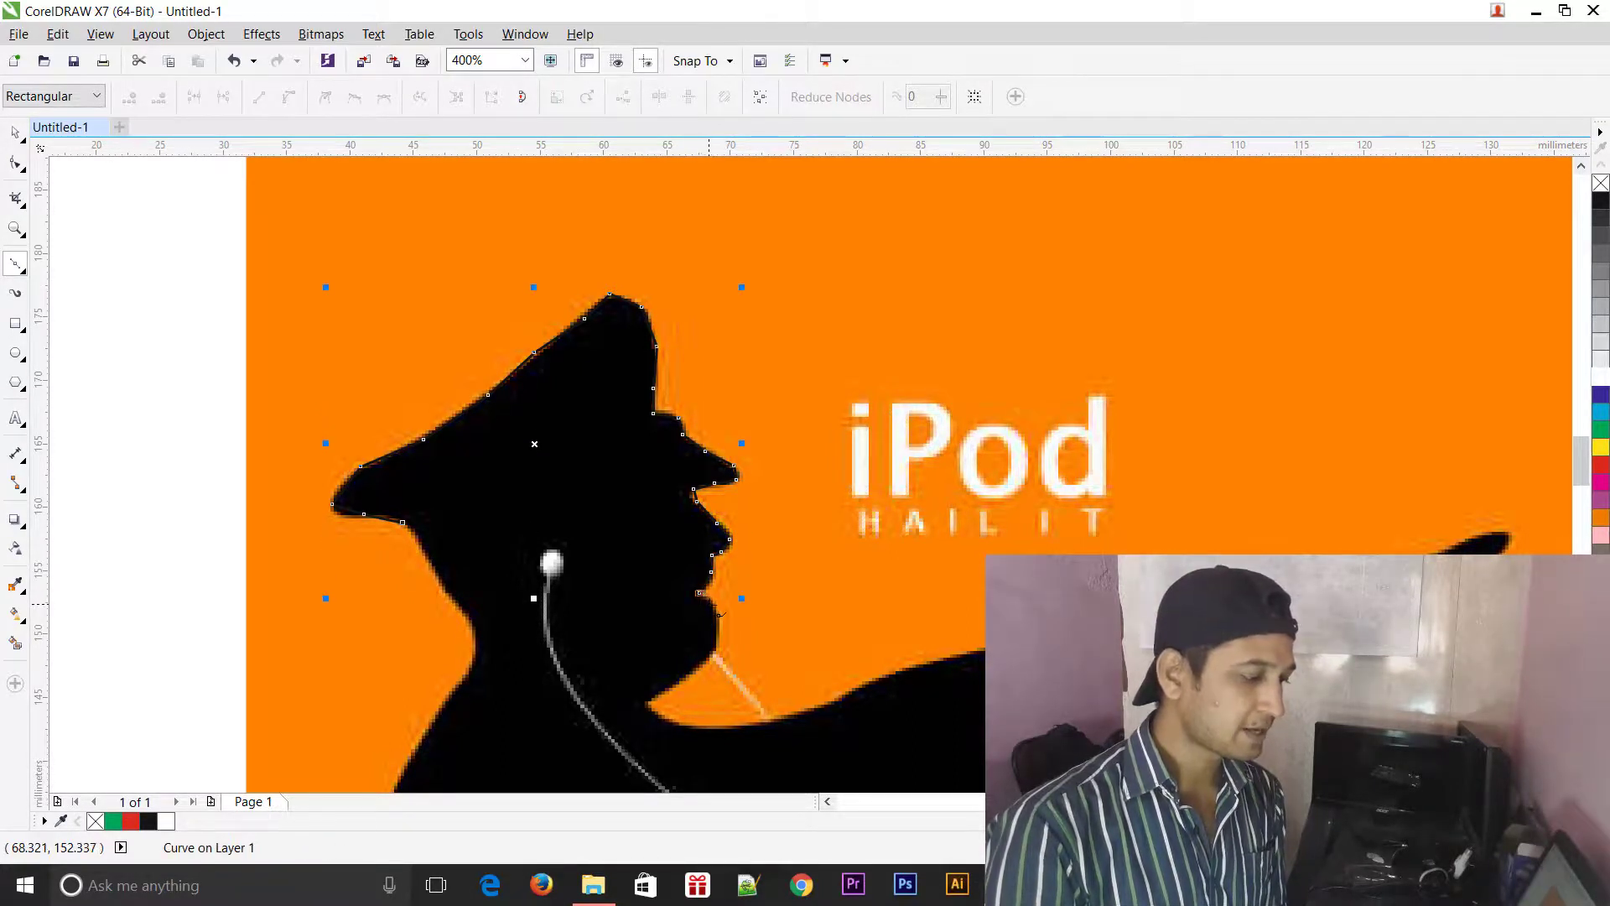
left_click(717, 605)
left_click(716, 639)
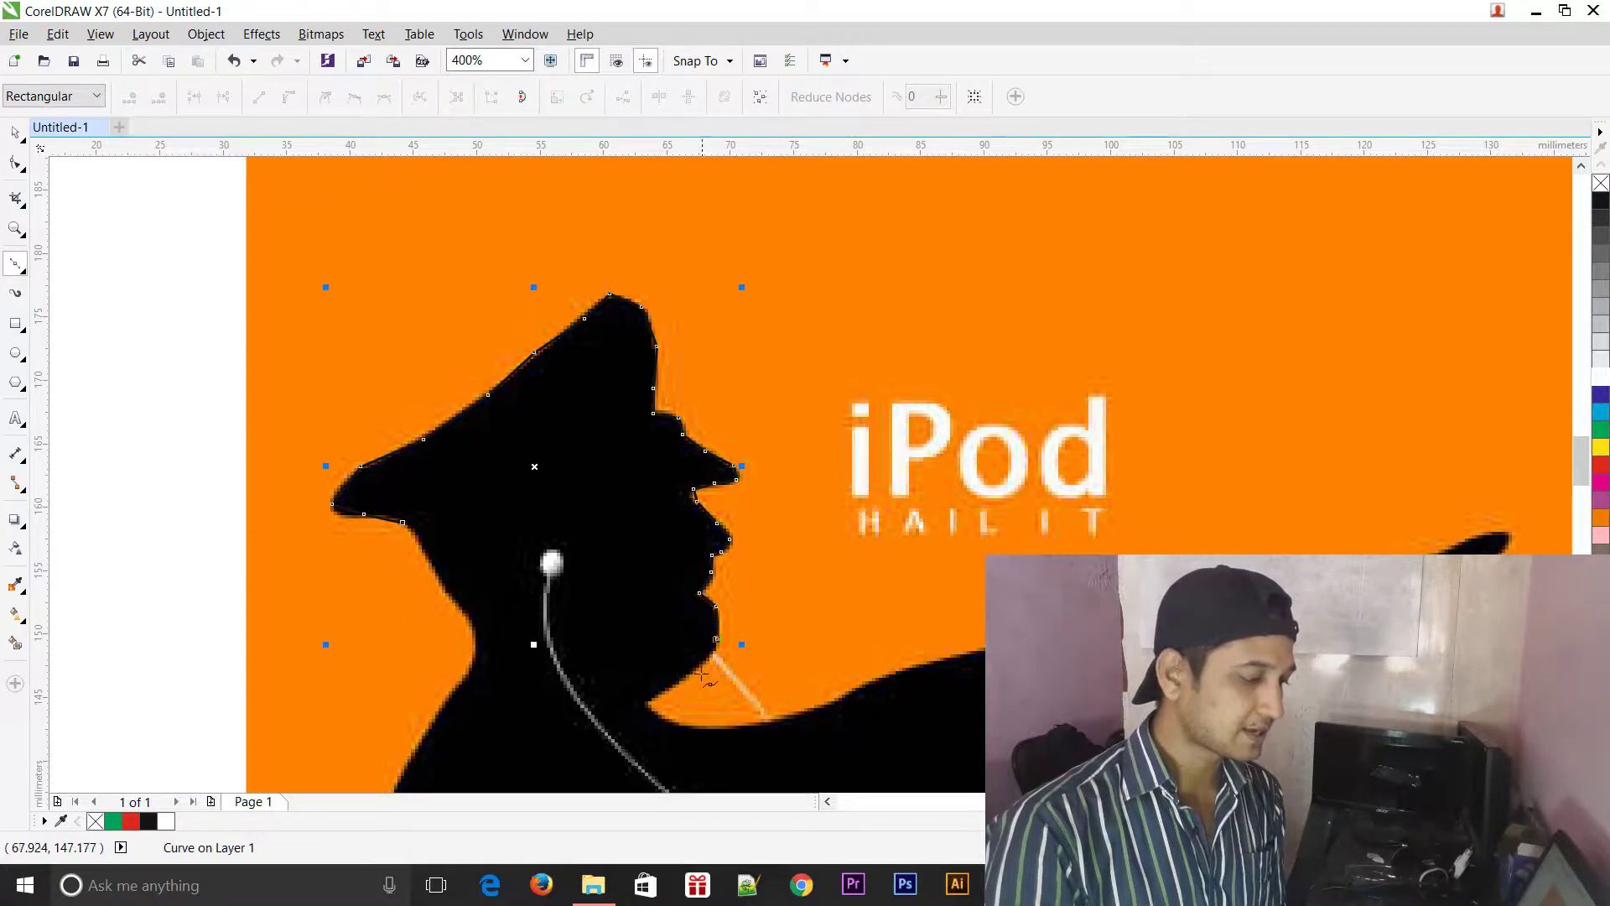
left_click(690, 671)
left_click(650, 703)
Carry the head outline across the neck and up its back edge, closing it at the rear of the cap.
left_click(469, 663)
left_click(466, 620)
left_click(440, 584)
left_click(424, 551)
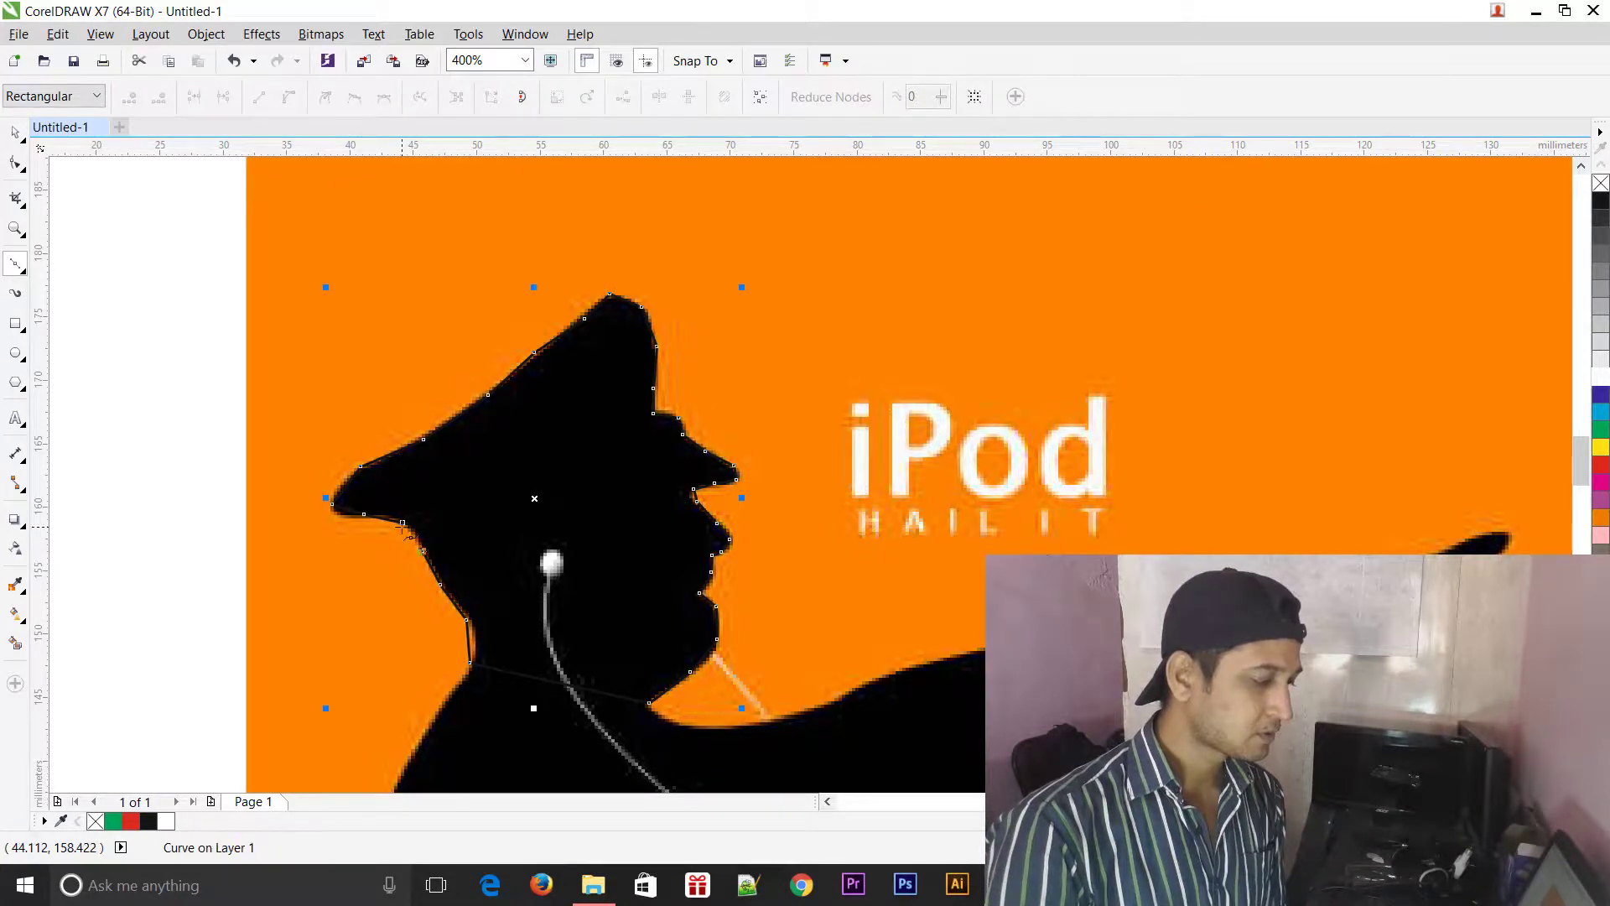
left_click(402, 523)
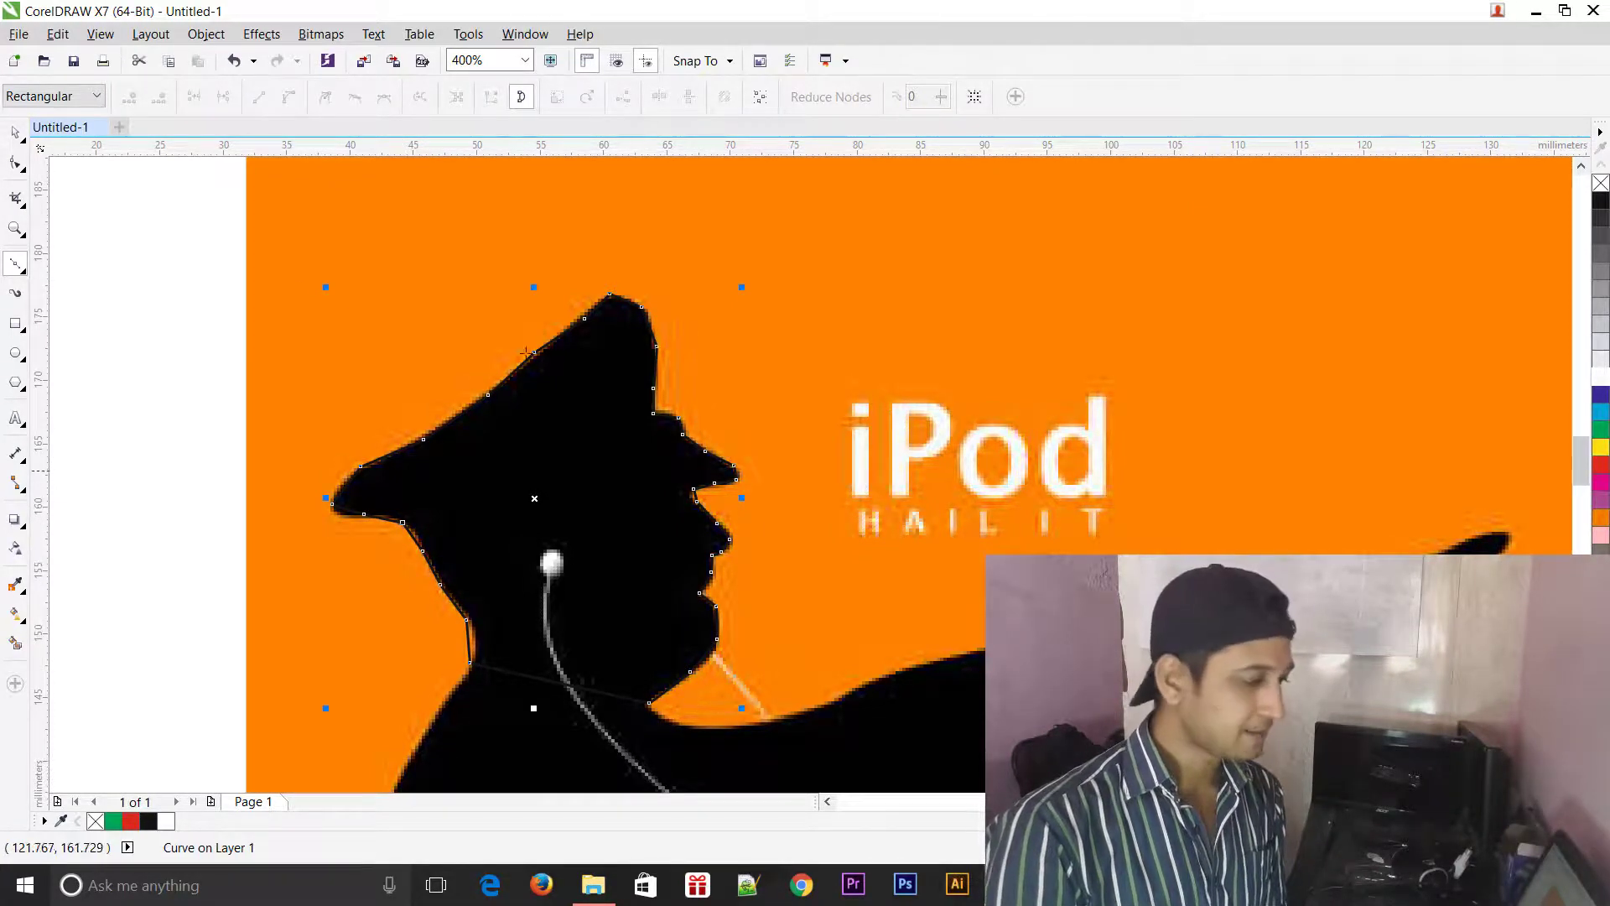
Select all nodes of the head outline with the Shape tool and convert its segments to curves.
left_click(16, 162)
left_click_drag(183, 252, 921, 740)
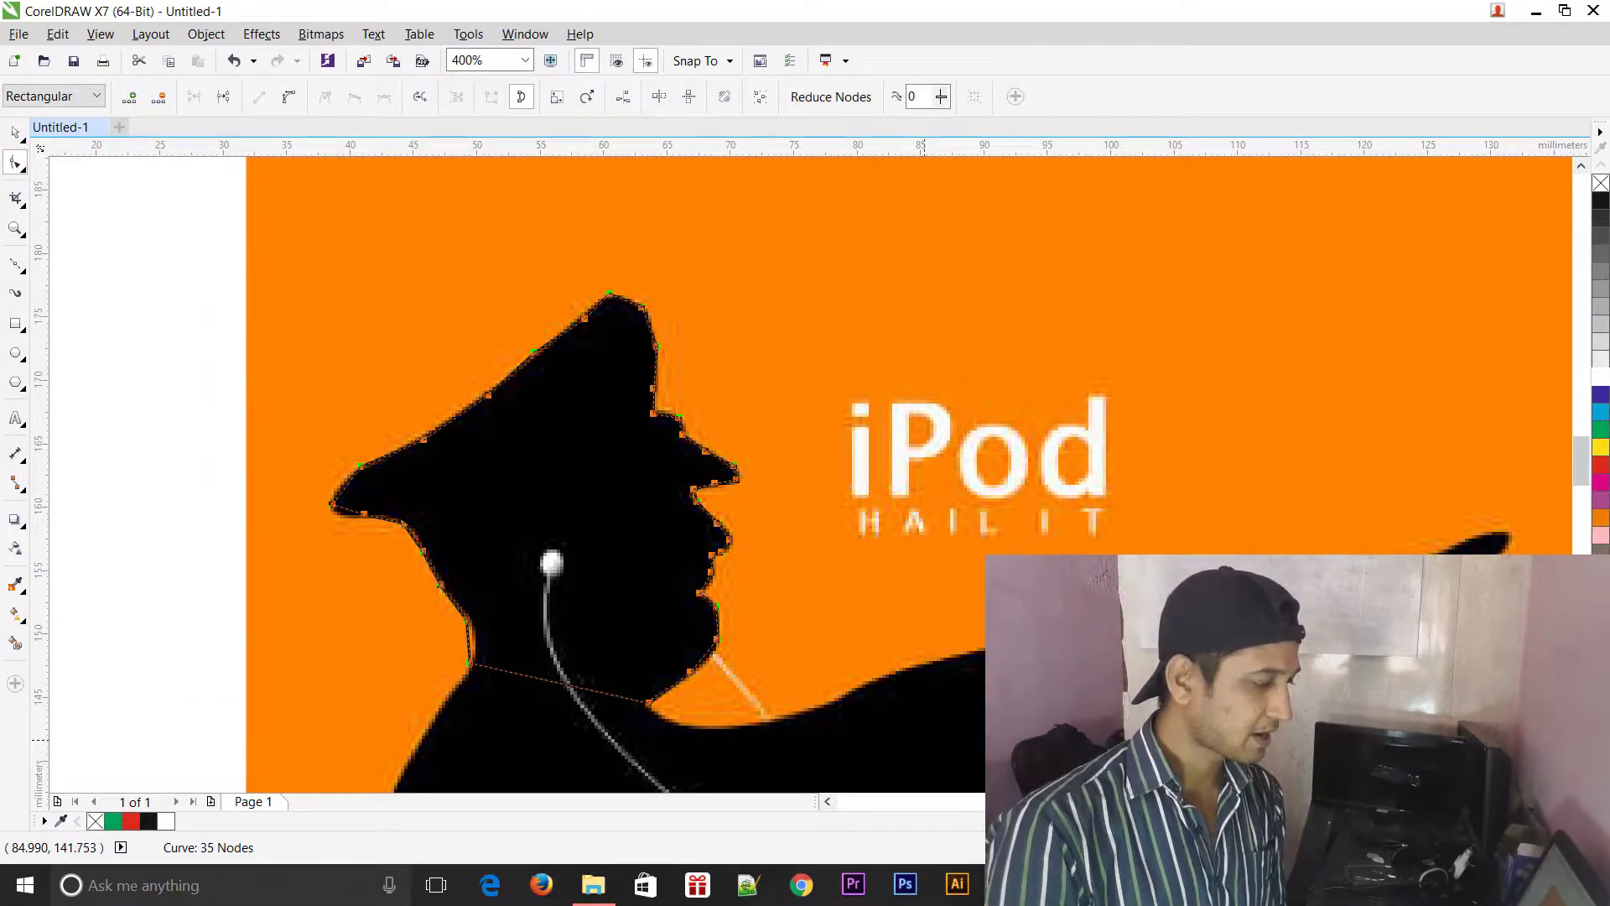
left_click(286, 106)
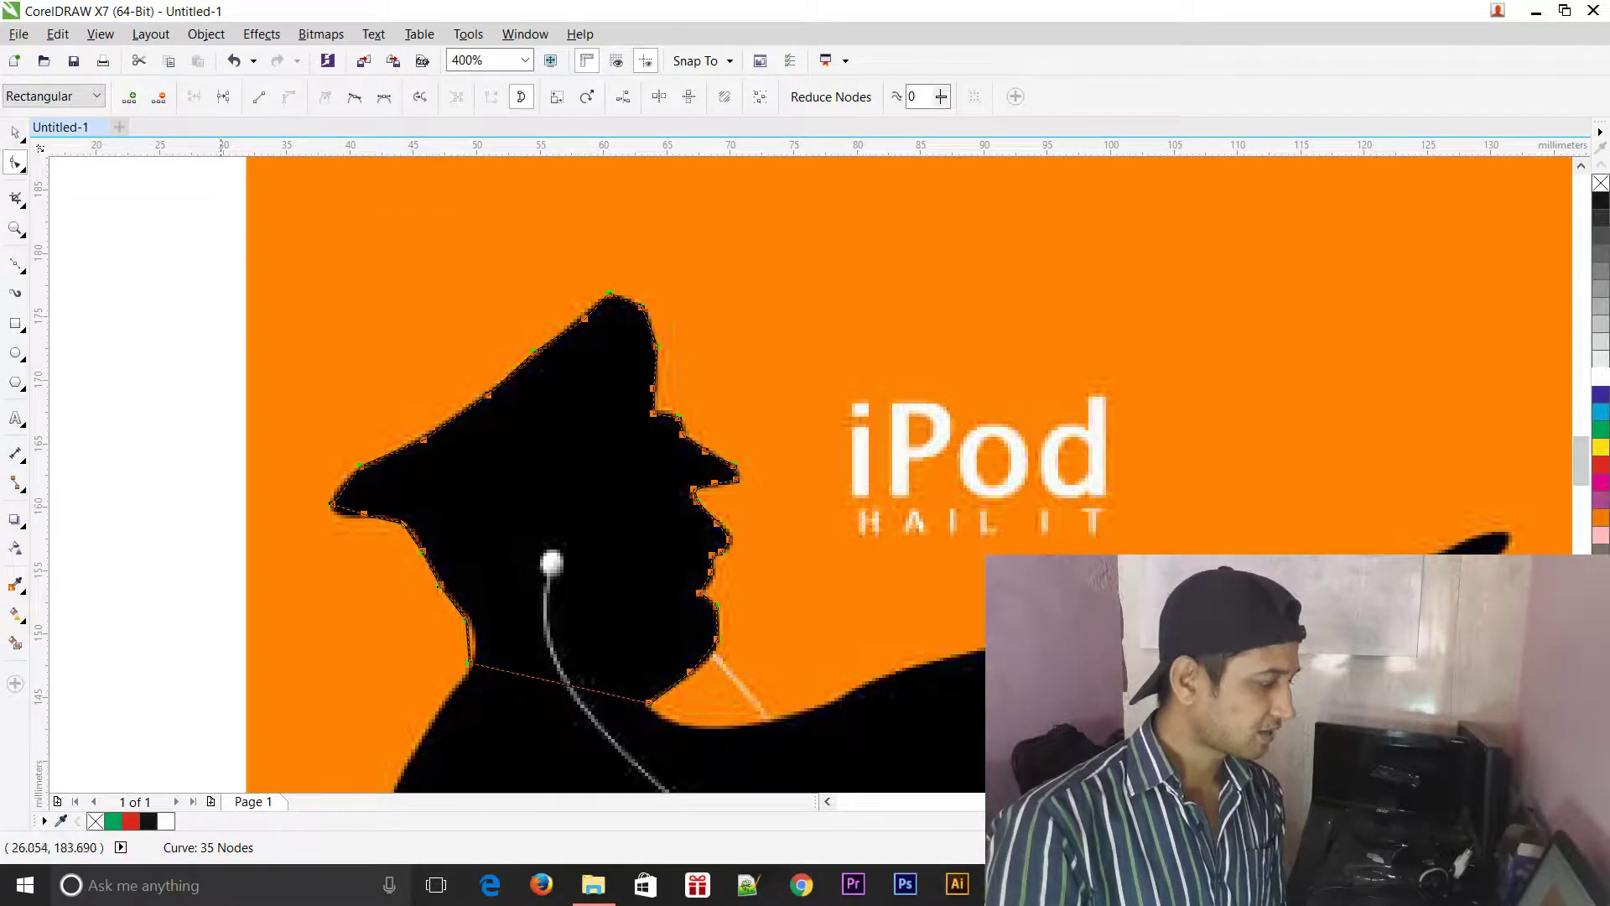
Move the head outline onto the blank area beside the picture, and undo the move.
left_click_drag(1166, 802, 1139, 801)
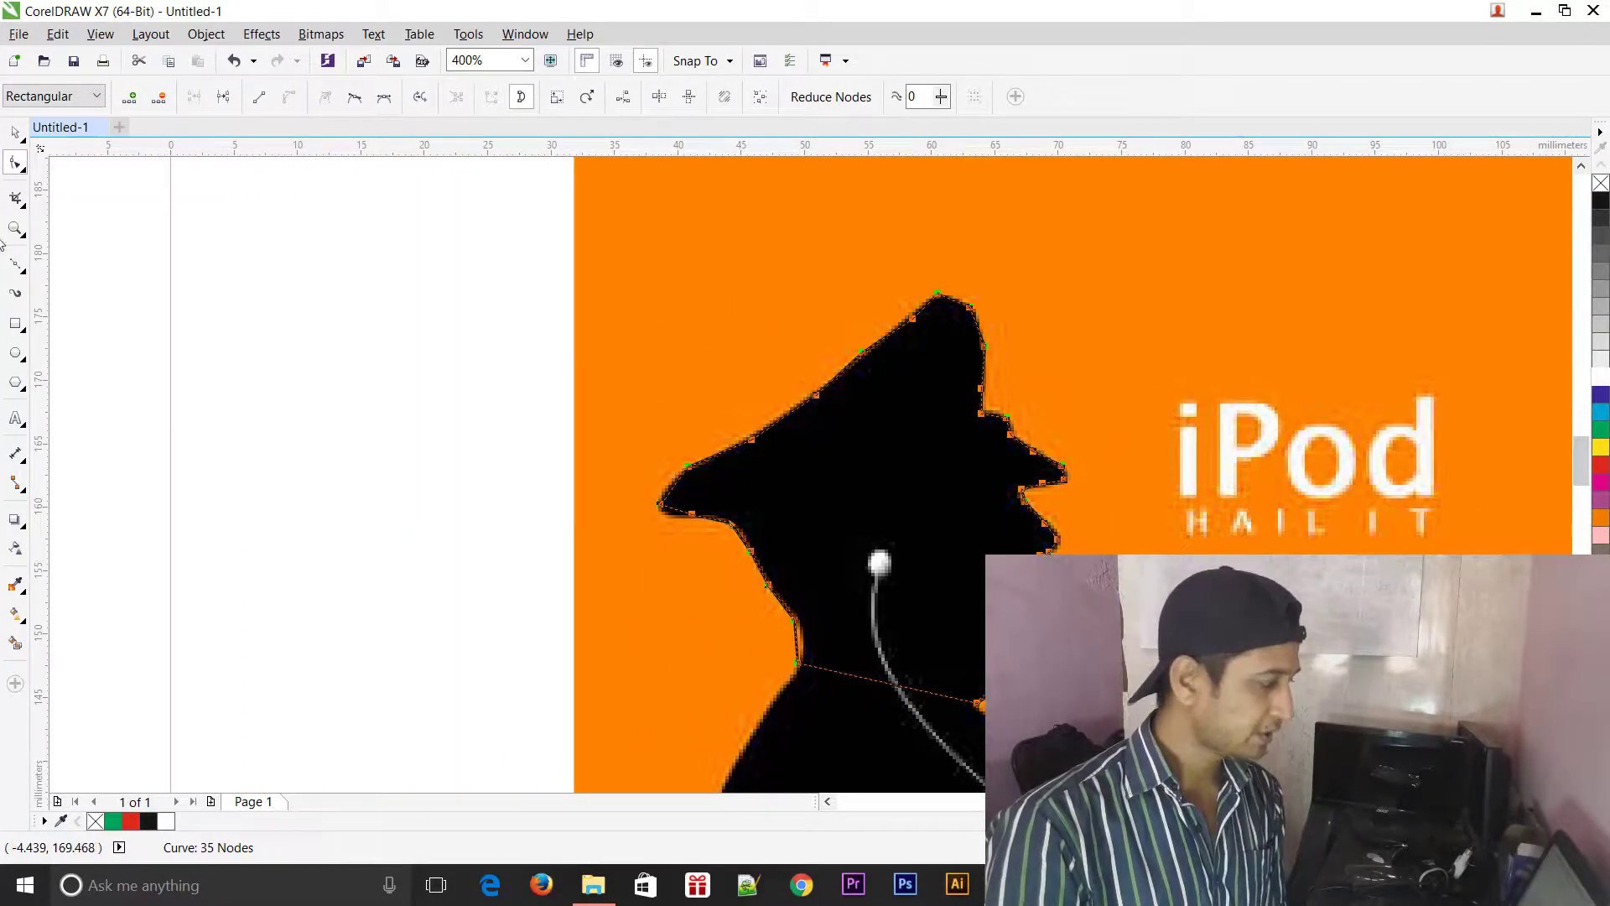
left_click(15, 133)
left_click_drag(871, 449, 305, 412)
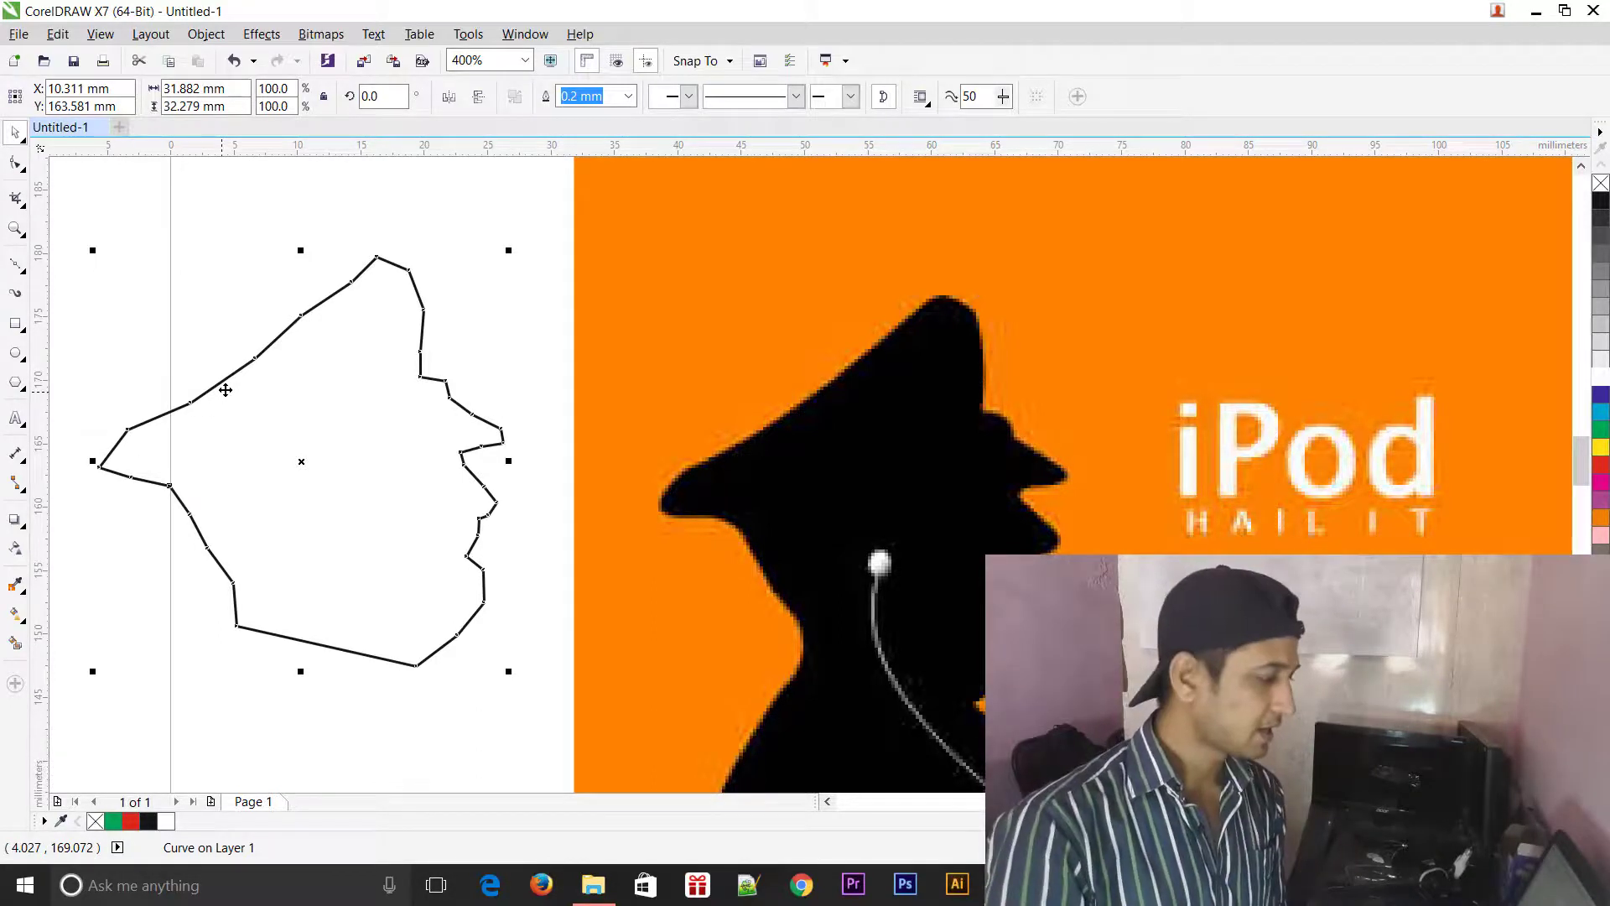
key("ctrl+z")
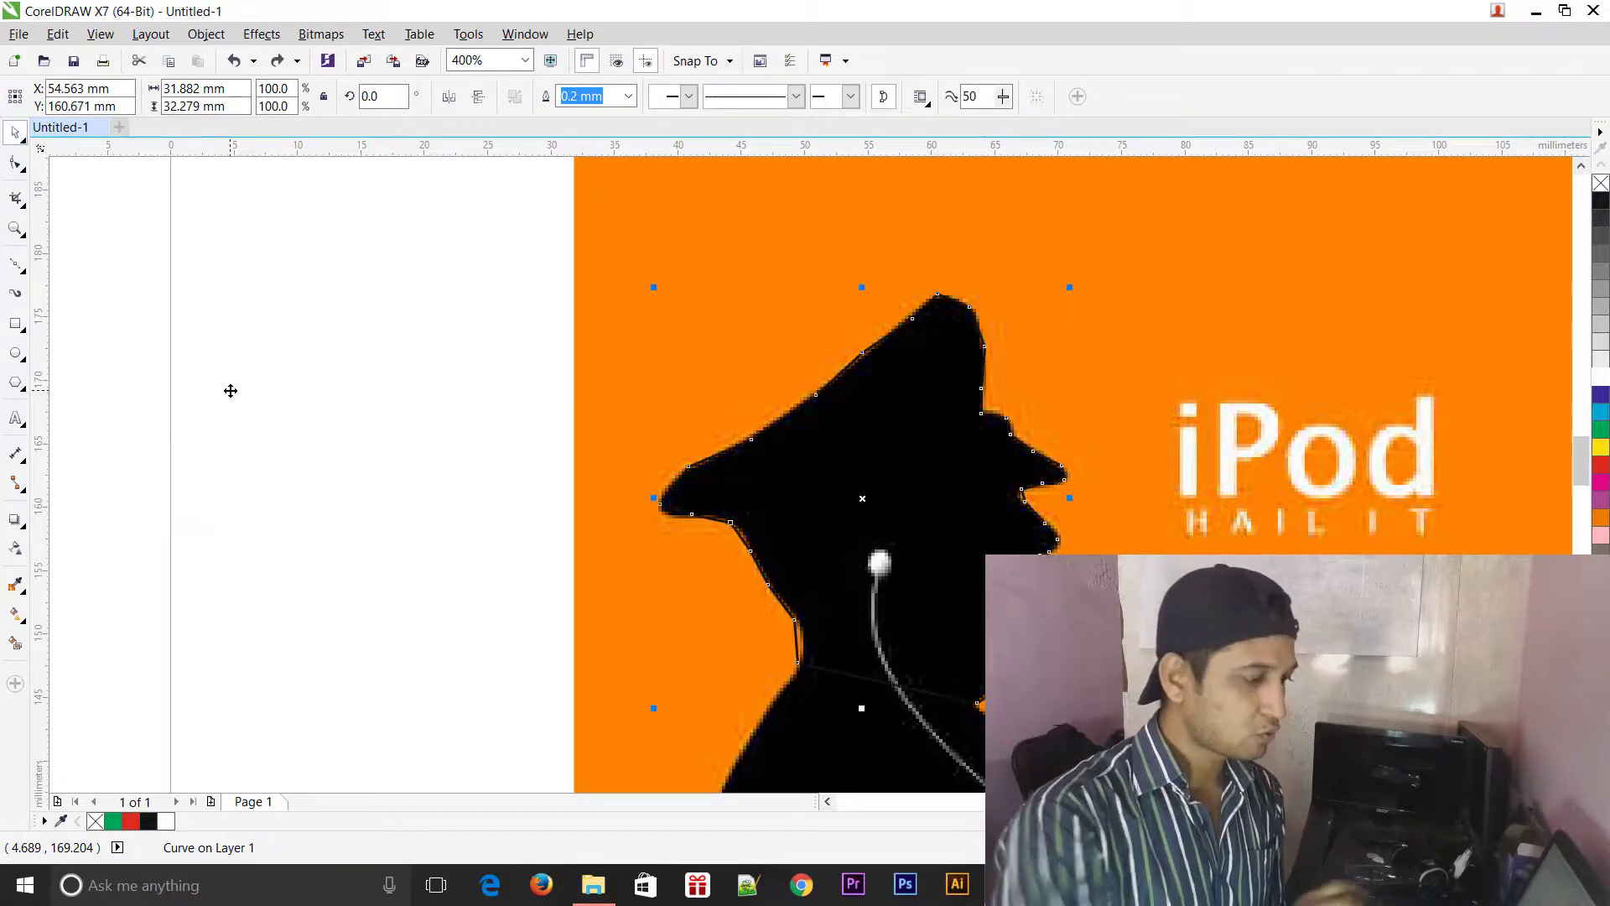
Colour the head outline yellow and bend its segments around the cap's rear tip and the back of the neck.
right_click(1600, 447)
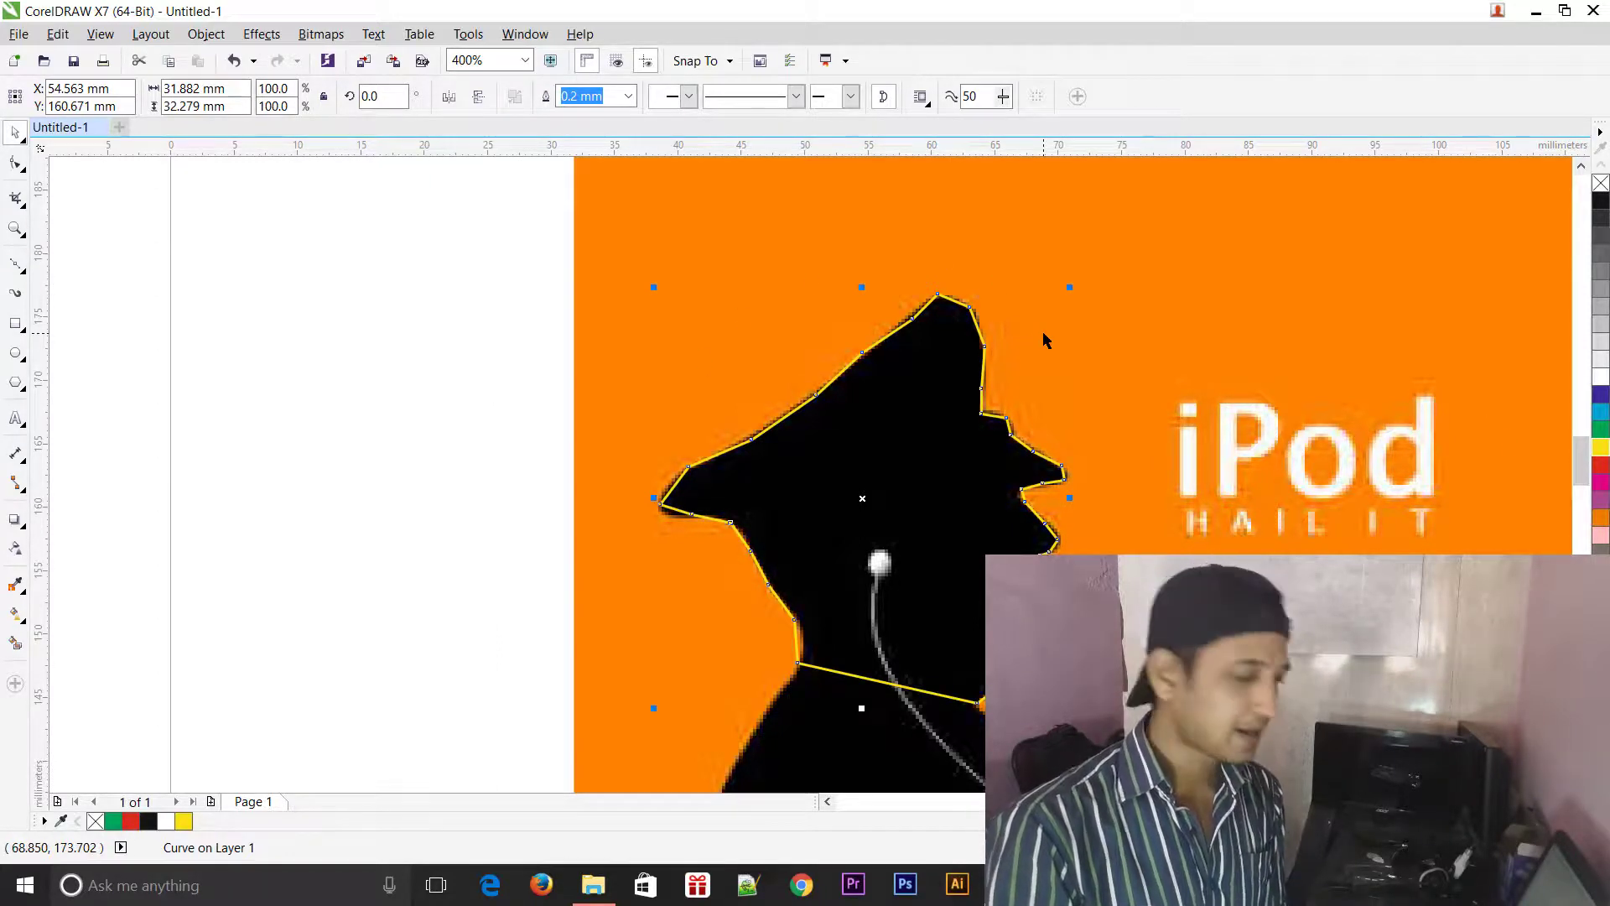
left_click(15, 162)
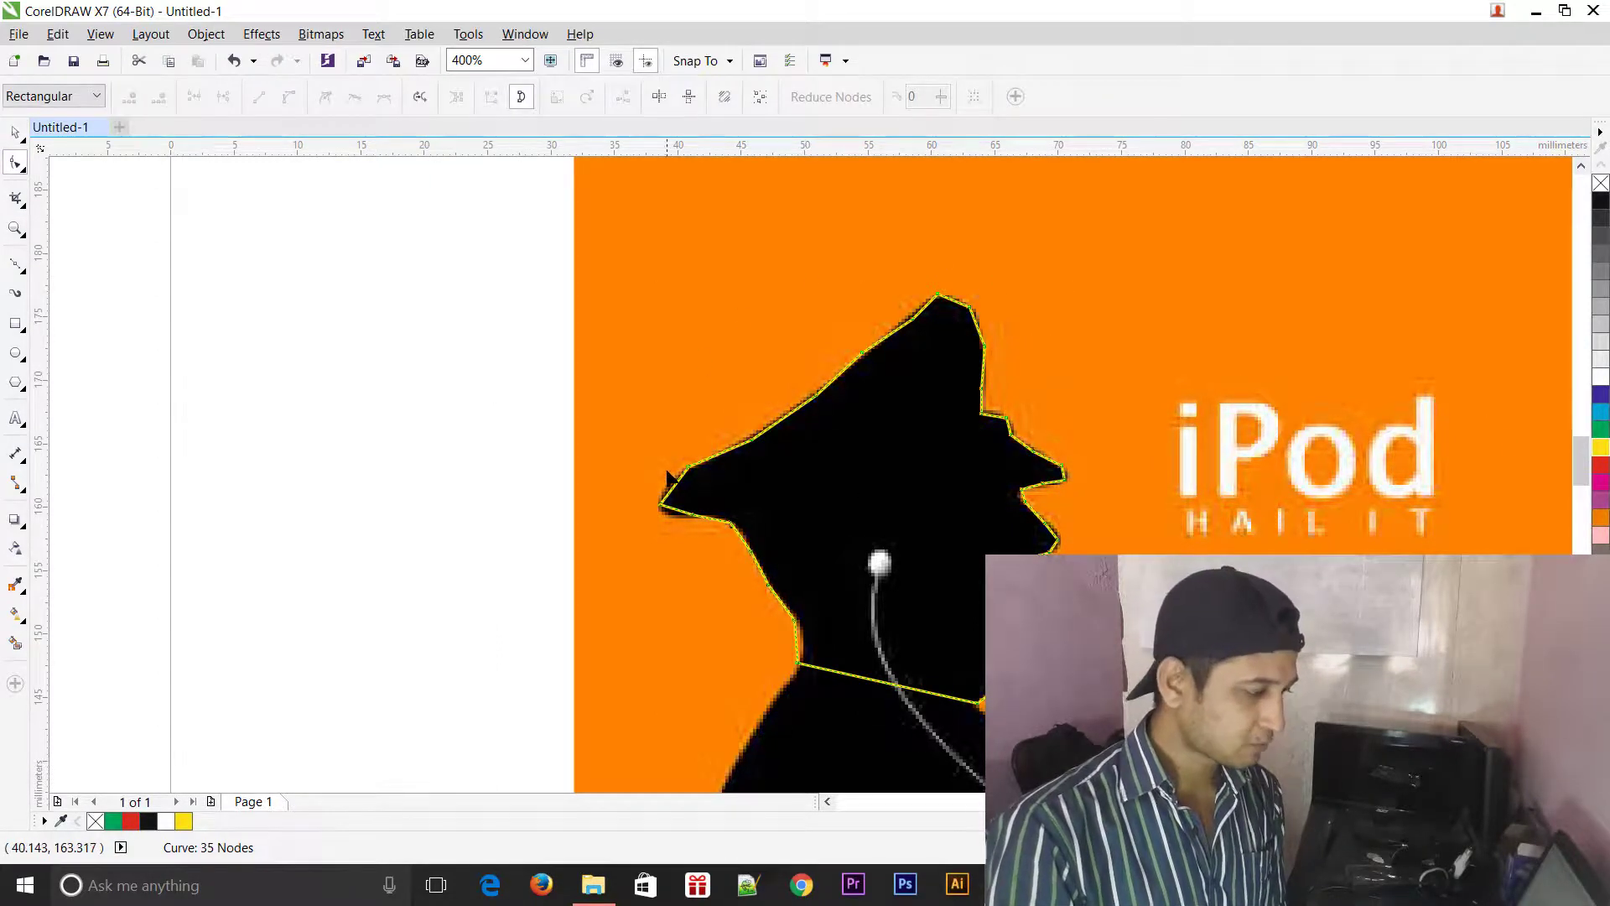
left_click_drag(674, 486, 666, 485)
left_click(675, 513)
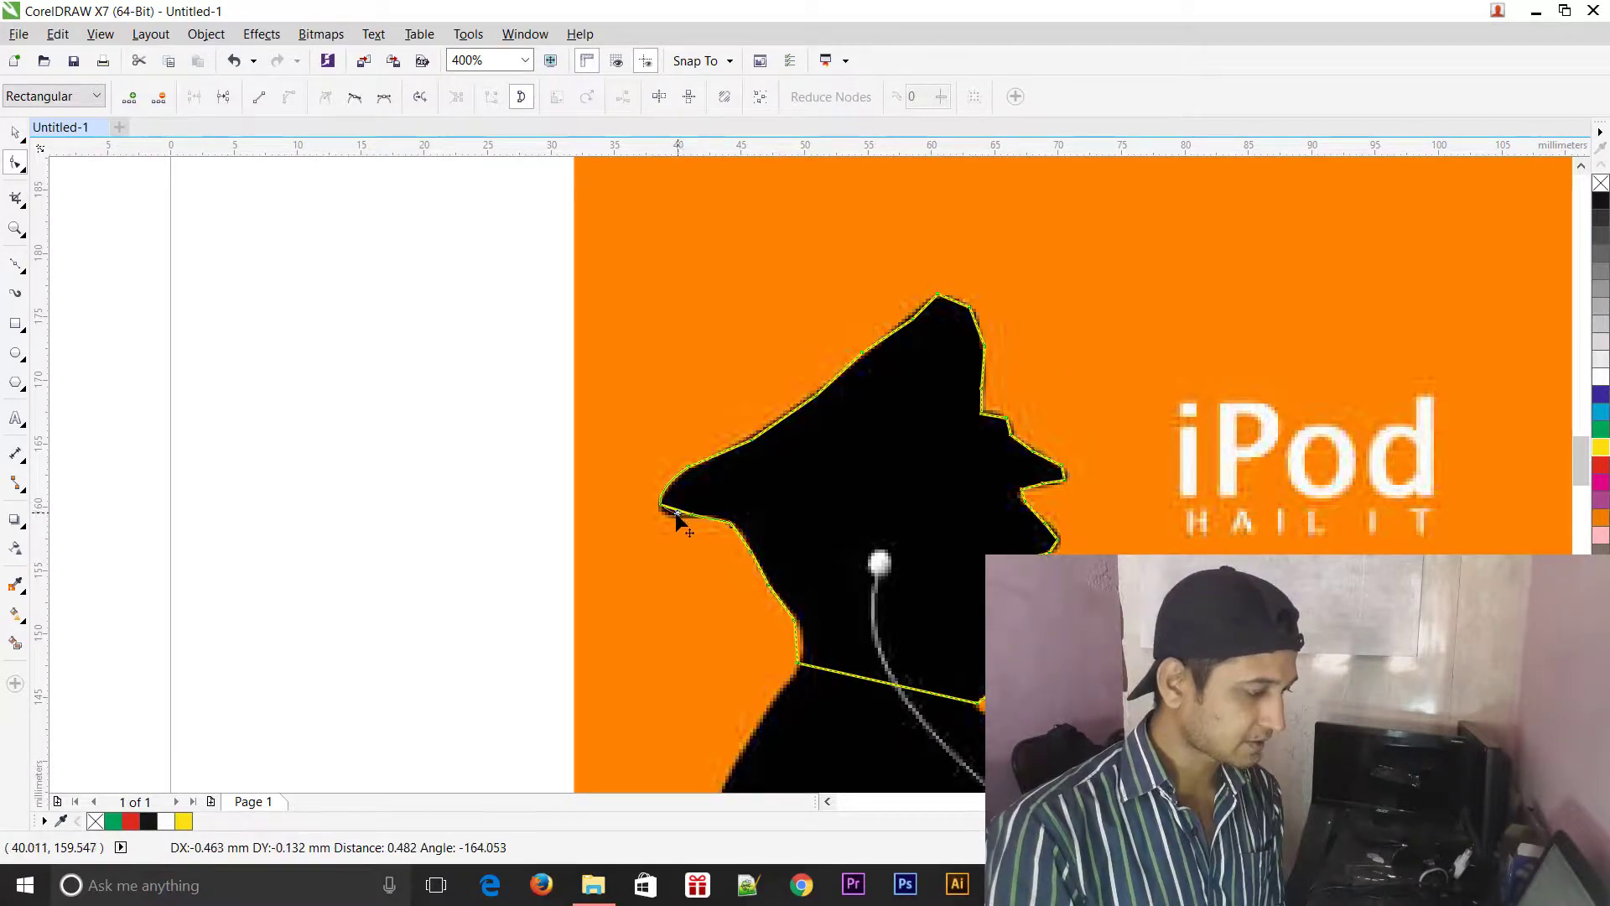
left_click(802, 644)
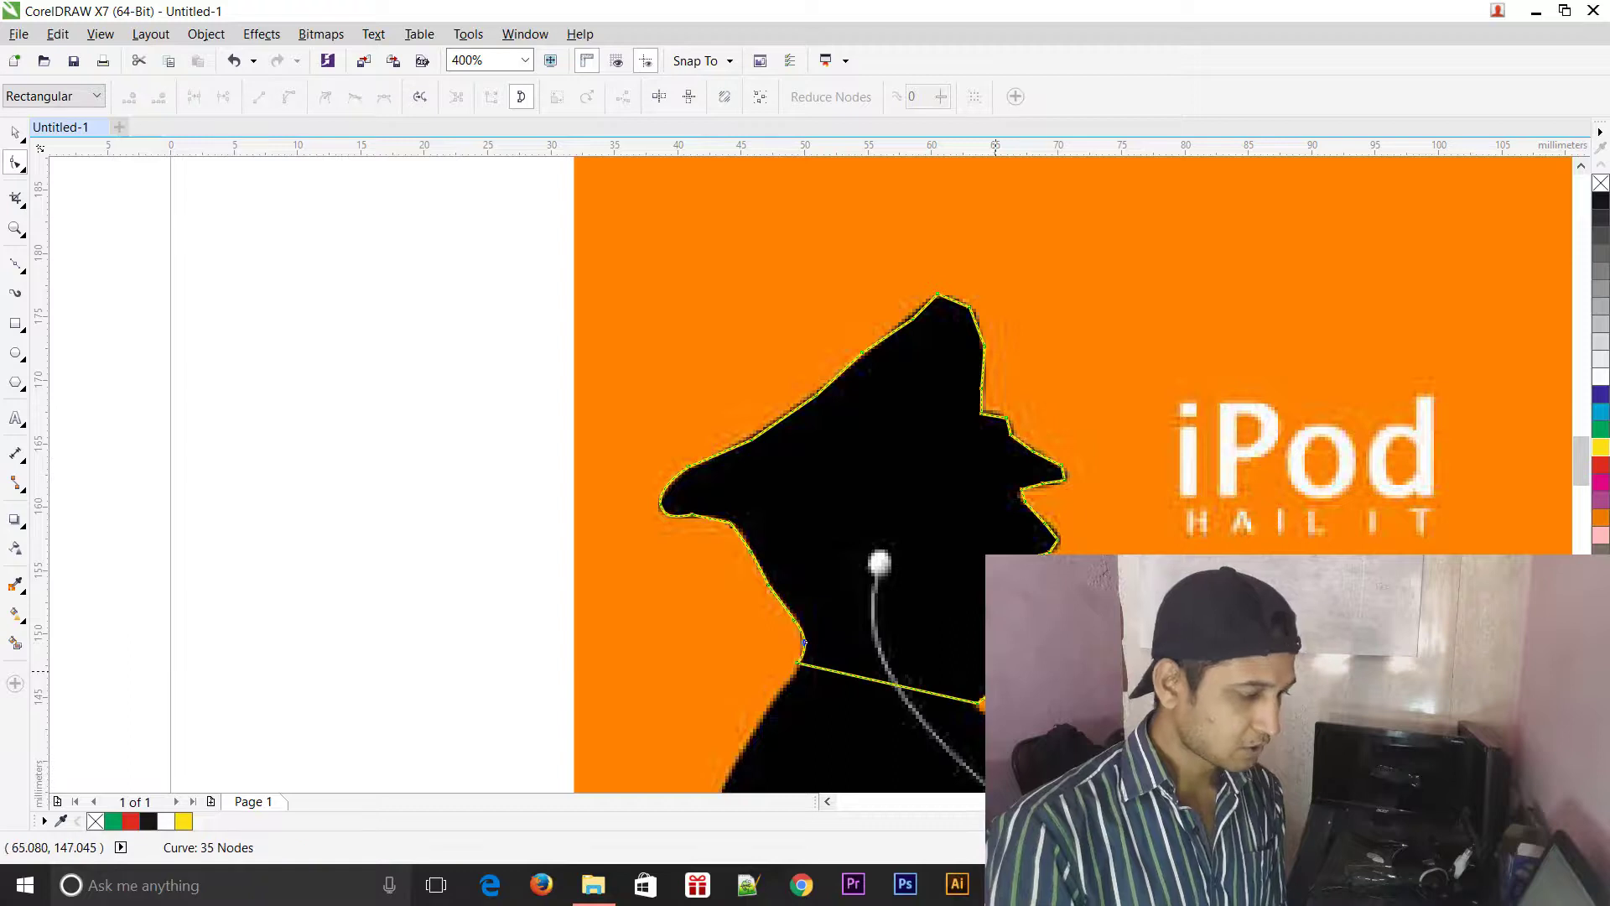
Bend the outline segments at the chin, lips, nose, cap peak and sloping cap edge to follow the silhouette.
left_click_drag(1029, 659, 1032, 655)
left_click_drag(1034, 576, 1057, 551)
left_click(1060, 545)
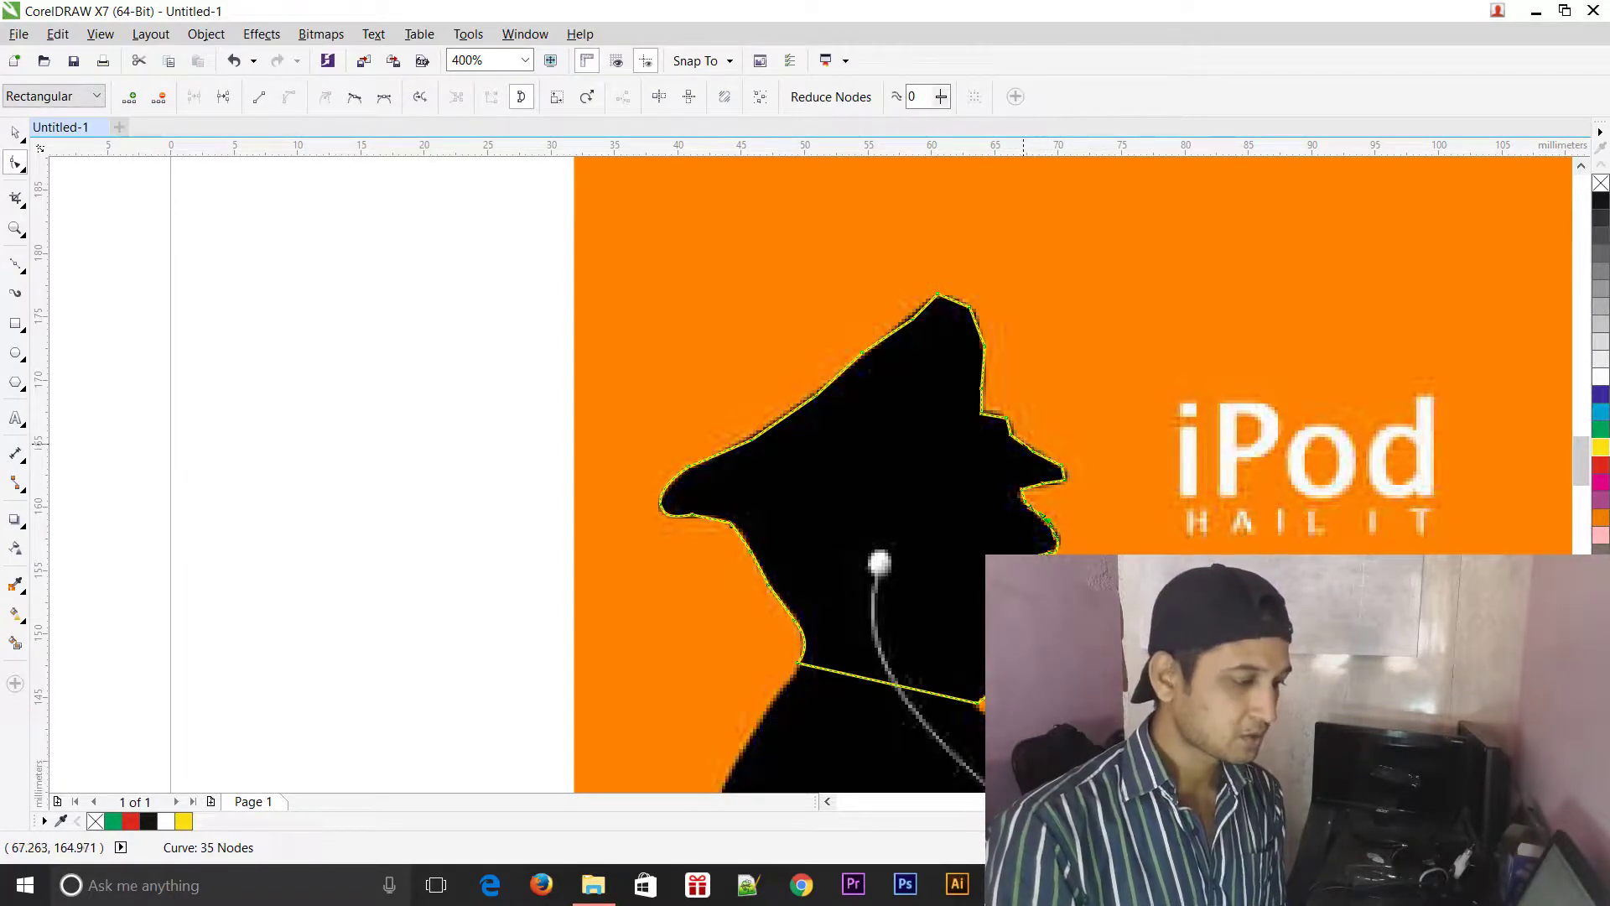
left_click(1024, 440)
left_click_drag(996, 417, 997, 410)
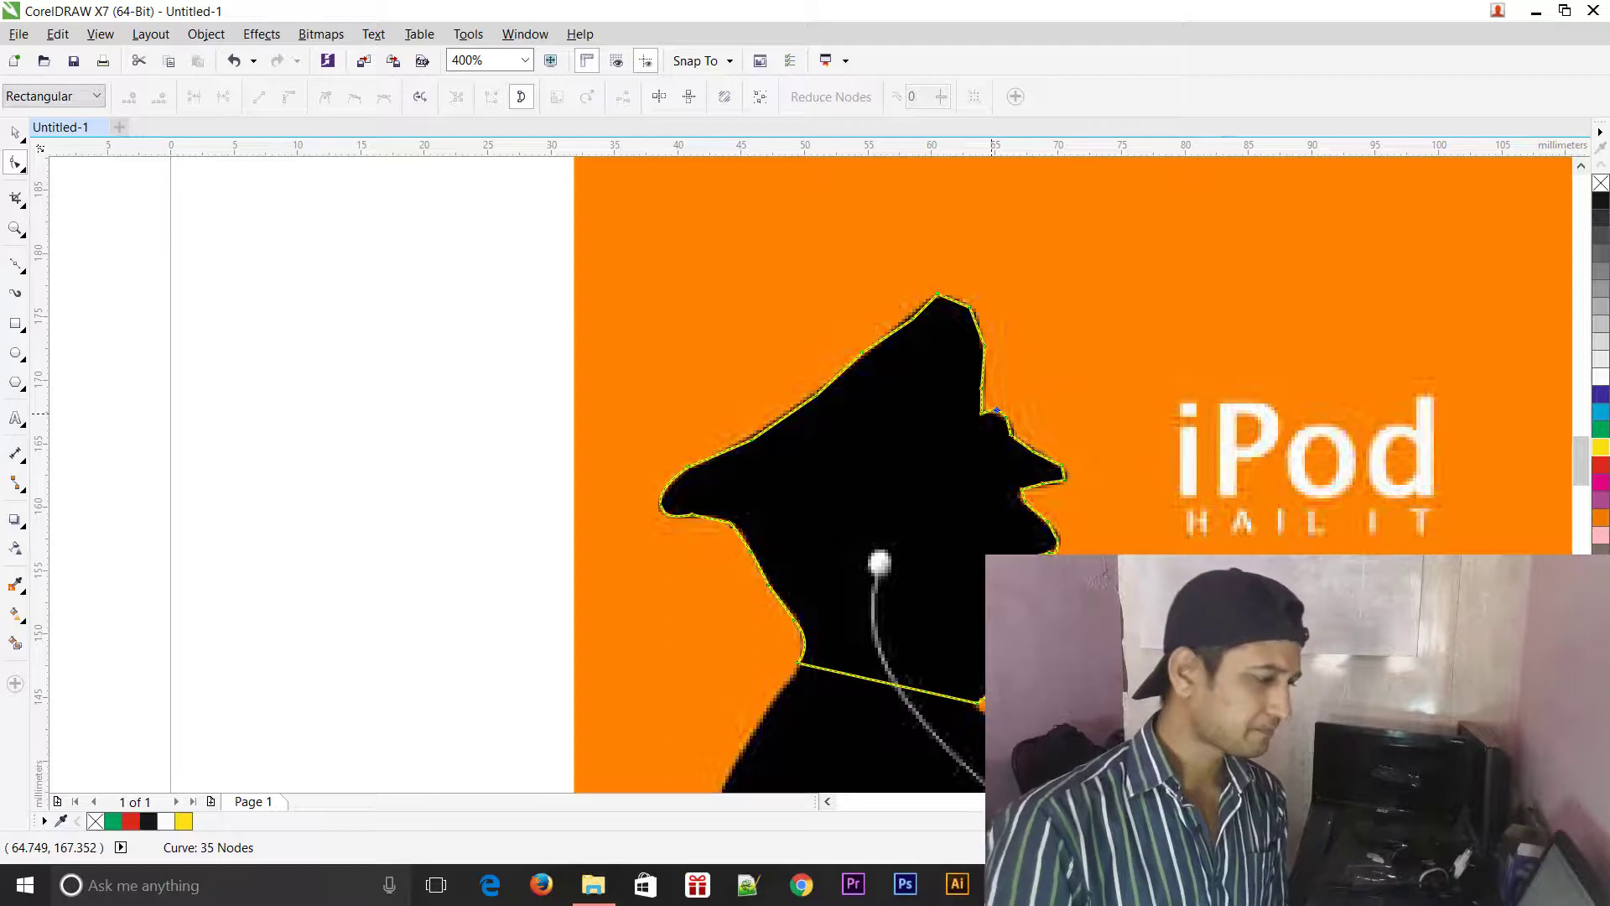
left_click(796, 412)
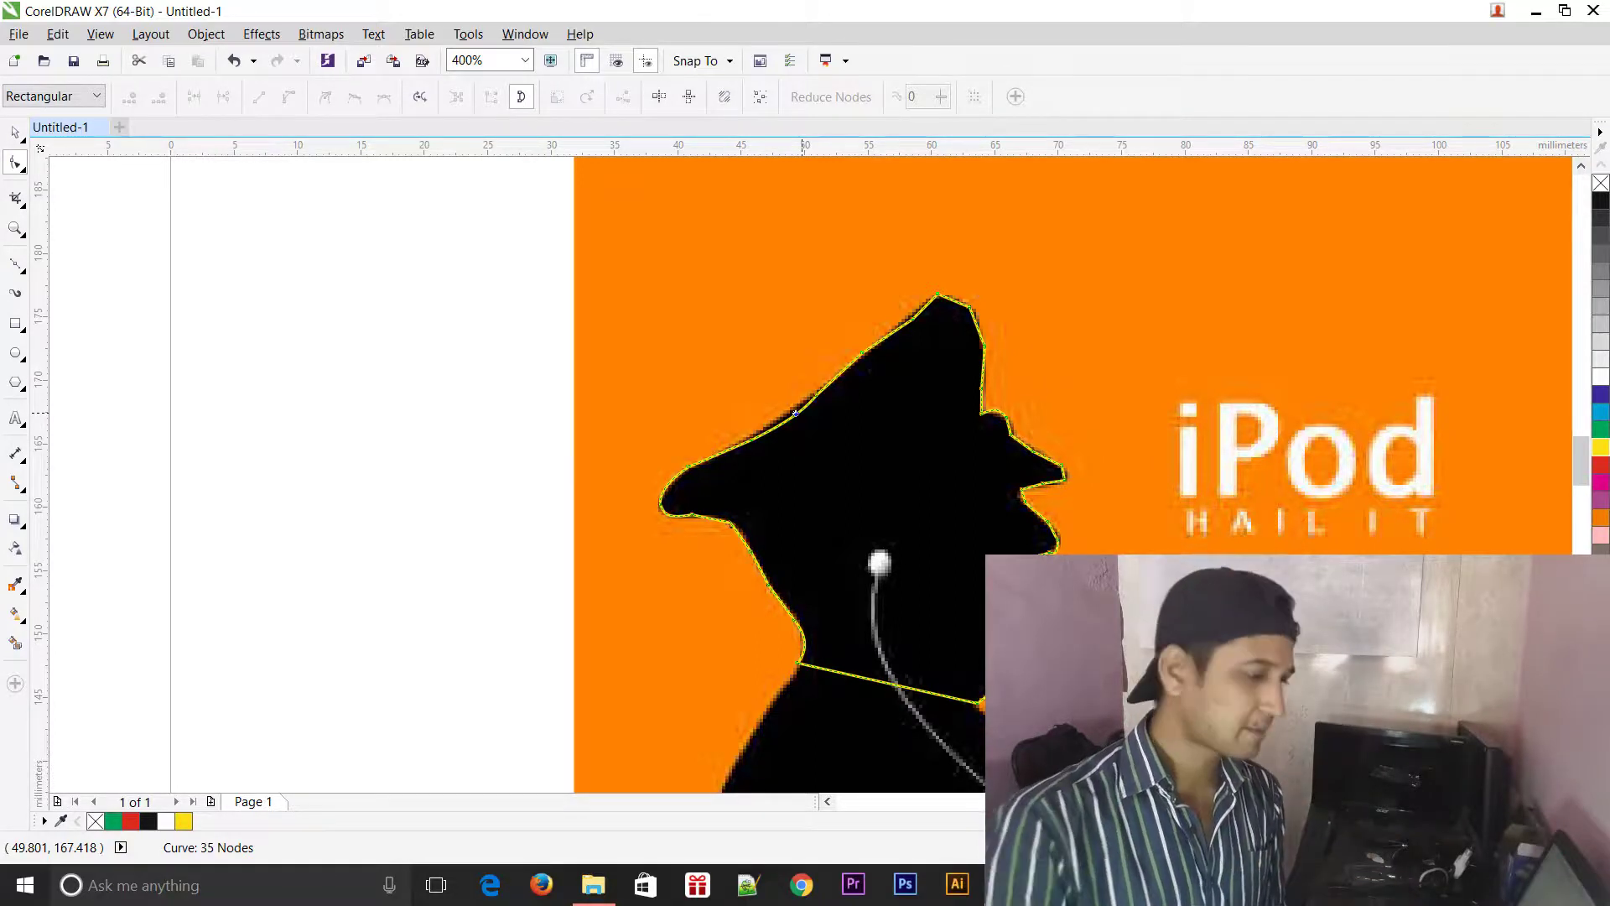
Move the head outline onto the blank area beside the picture and delete it.
left_click(15, 133)
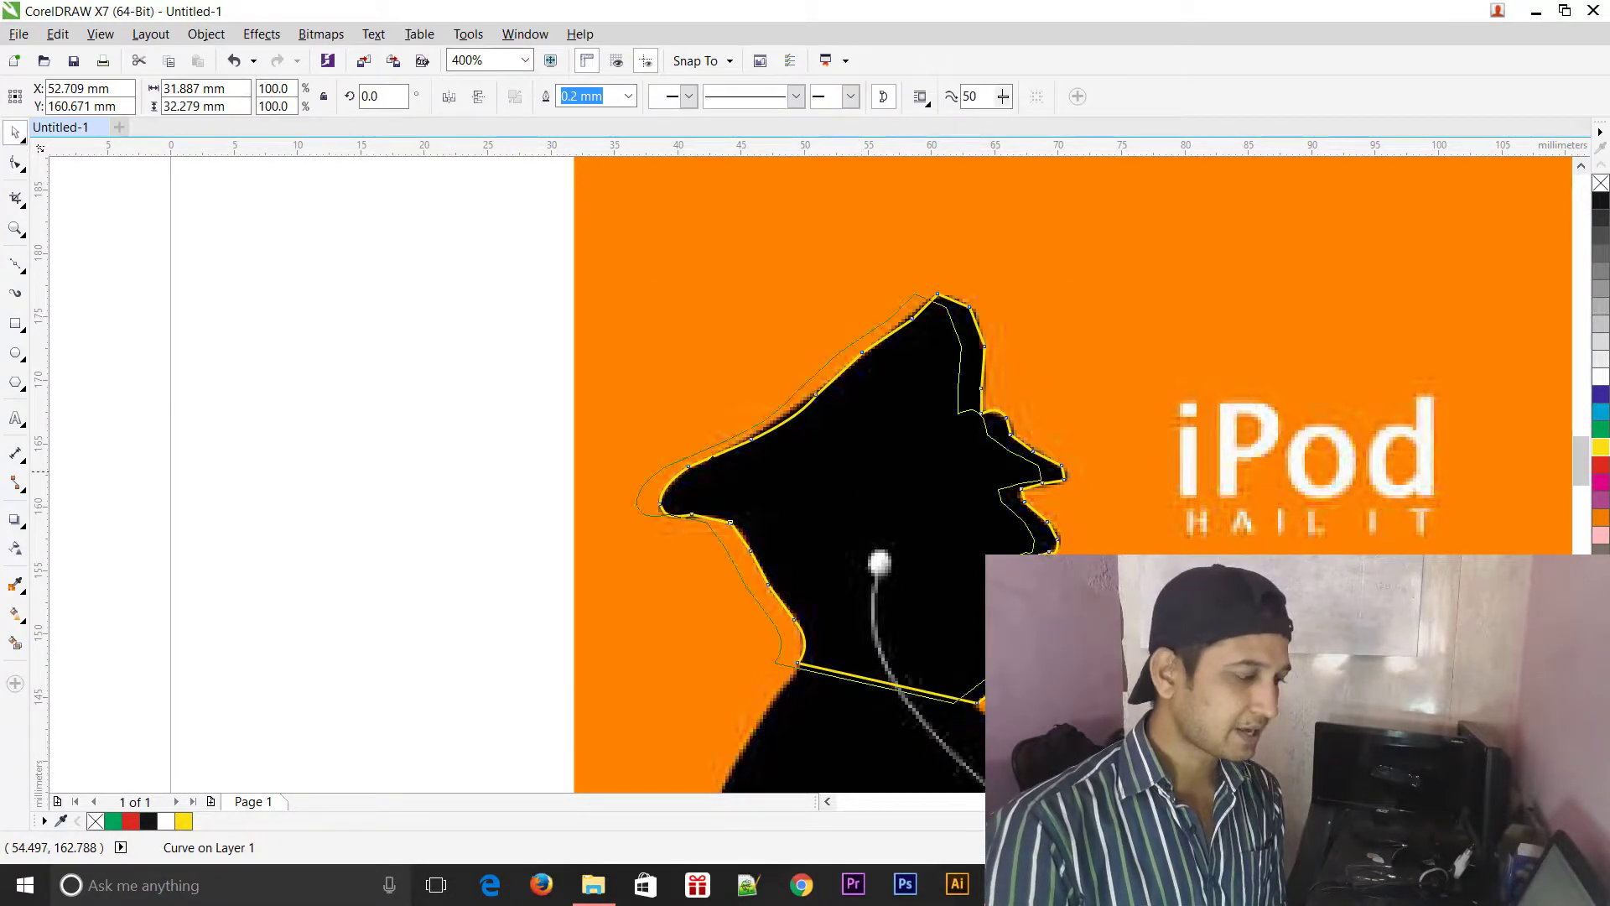
left_click_drag(861, 472, 312, 401)
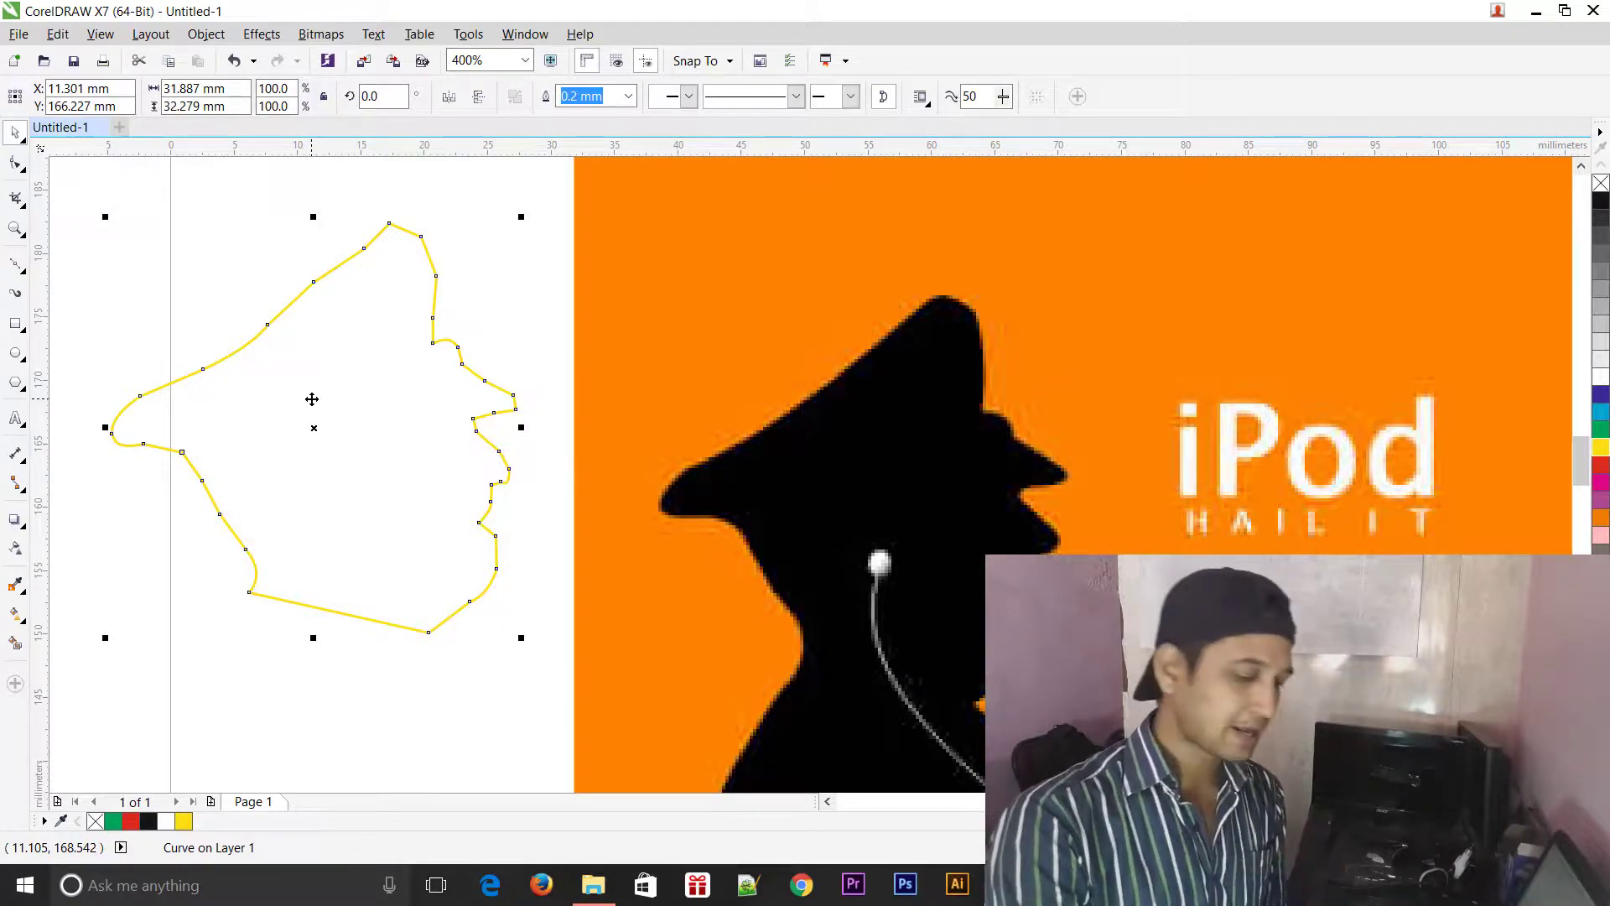
key("Delete")
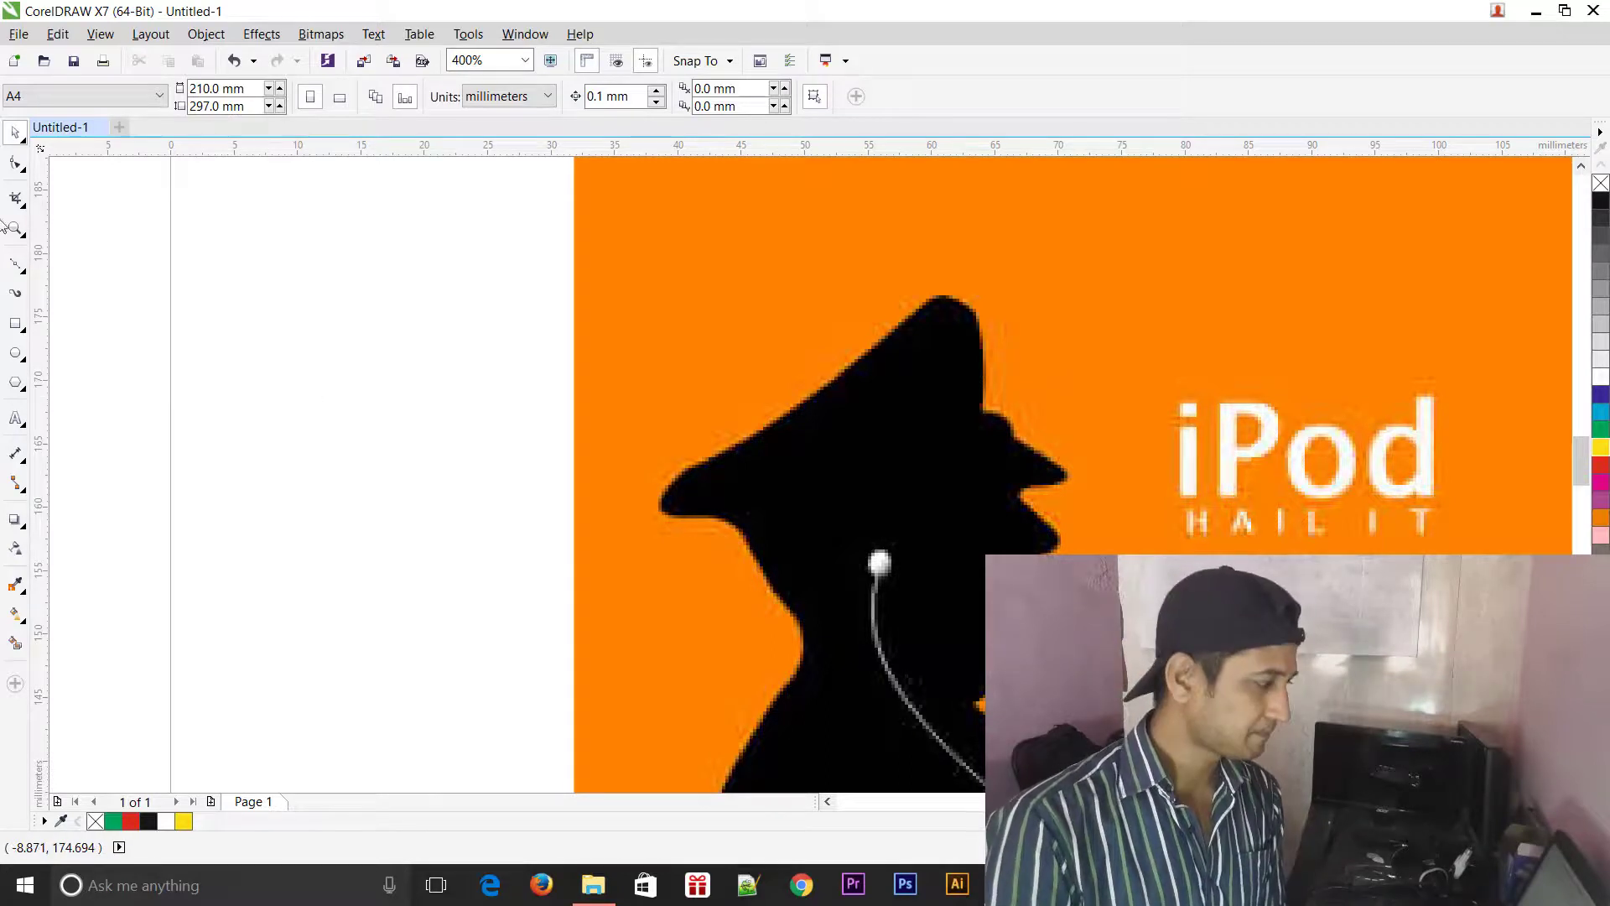
Trace the head with widely spaced Bezier nodes, from the rear of the cap over its top and down the face to the neck.
left_click(19, 270)
left_click(84, 280)
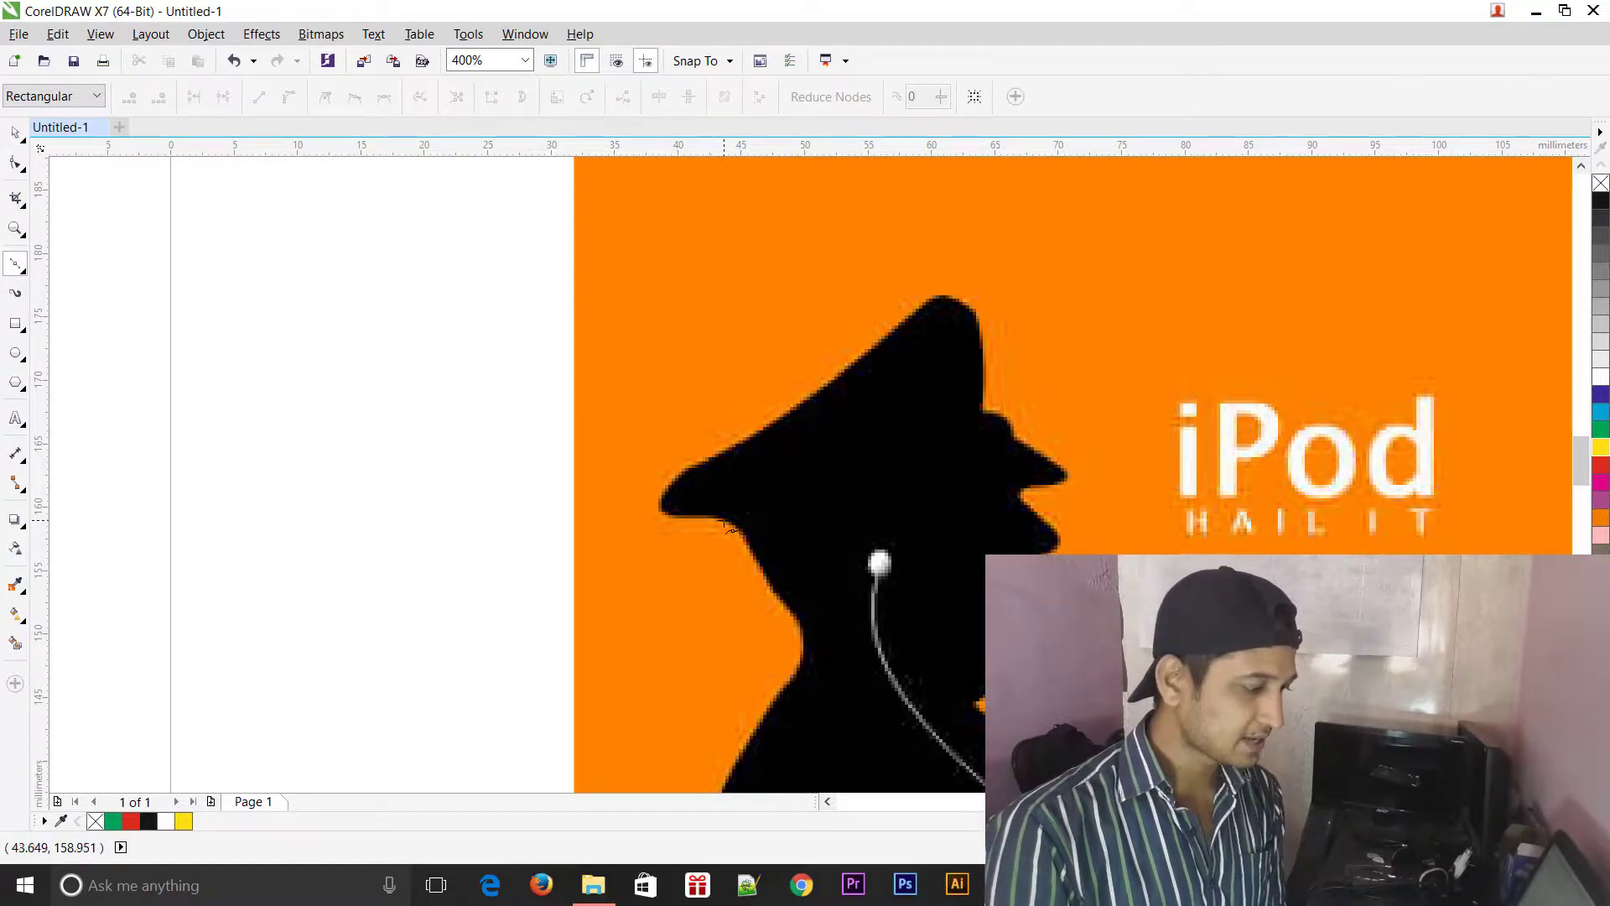
left_click_drag(728, 525, 706, 454)
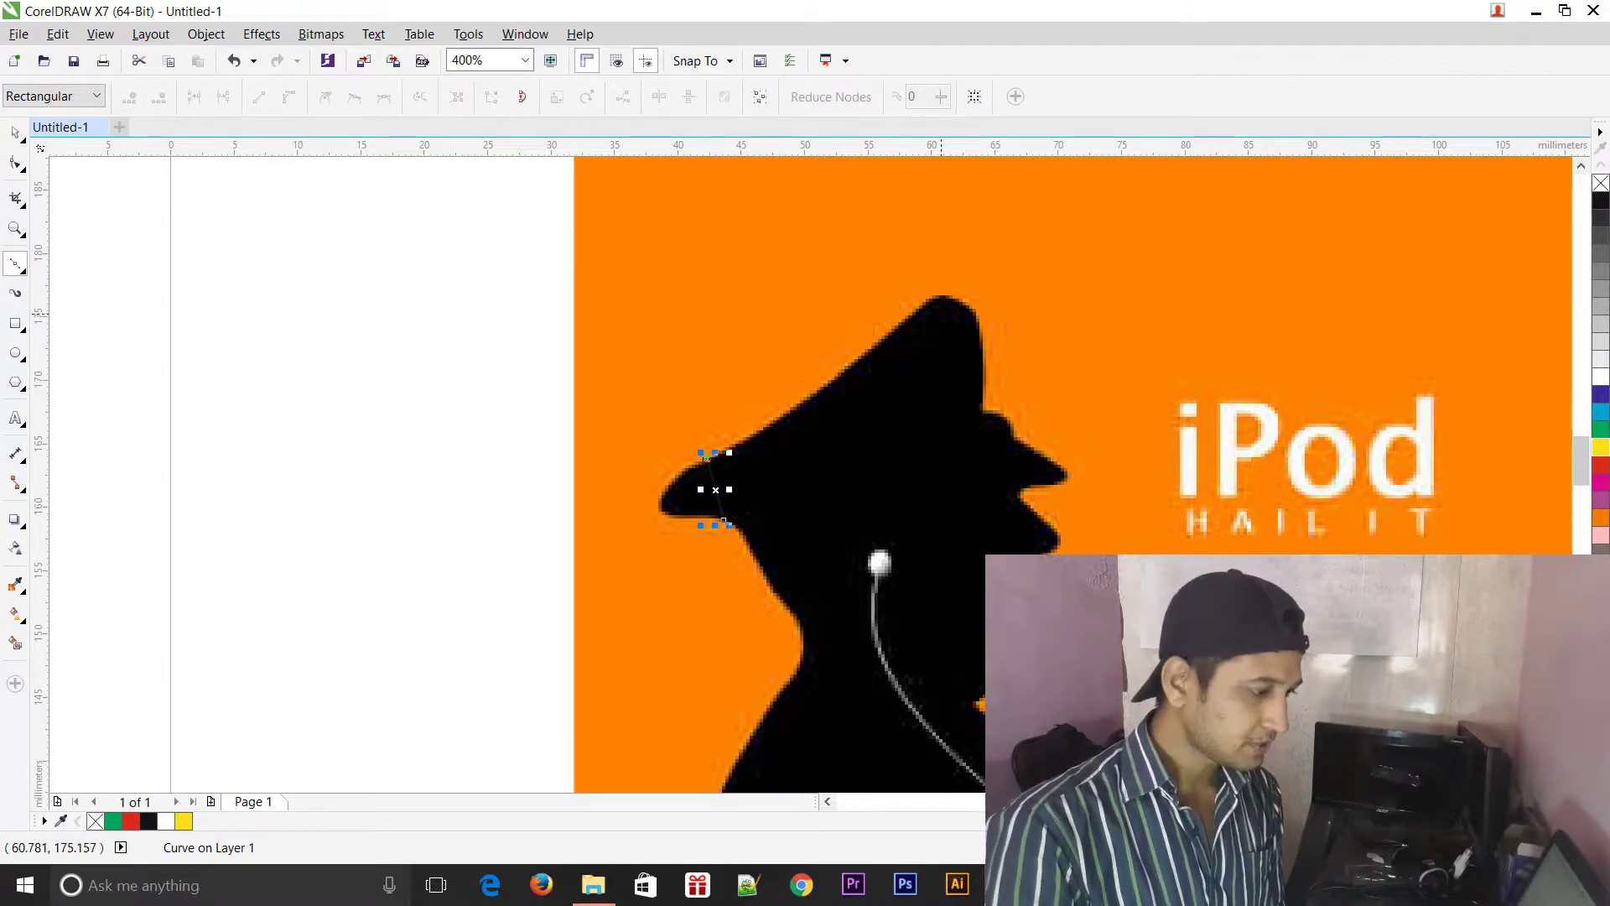
left_click(935, 298)
left_click(982, 410)
left_click(1015, 438, "shift")
left_click(1021, 494)
left_click(1040, 553)
left_click(1027, 597)
left_click(975, 706, "shift")
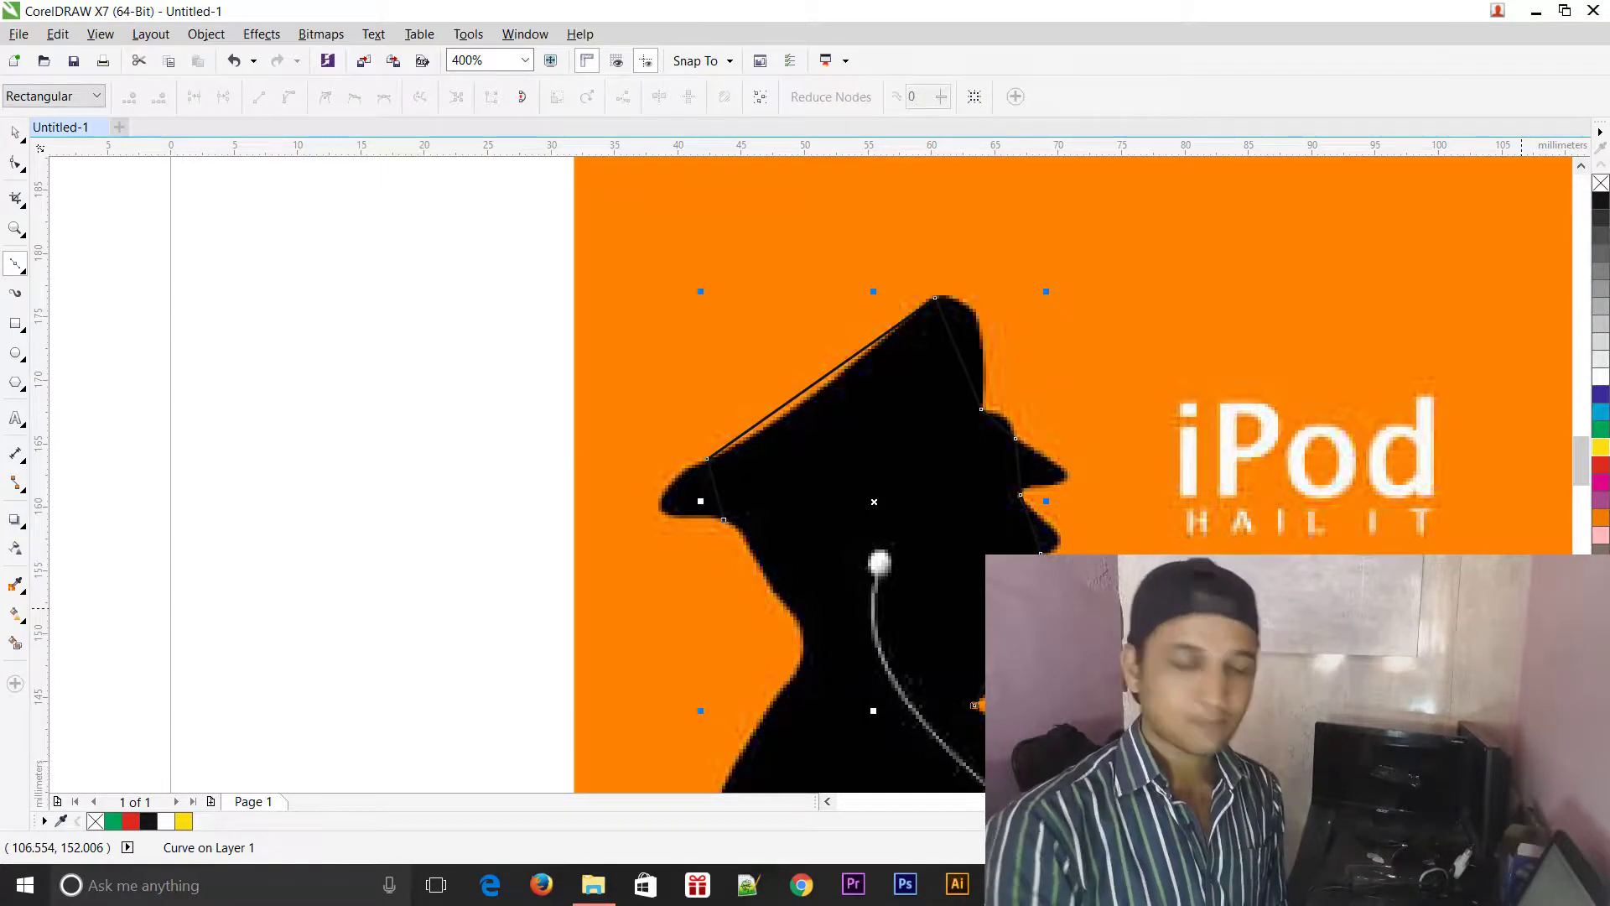
Extend the Bezier outline from the neck over the shoulder and along the arm's upper edge to the fingers.
scroll(873, 470, "down", 3)
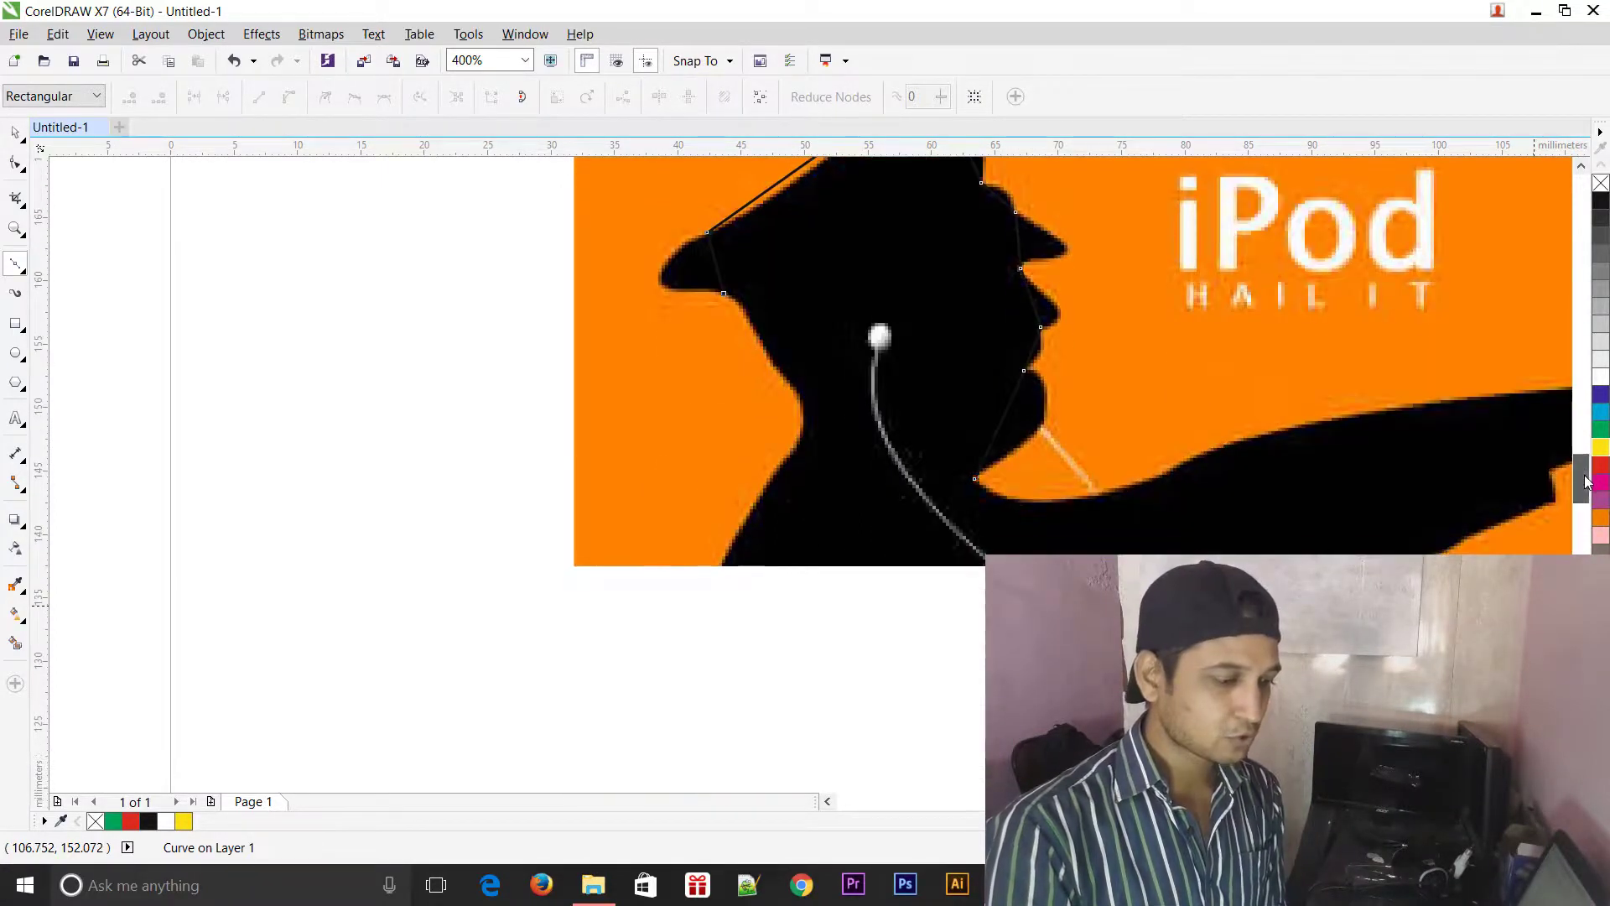
left_click_drag(1124, 802, 1157, 802)
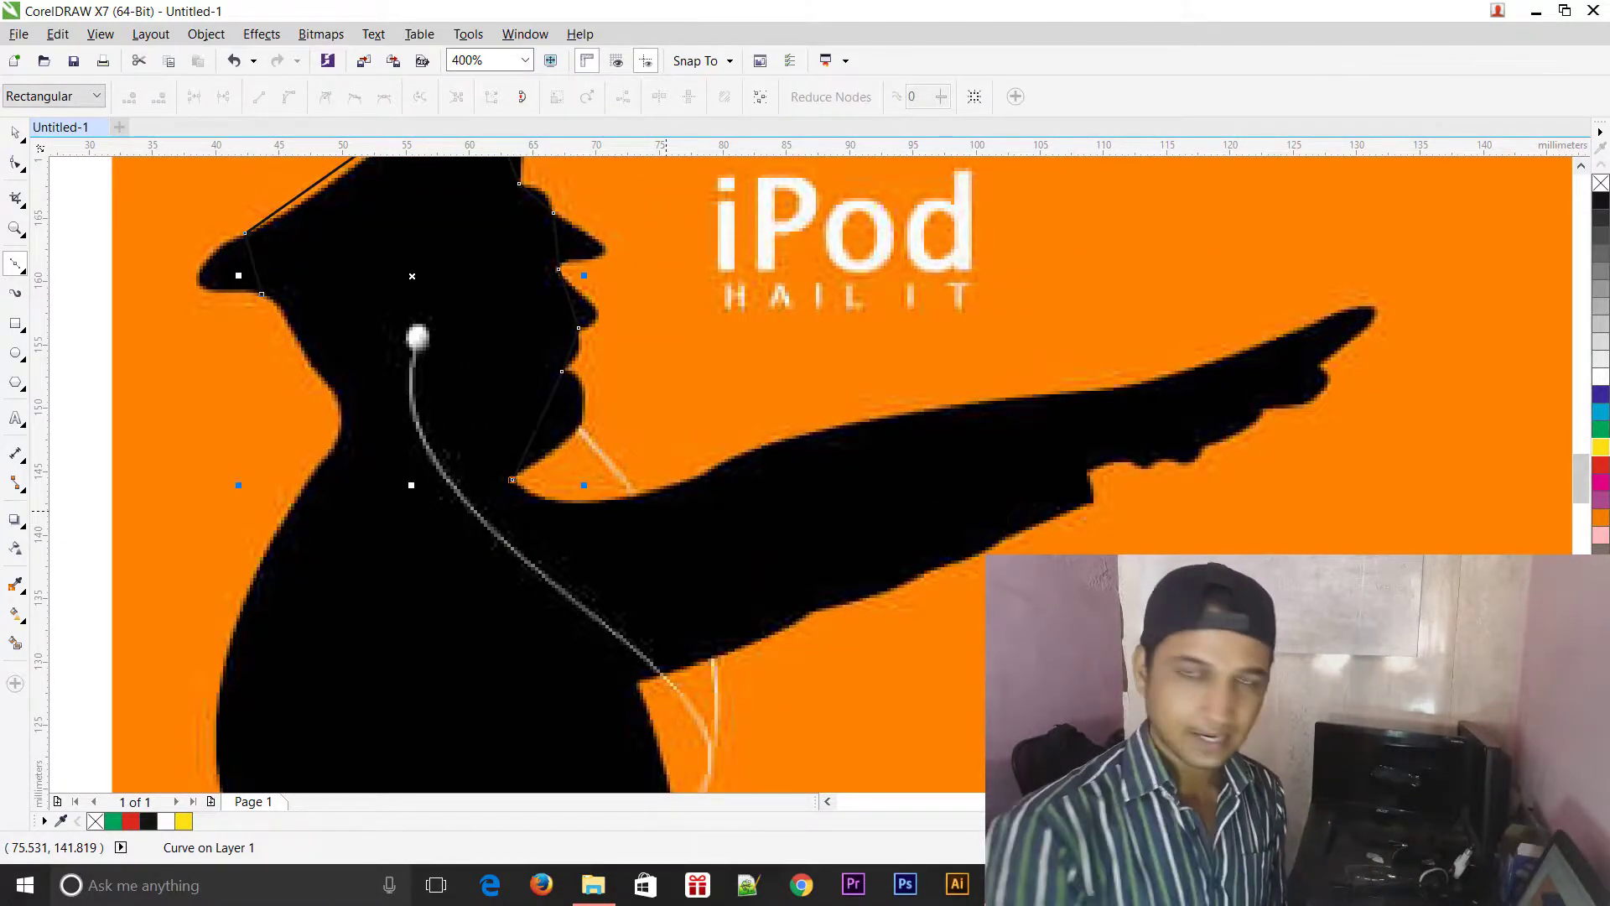
left_click(701, 475)
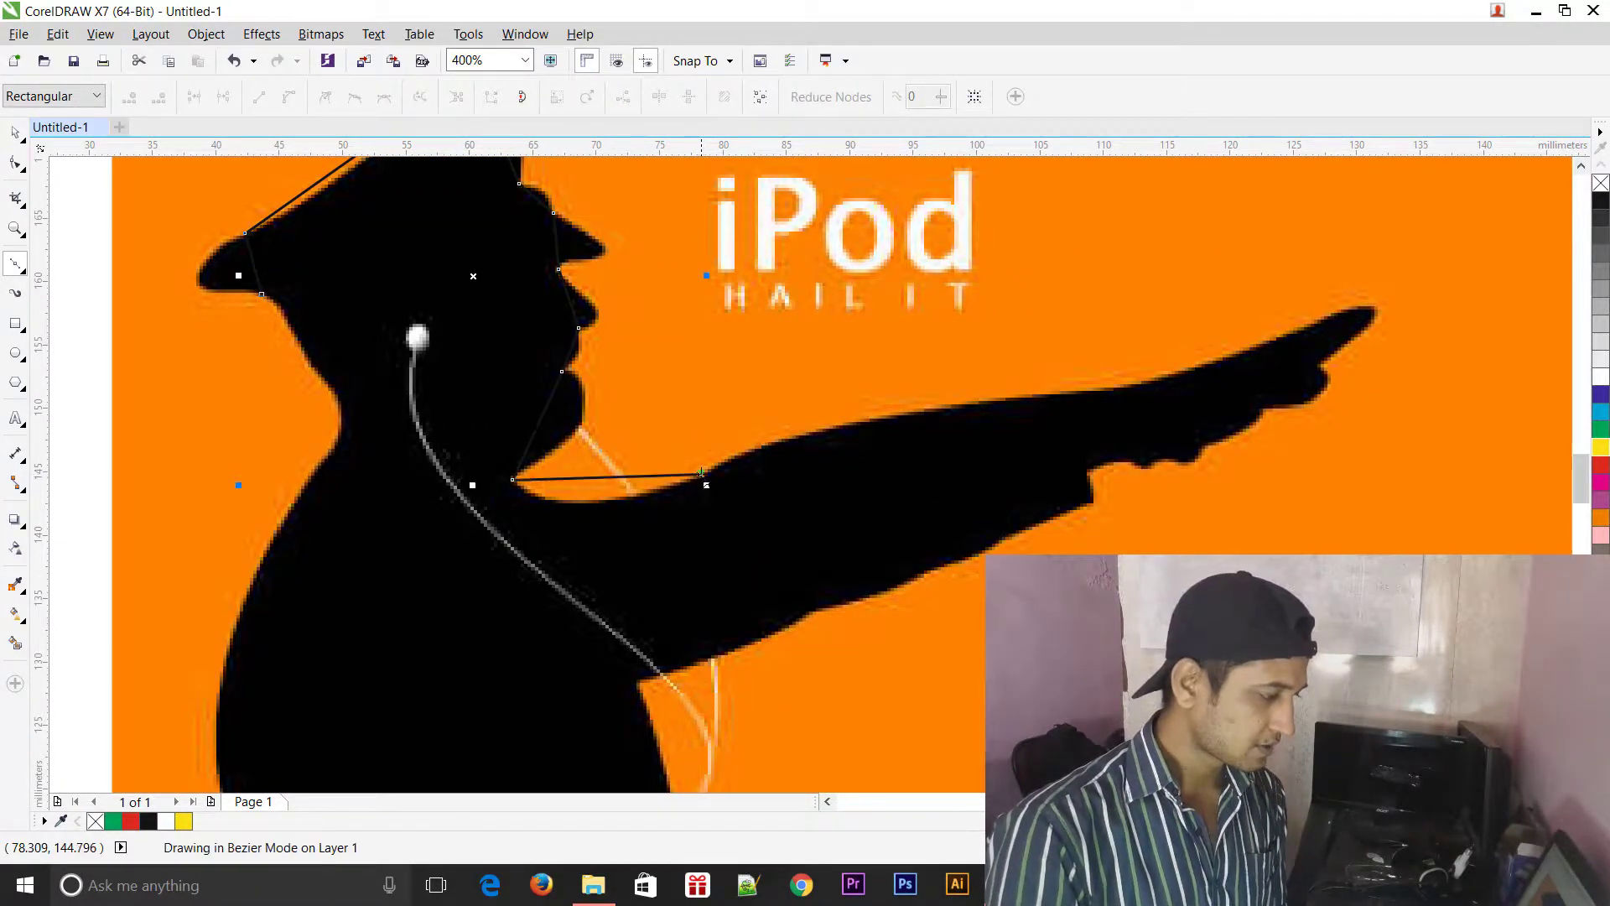
left_click(1133, 385)
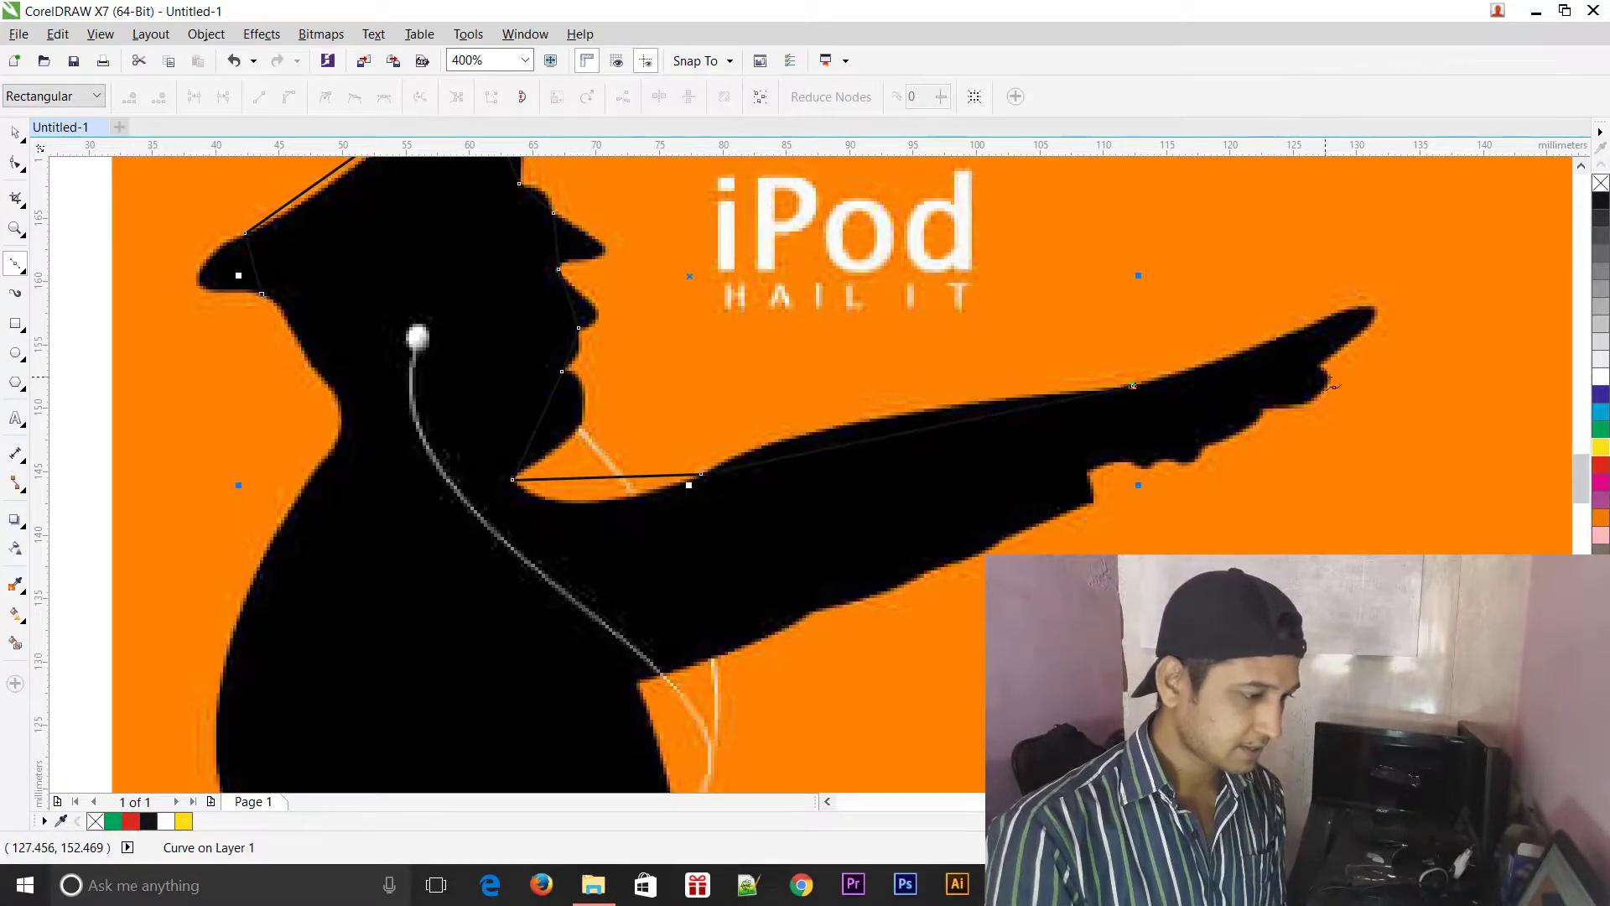
left_click(1320, 362)
Trace the underside of the outstretched hand, placing nodes along the fingers down to the sleeve cuff.
left_click(1262, 407)
left_click(1210, 443)
left_click(1167, 458)
left_click(1130, 463)
left_click(1090, 472)
left_click(1095, 504)
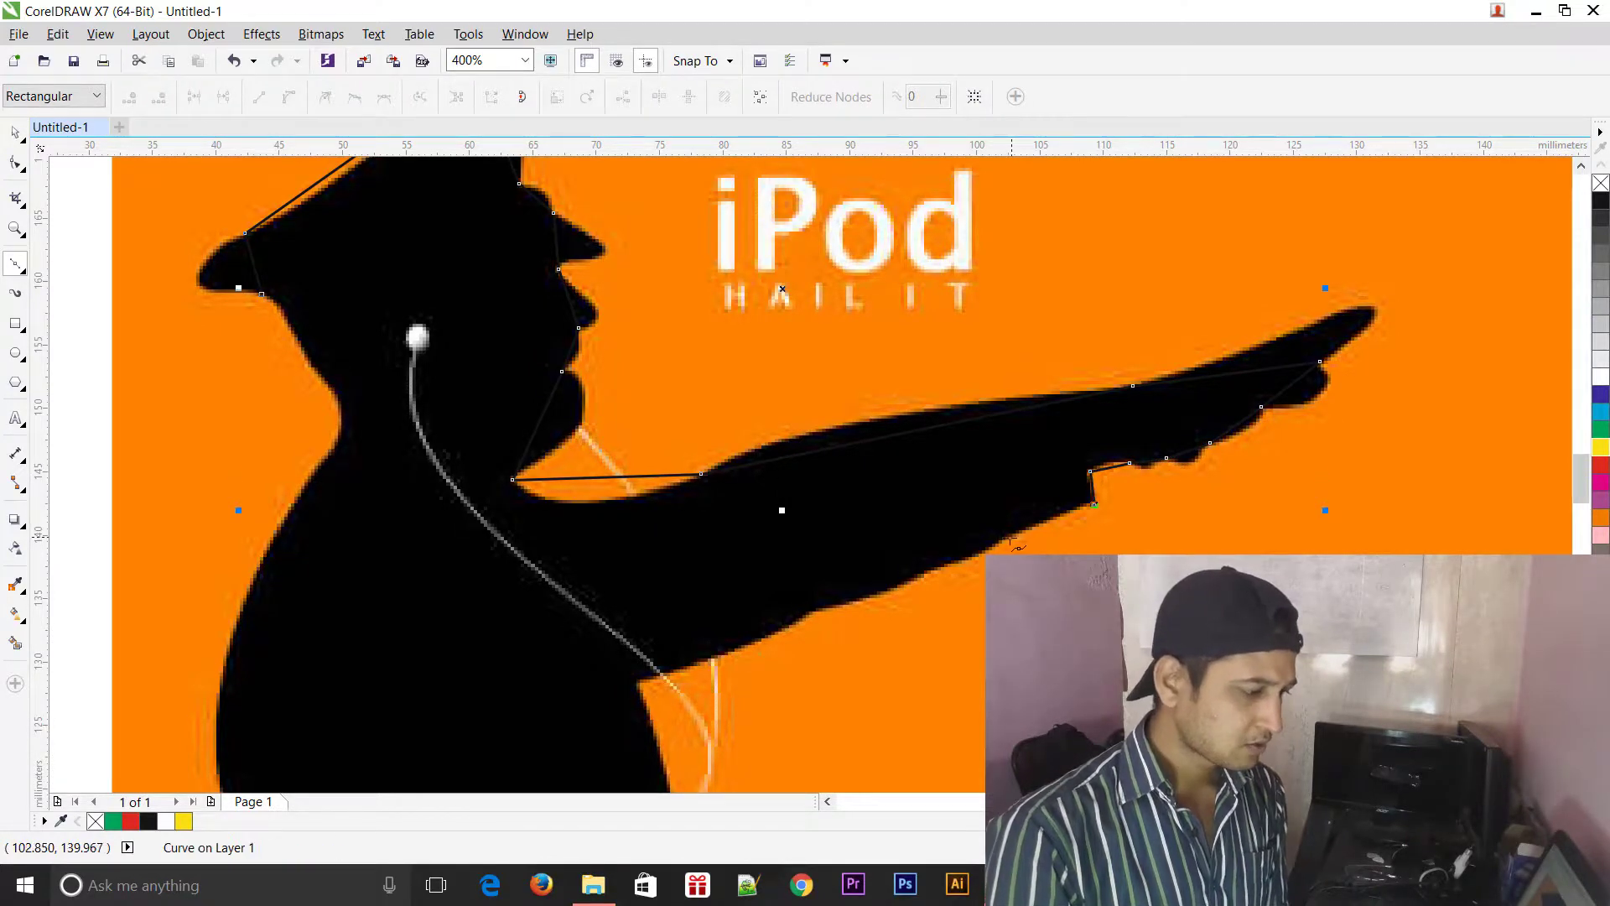
Trace the arm's lower edge from the cuff back towards the armpit.
left_click(1006, 537)
left_click(929, 570)
left_click(815, 607)
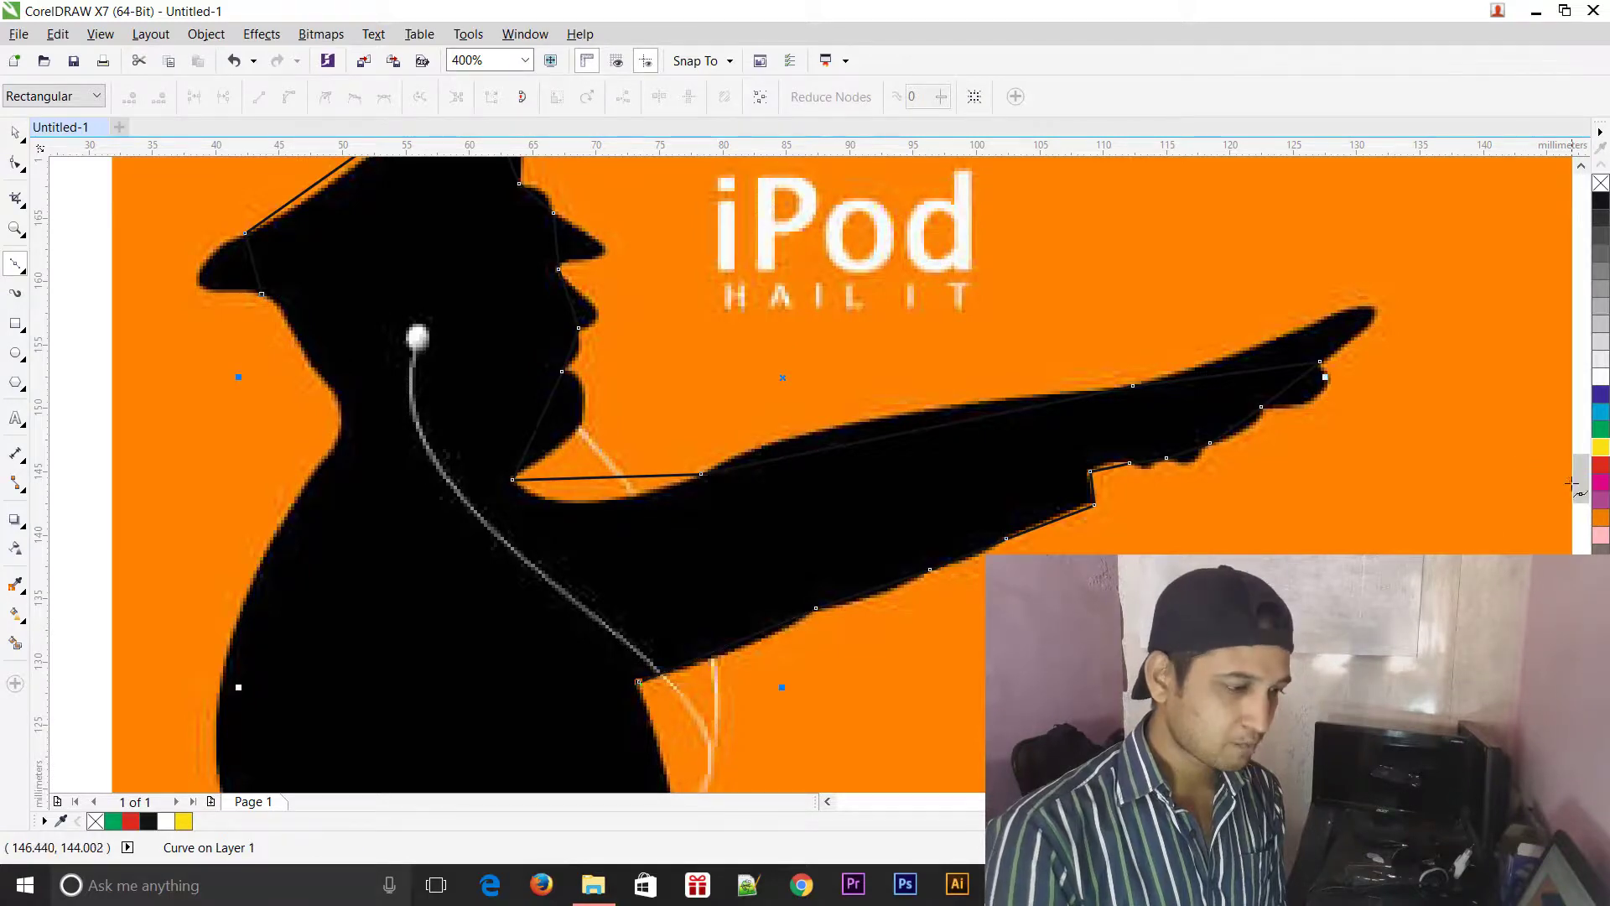
Extend the outline down the front of the torso and around the lowered hand.
left_click(1584, 535)
left_click_drag(1583, 535, 1583, 520)
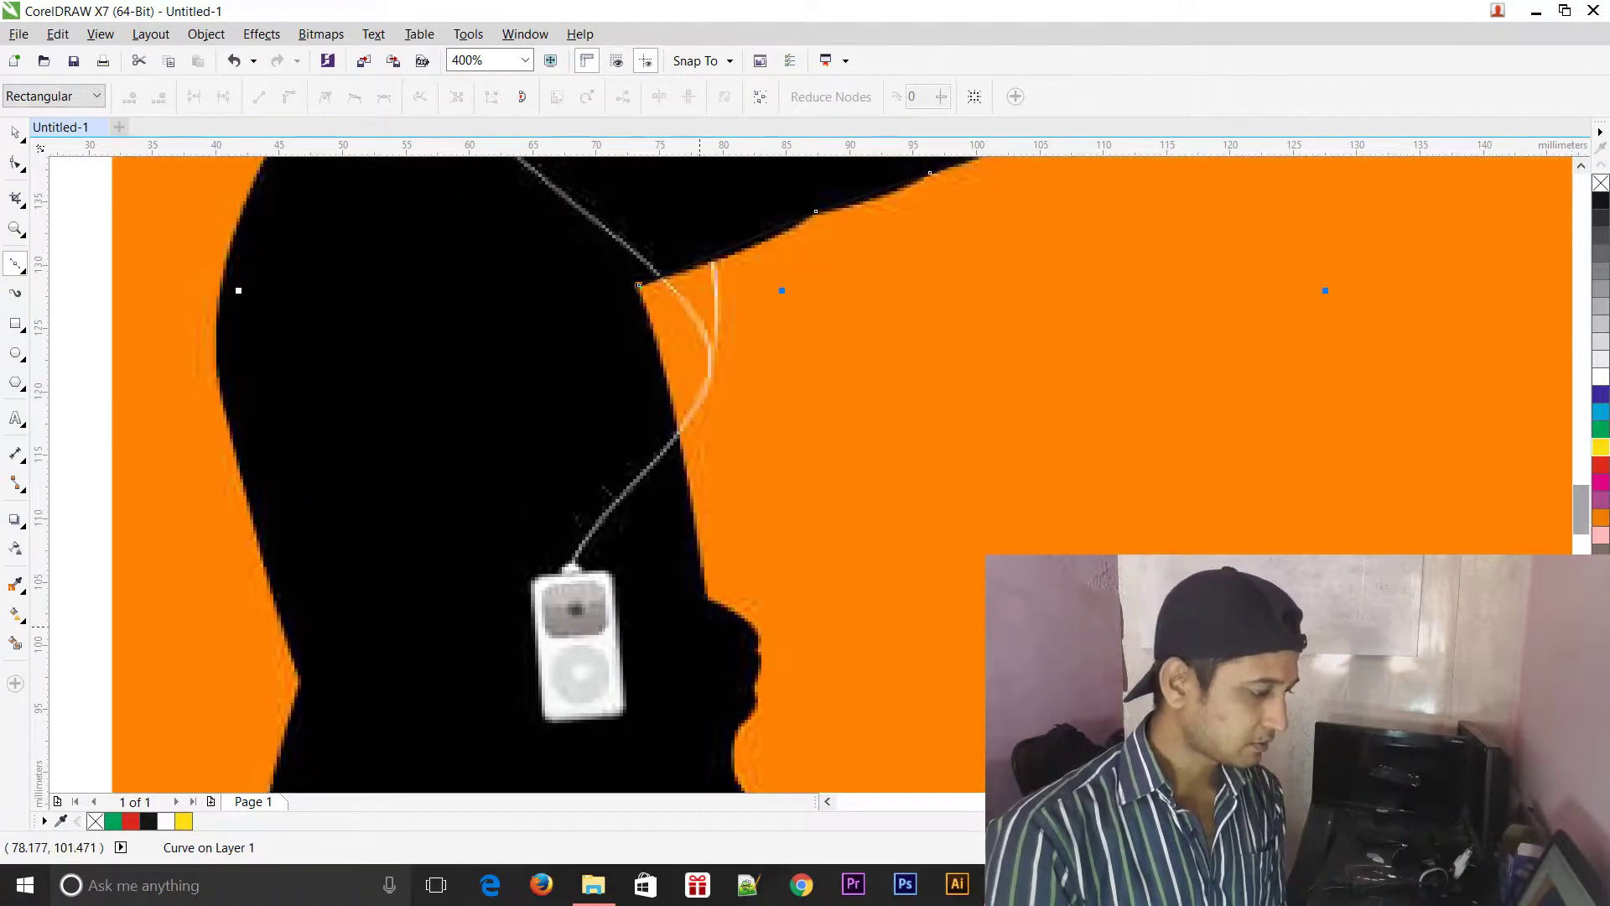
left_click(753, 650)
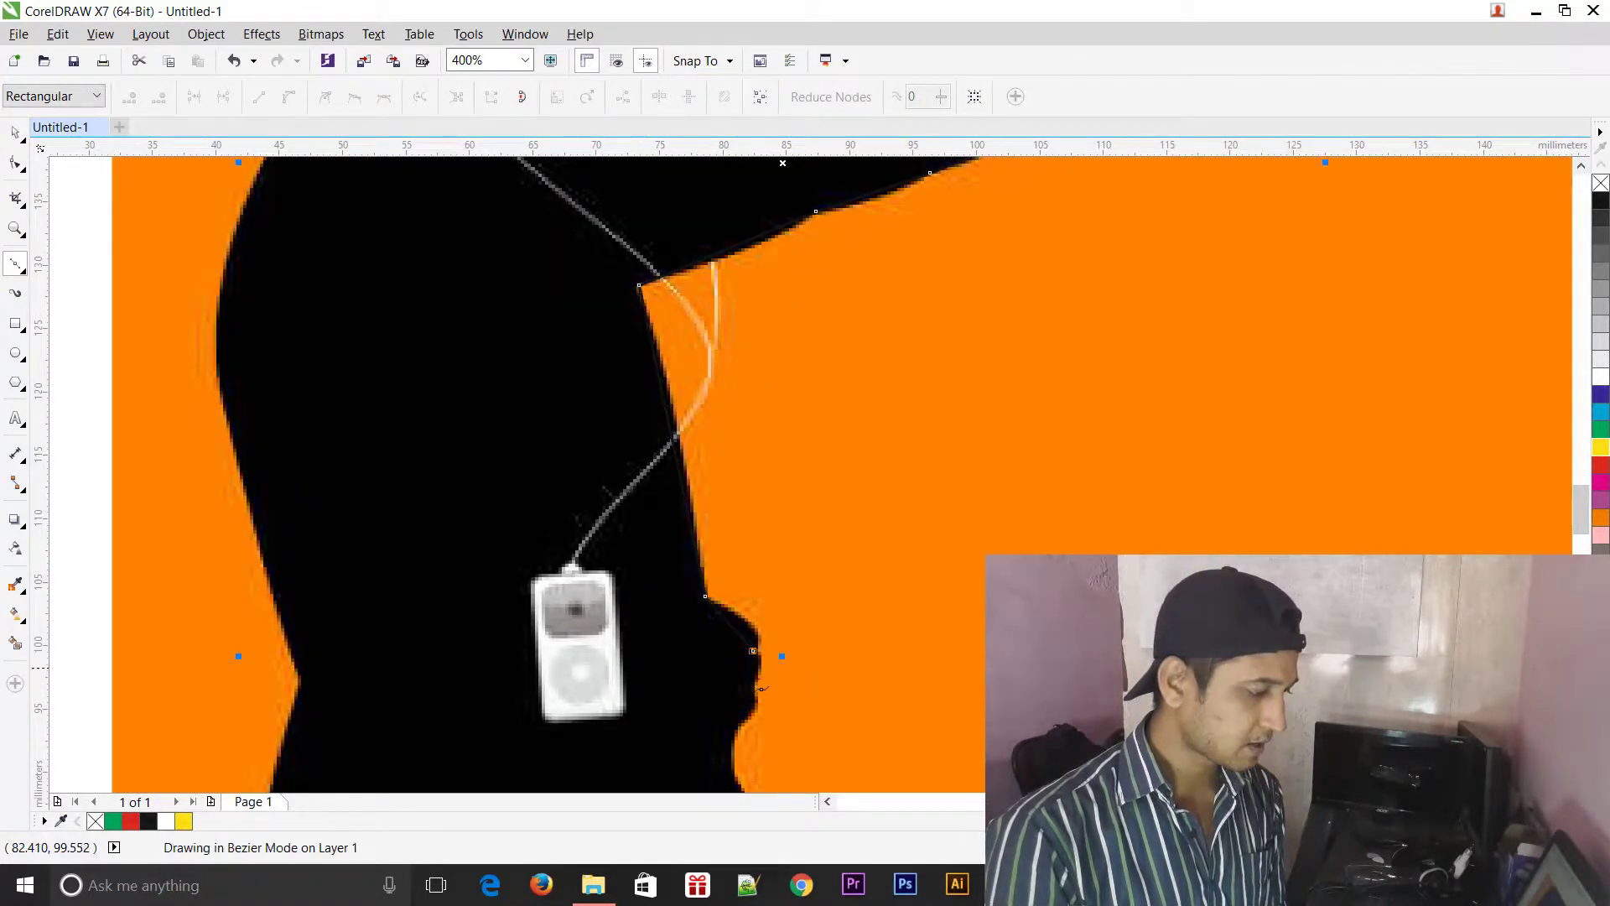
left_click(754, 686)
left_click(736, 735)
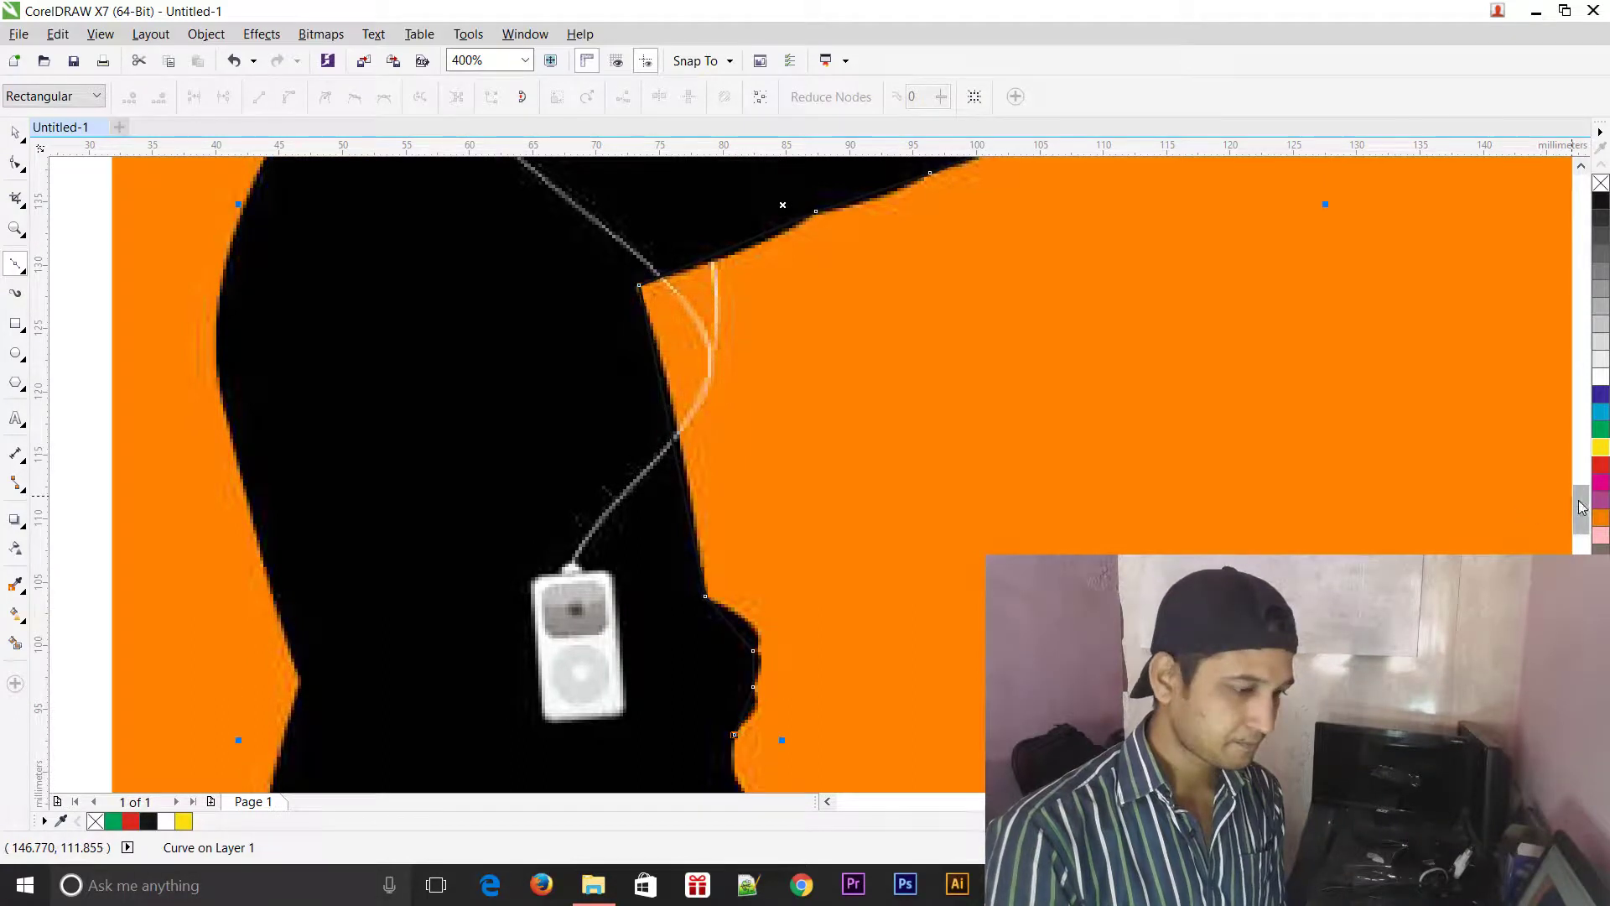
Trace the silhouette's bottom edge from front to back and up to the waist at the rear.
left_click_drag(1582, 508, 1582, 537)
left_click(773, 471)
left_click(262, 471)
left_click(296, 279)
Continue the outline up the back of the neck, close it at the rear of the cap, and colour it yellow.
left_click_drag(1581, 545, 1582, 497)
double_click(334, 314)
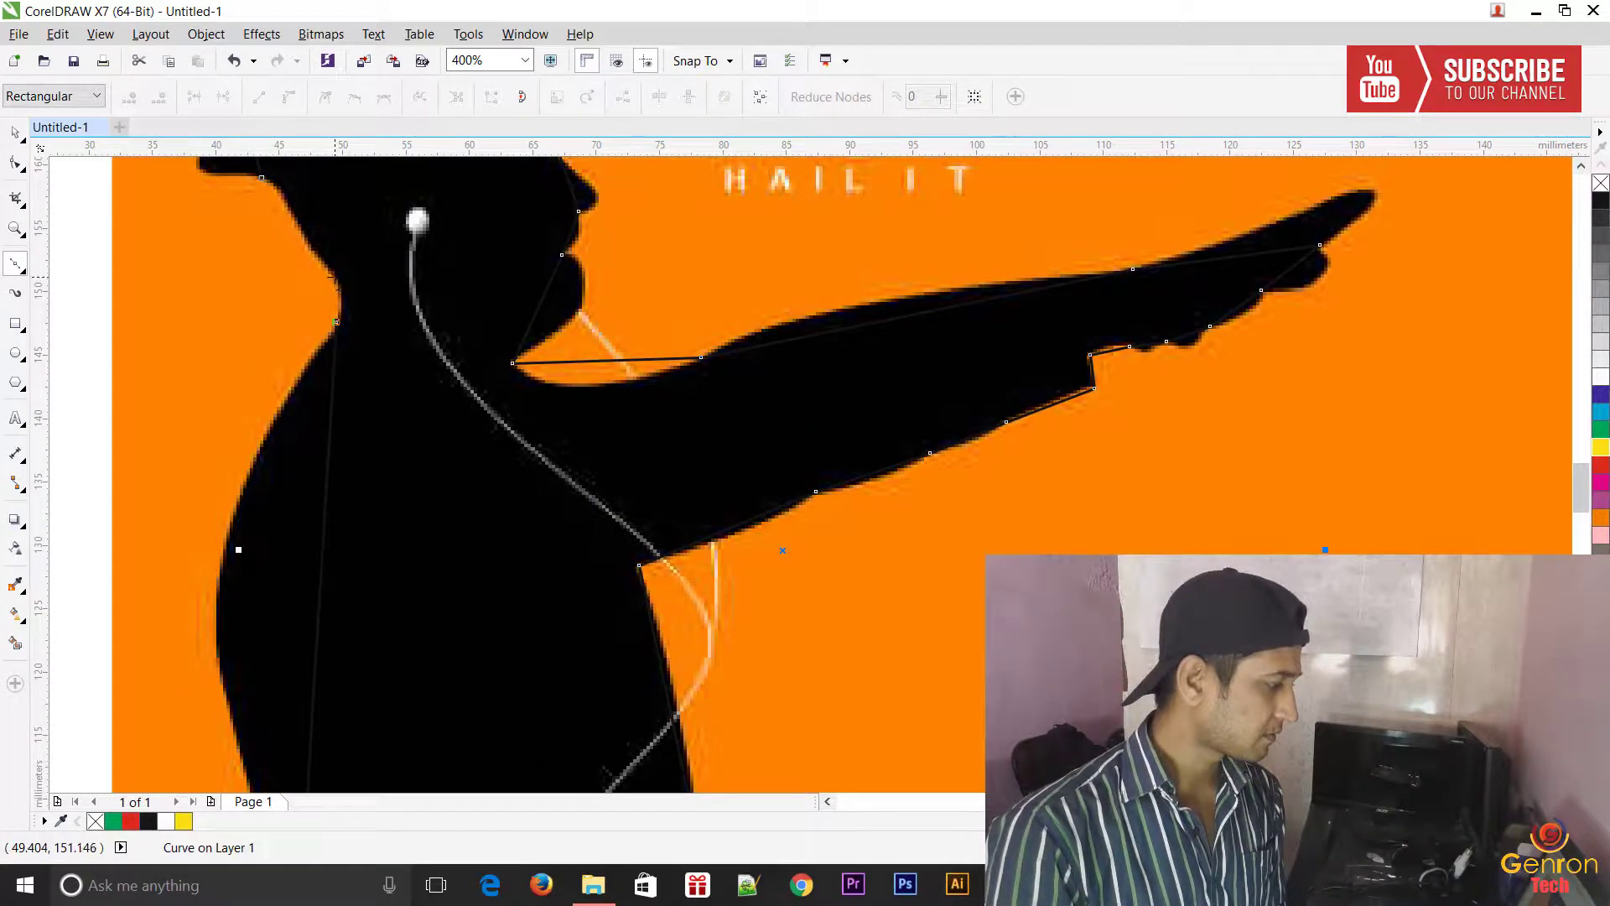
left_click(282, 195)
left_click(261, 177)
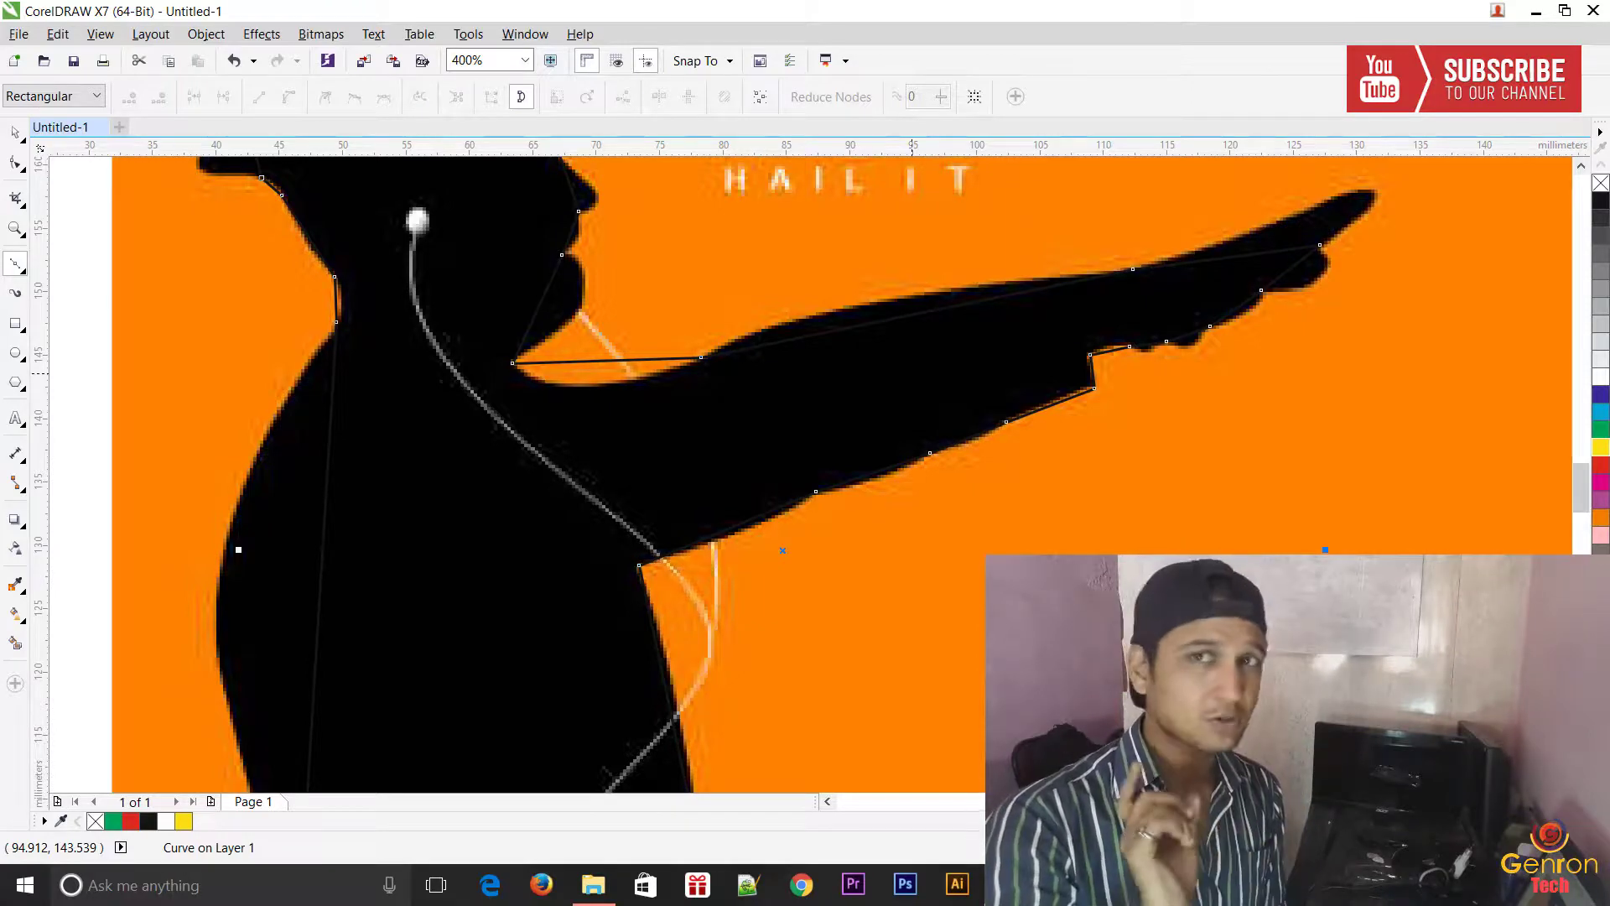
scroll(913, 373, "down", 2)
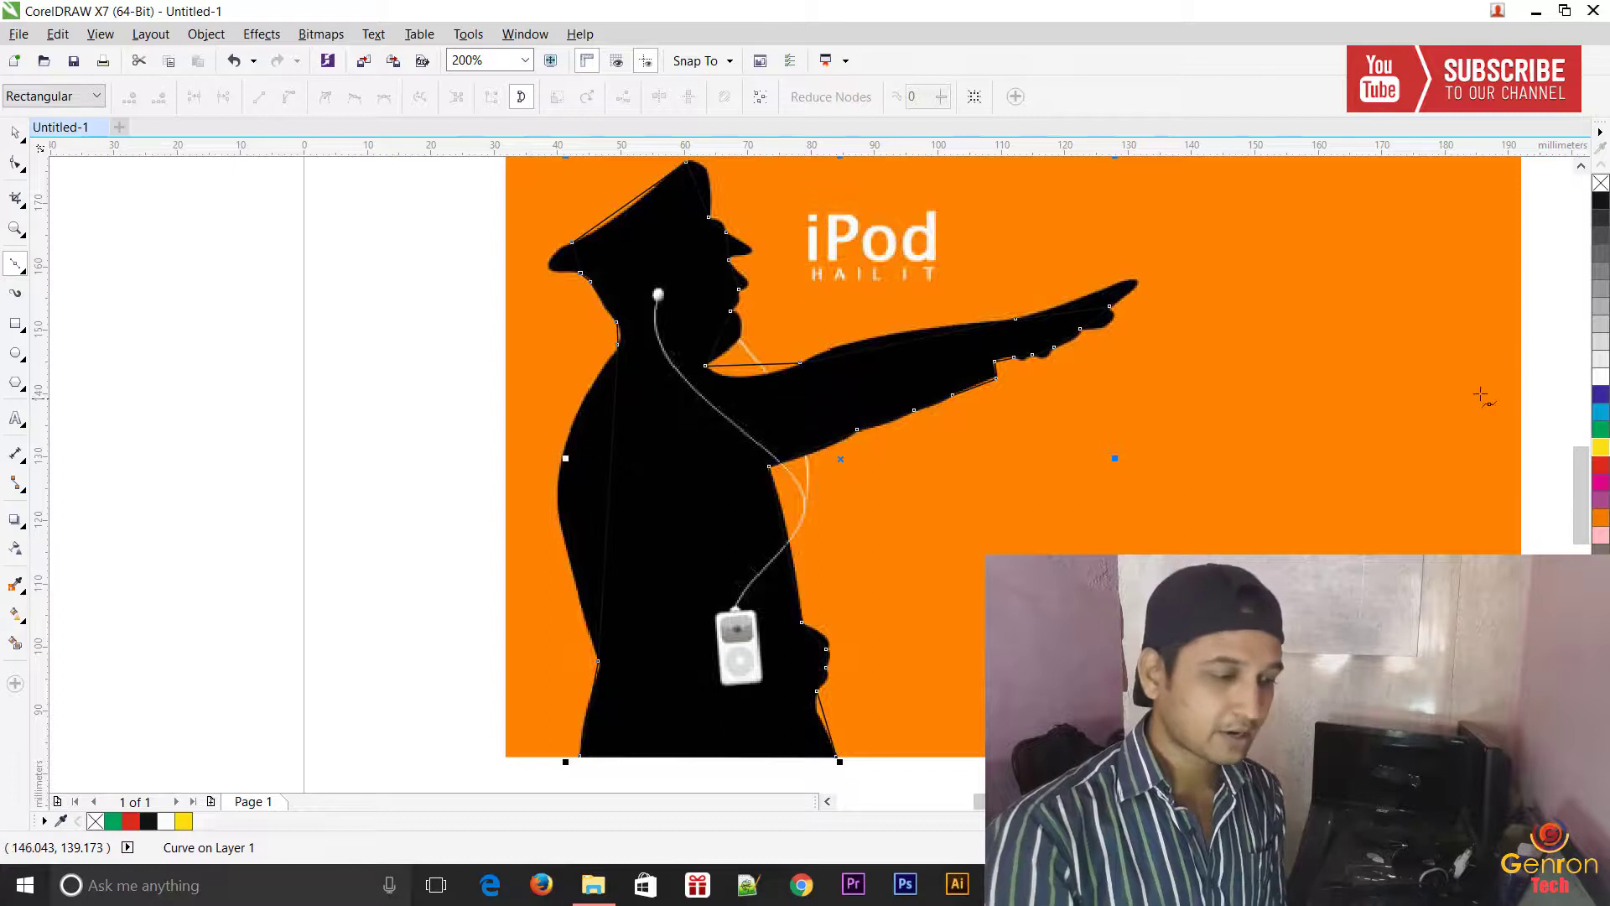
right_click(1600, 448)
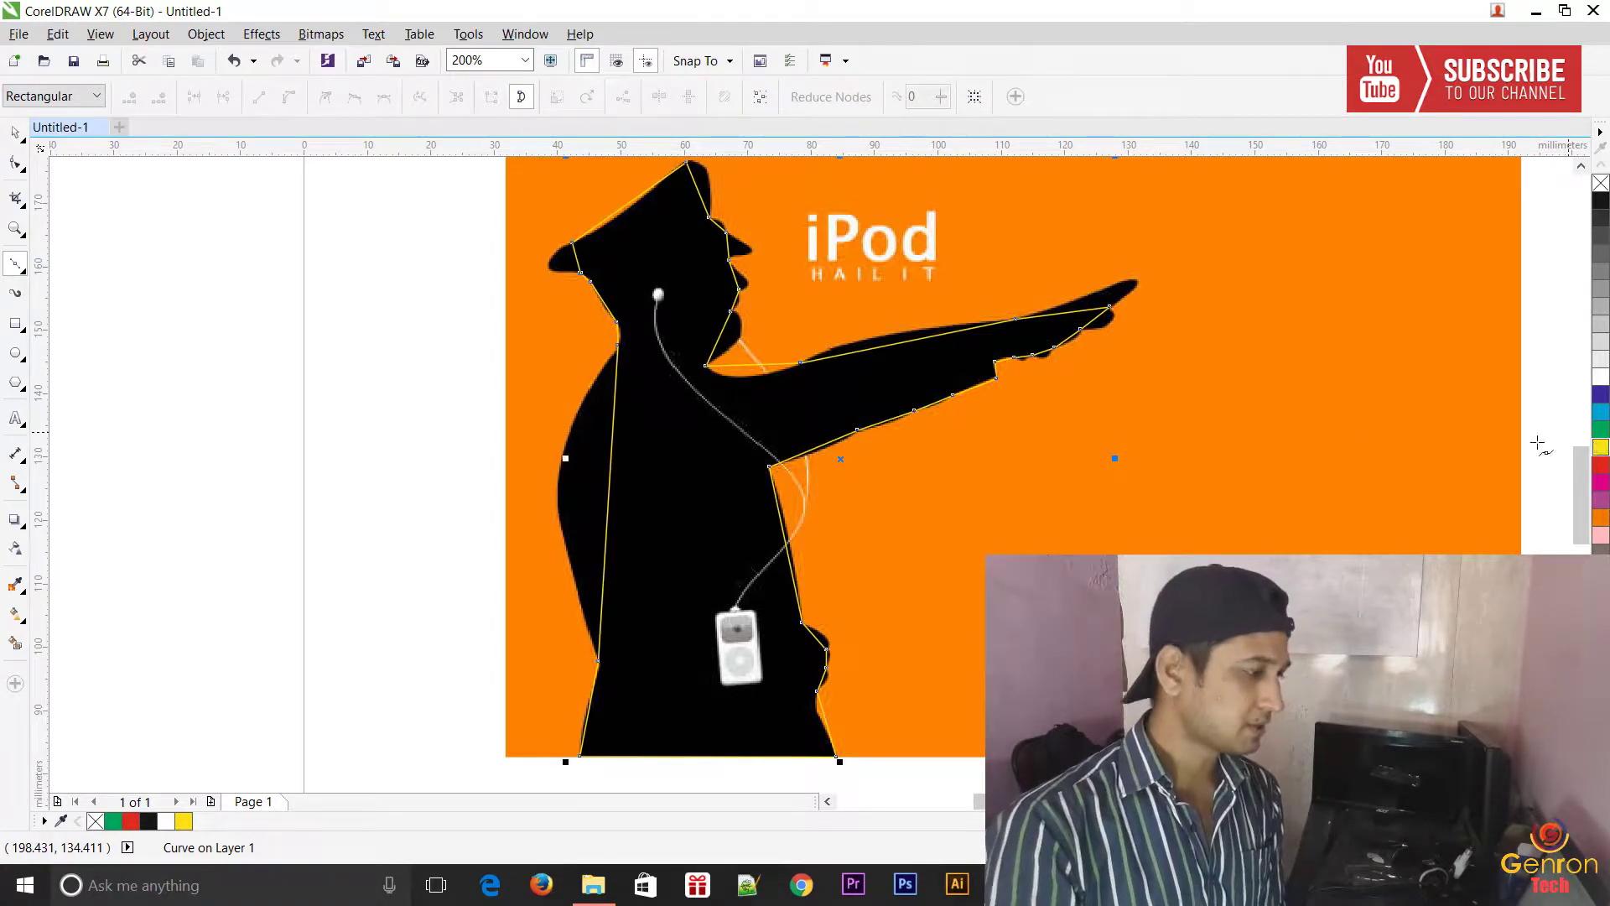
Select all nodes of the traced outline with the Shape tool and convert its line segments to curves.
key("F10")
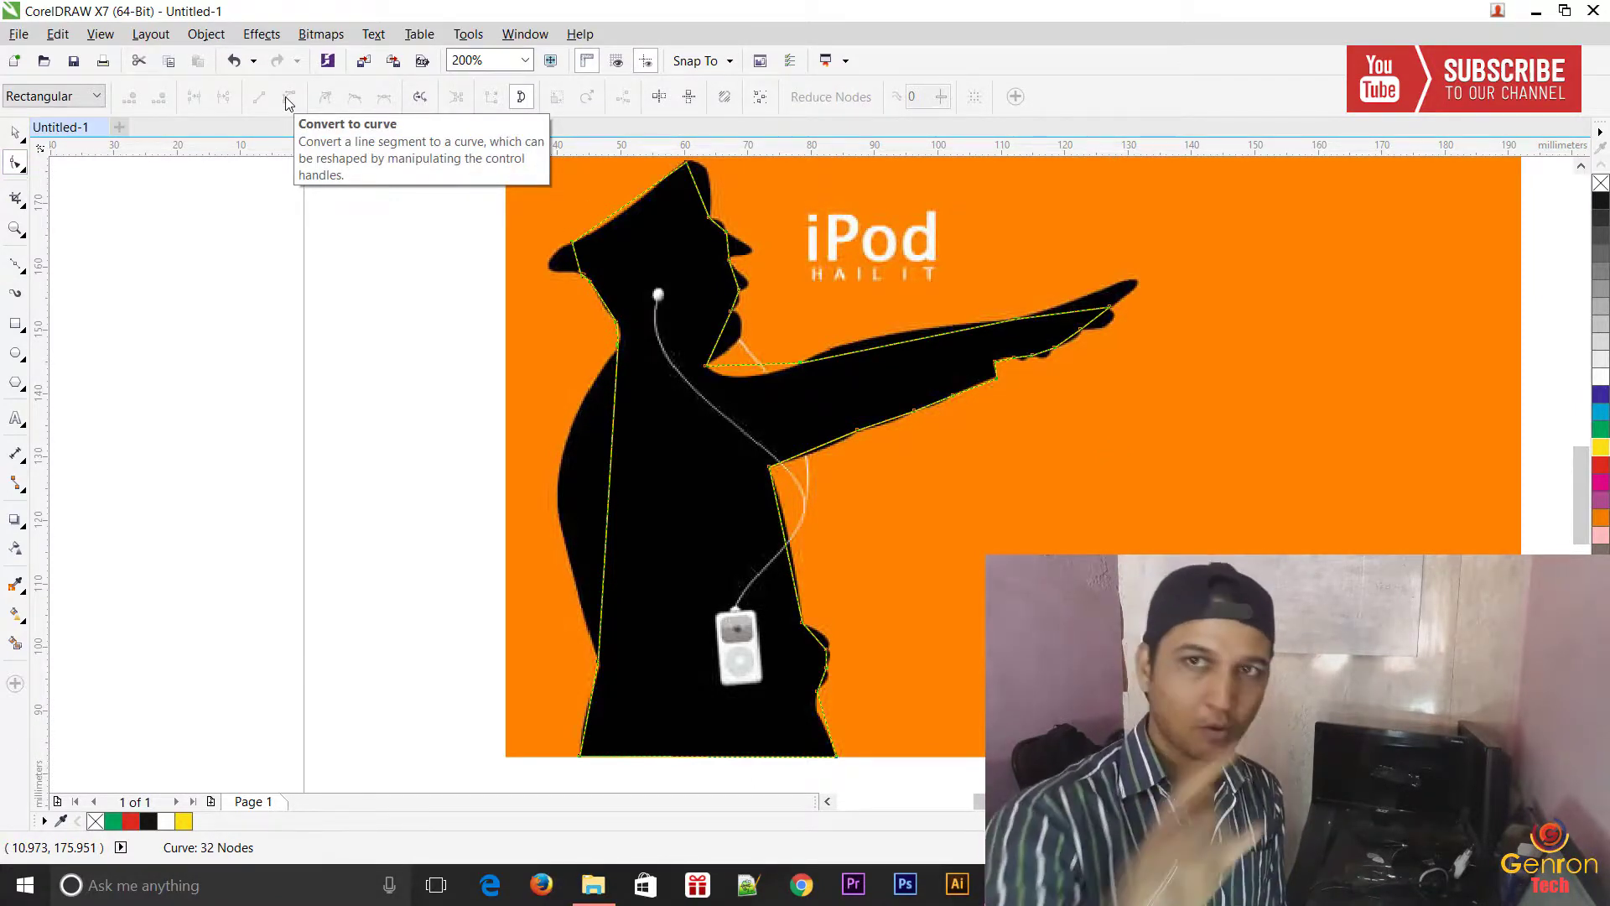
left_click_drag(440, 188, 1183, 778)
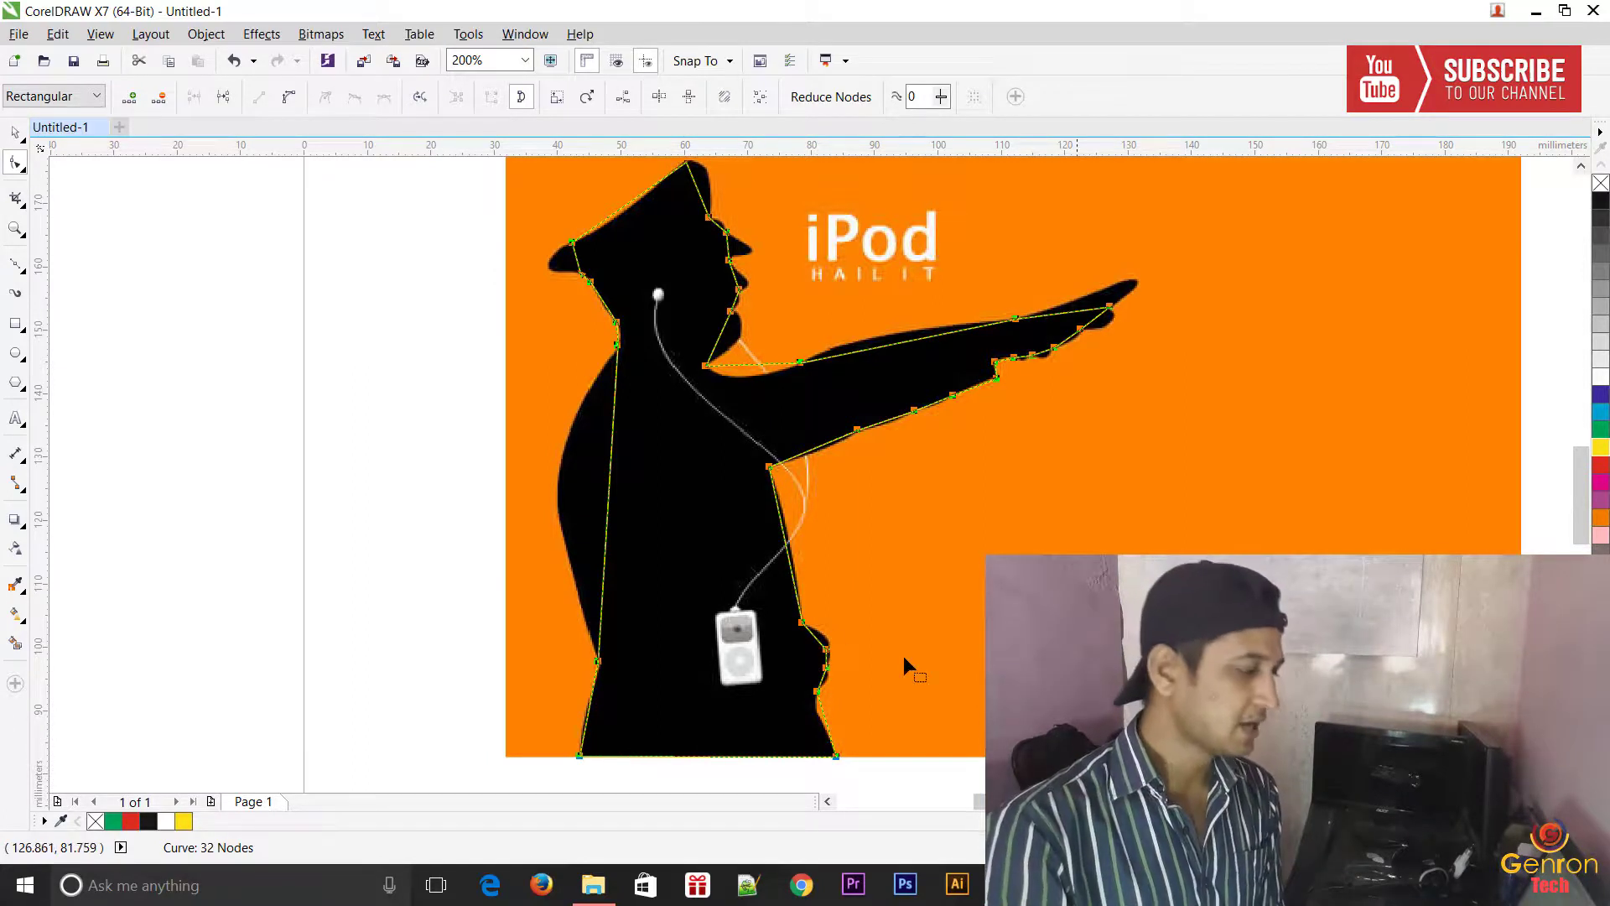
left_click(617, 365)
left_click(615, 394)
left_click(612, 416)
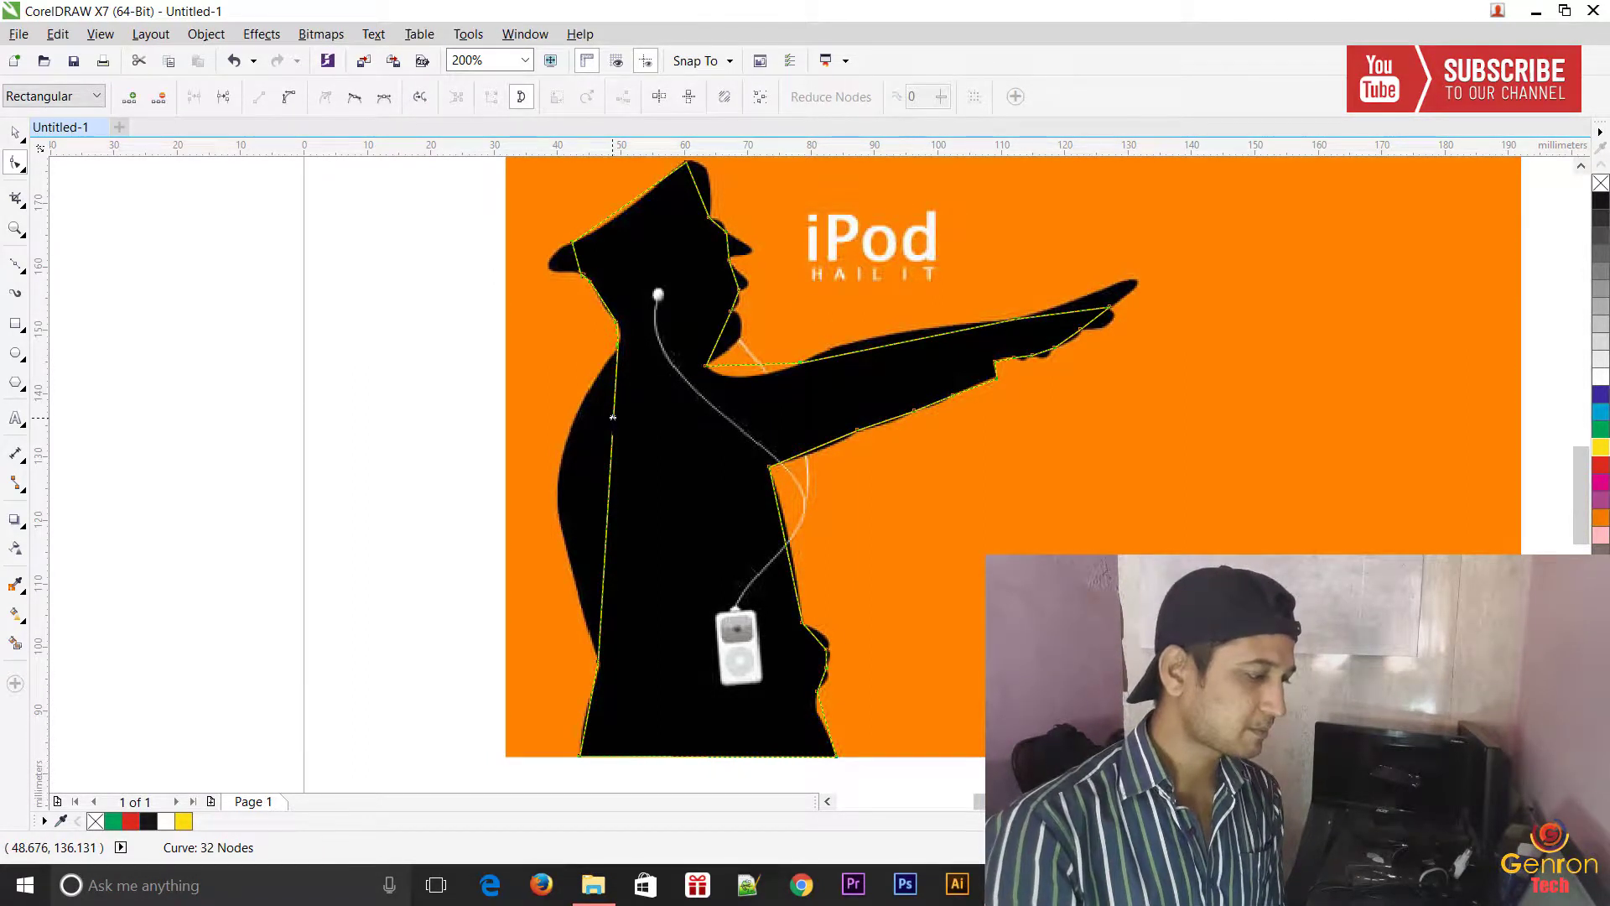
left_click(758, 99)
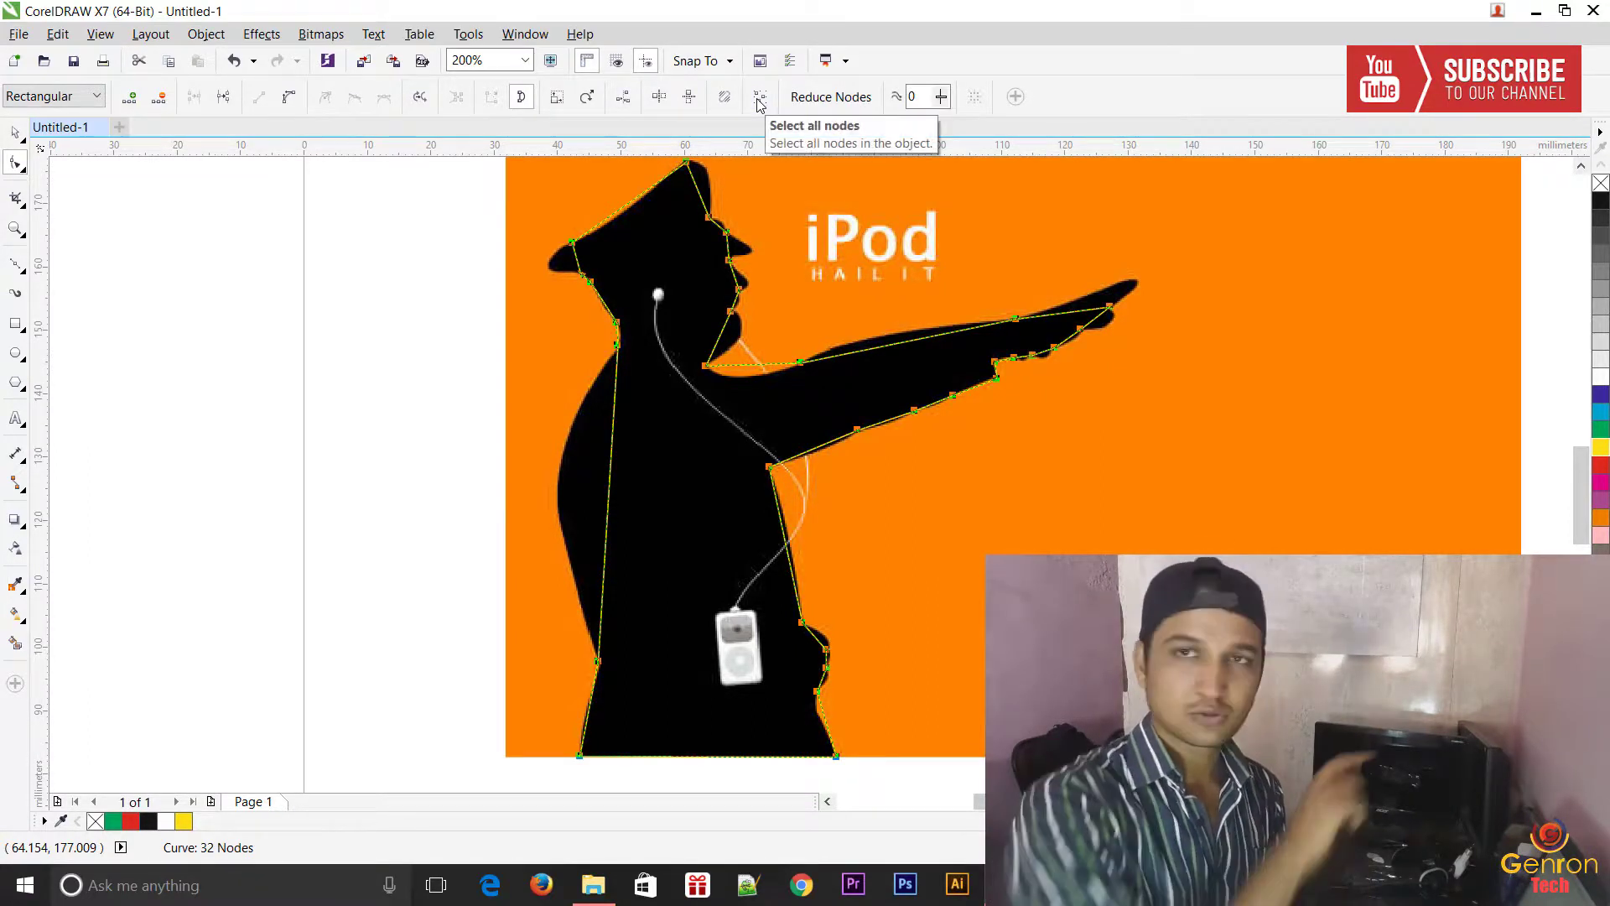
left_click(299, 104)
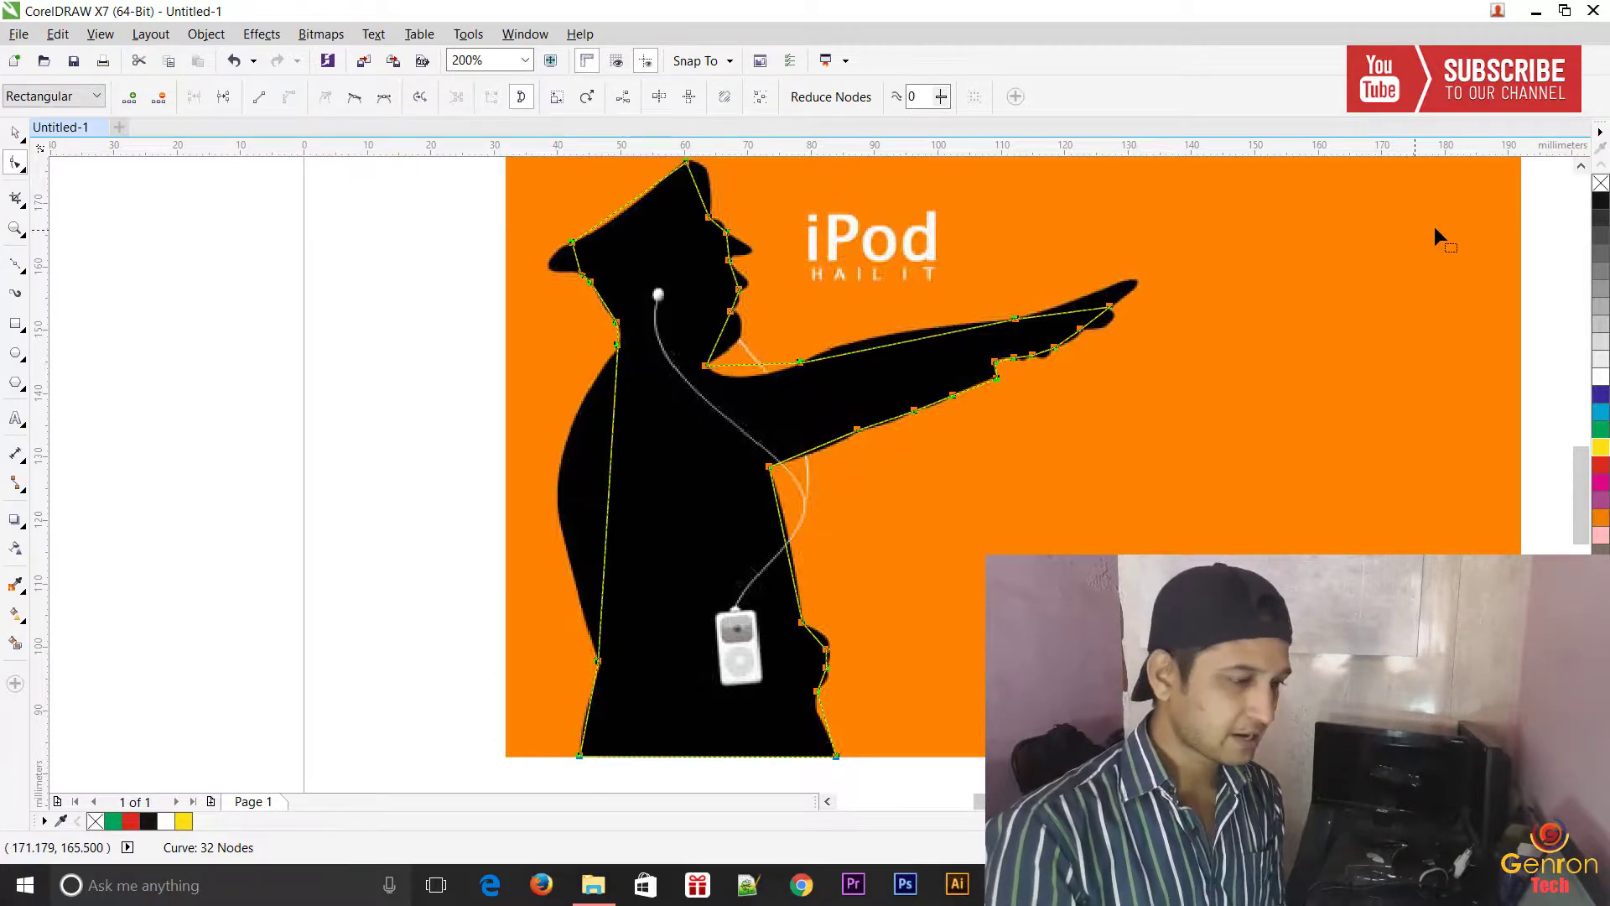
Bend the outline's segments to follow the cap's rear tip, top edge, front crown and band.
left_click_drag(1582, 482, 1582, 457)
scroll(632, 381, "up", 1)
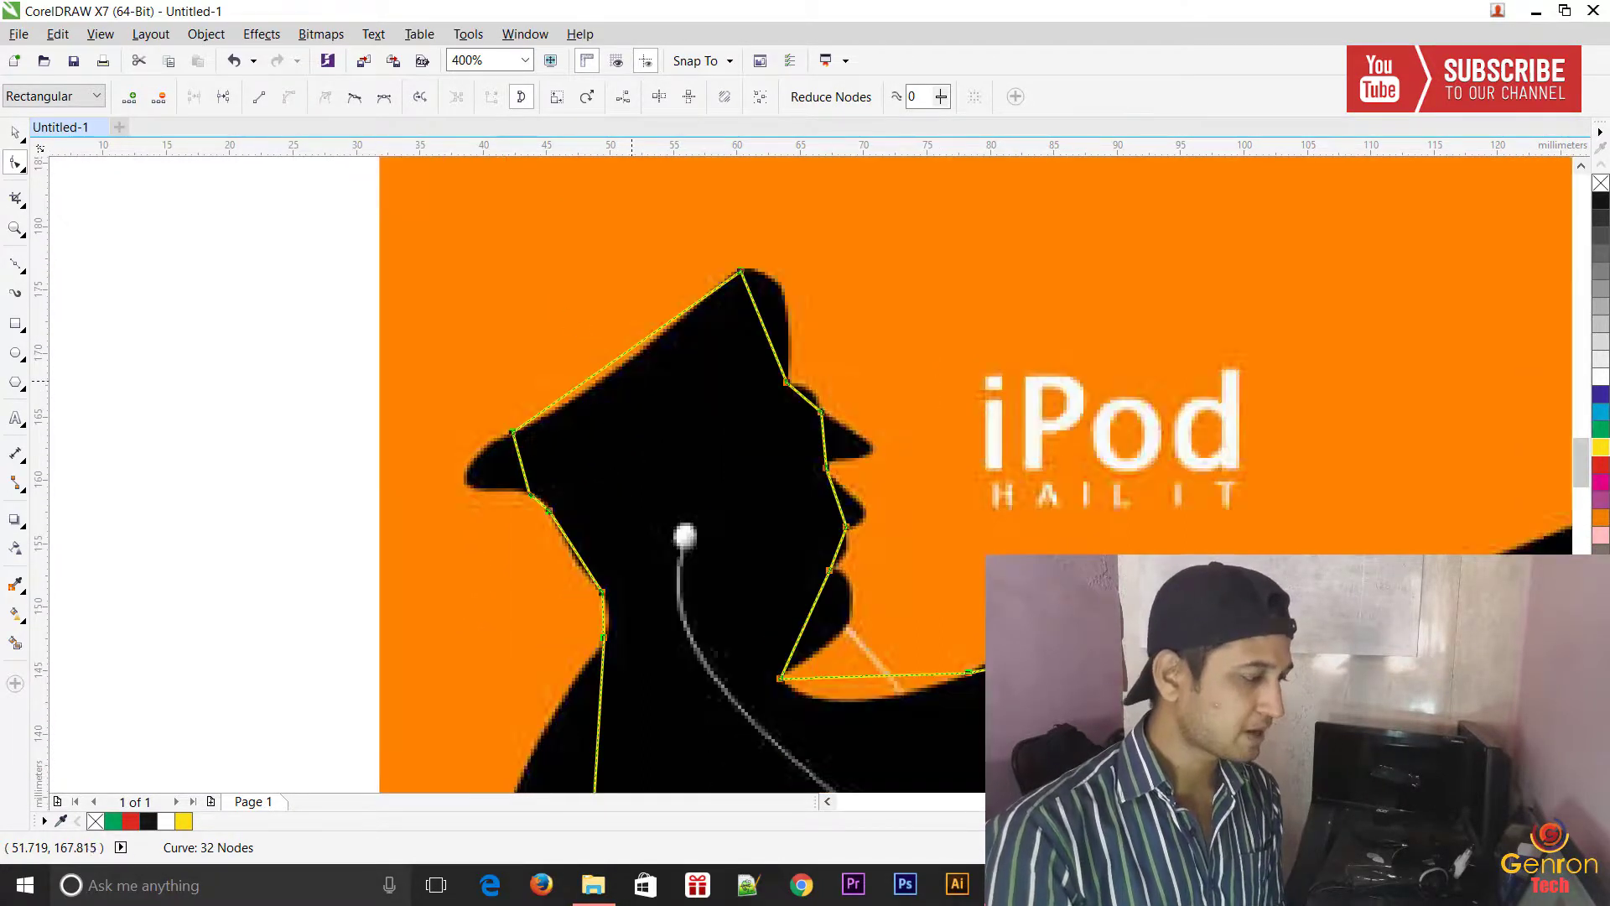
left_click_drag(521, 467, 465, 484)
left_click_drag(581, 393, 581, 394)
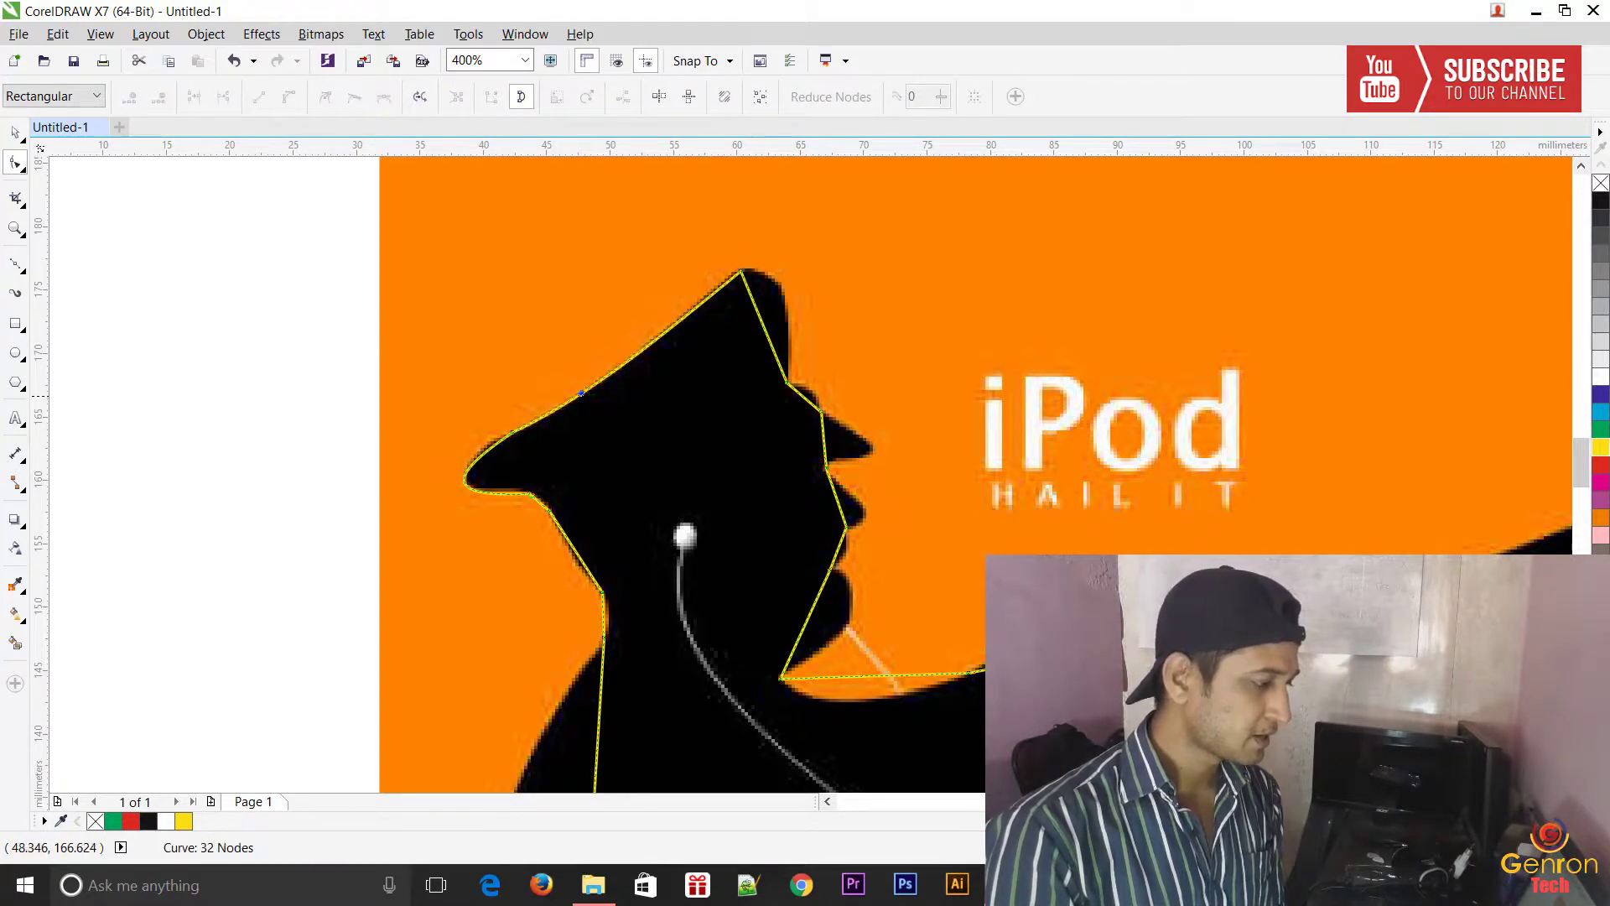
left_click_drag(762, 326, 792, 312)
left_click_drag(804, 398, 808, 388)
Curve the visor segment of the cap and adjust its handles and lower node to match the pointed shape.
left_click_drag(824, 434, 866, 455)
scroll(866, 456, "up", 1)
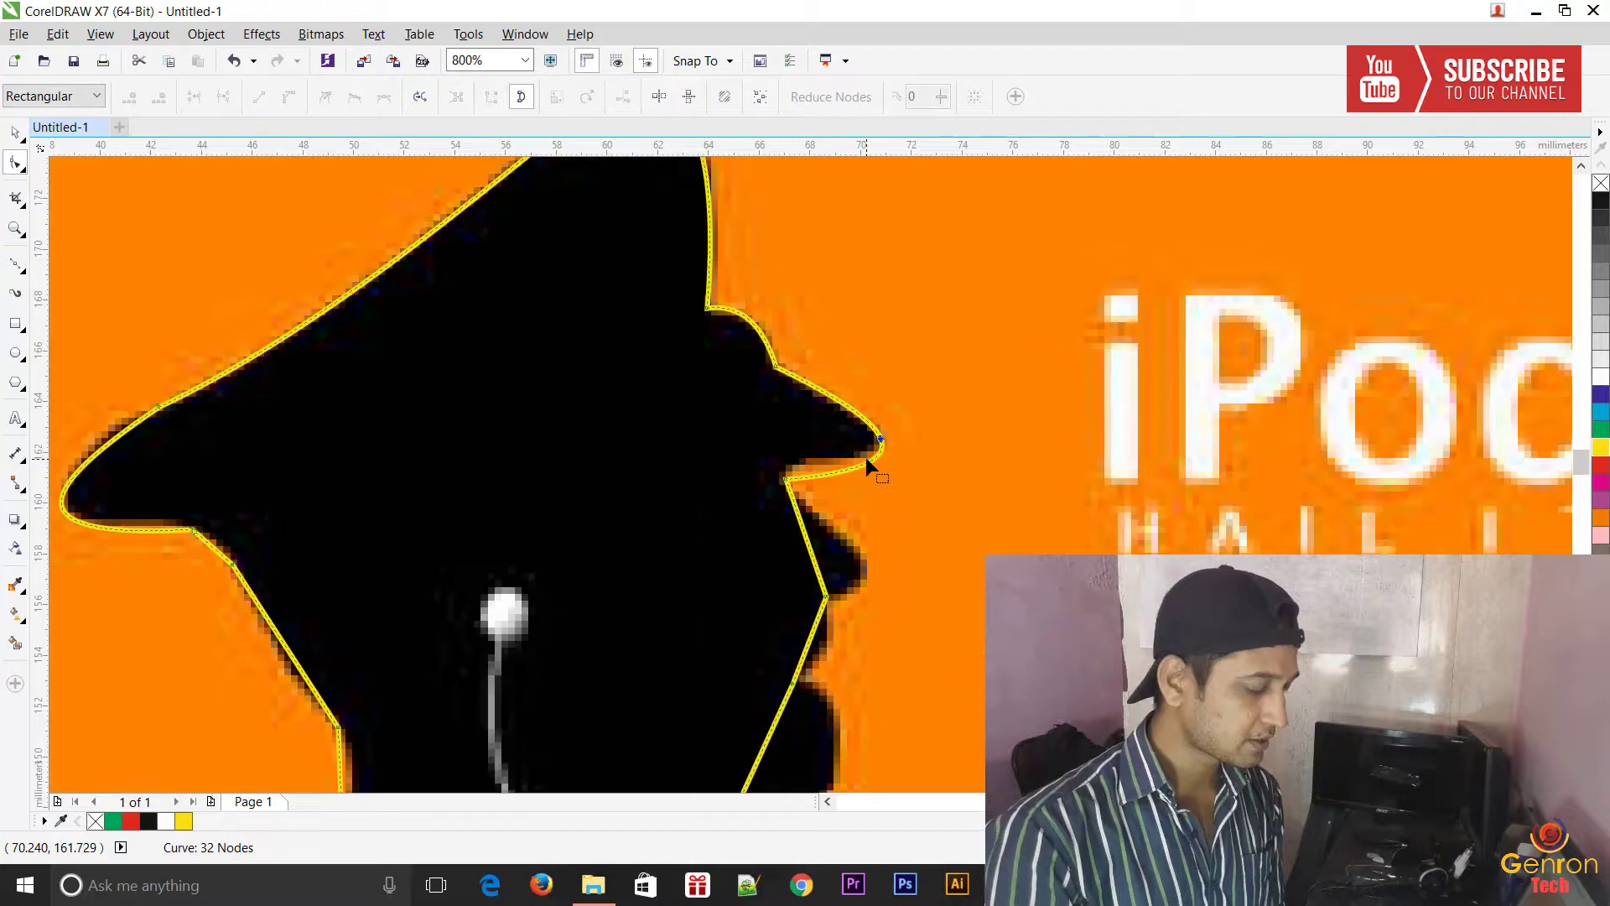
left_click(786, 481)
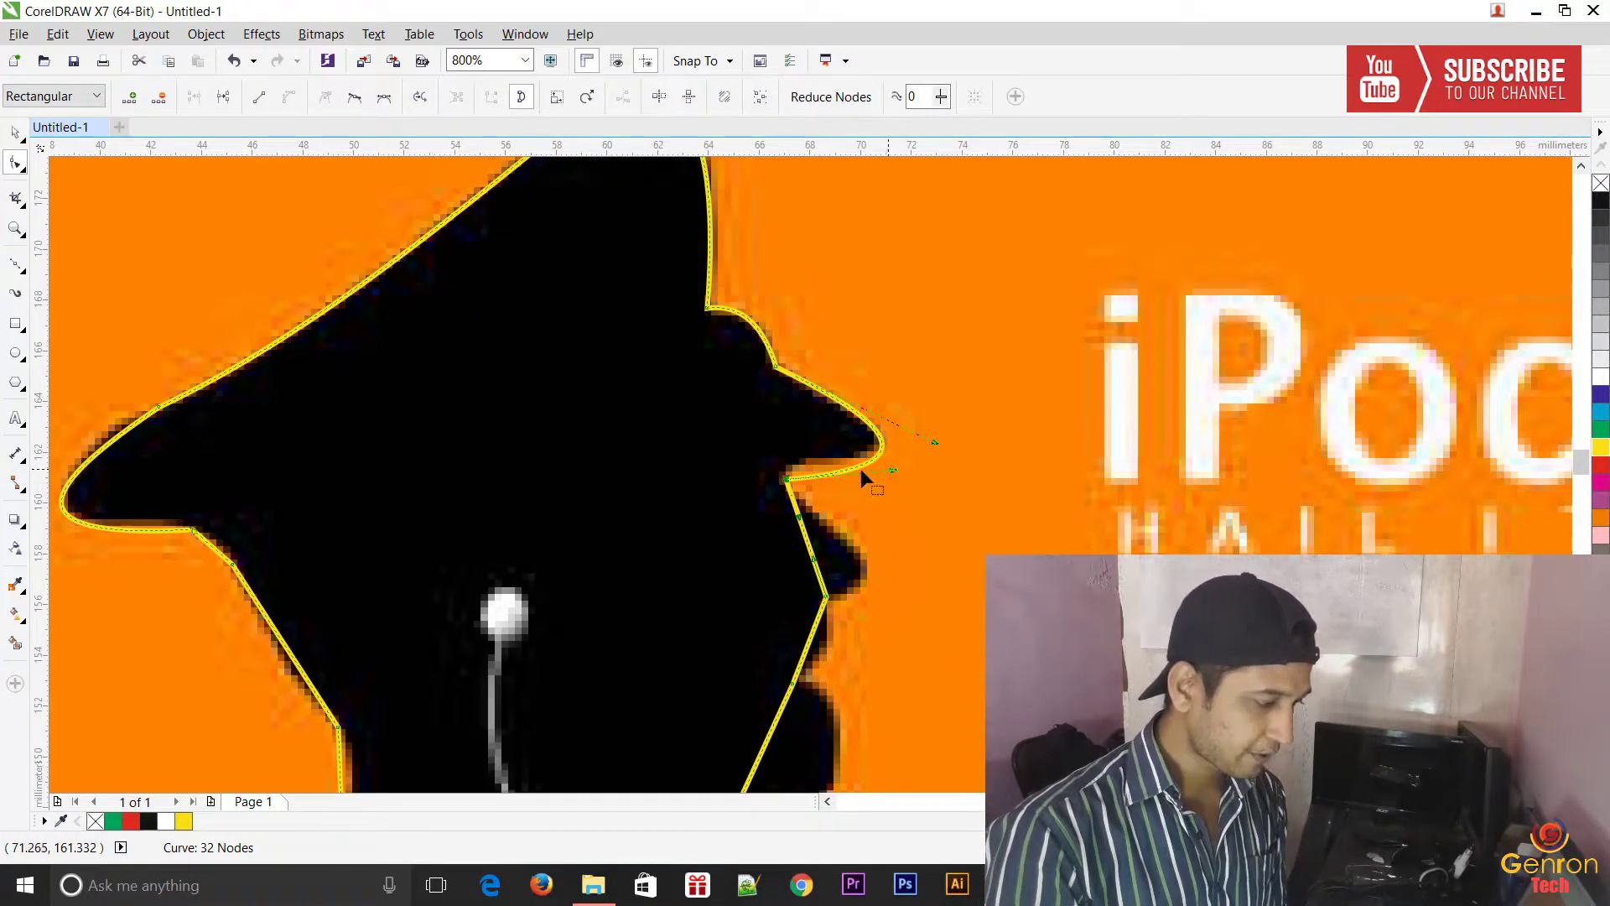
scroll(882, 468, "up", 1)
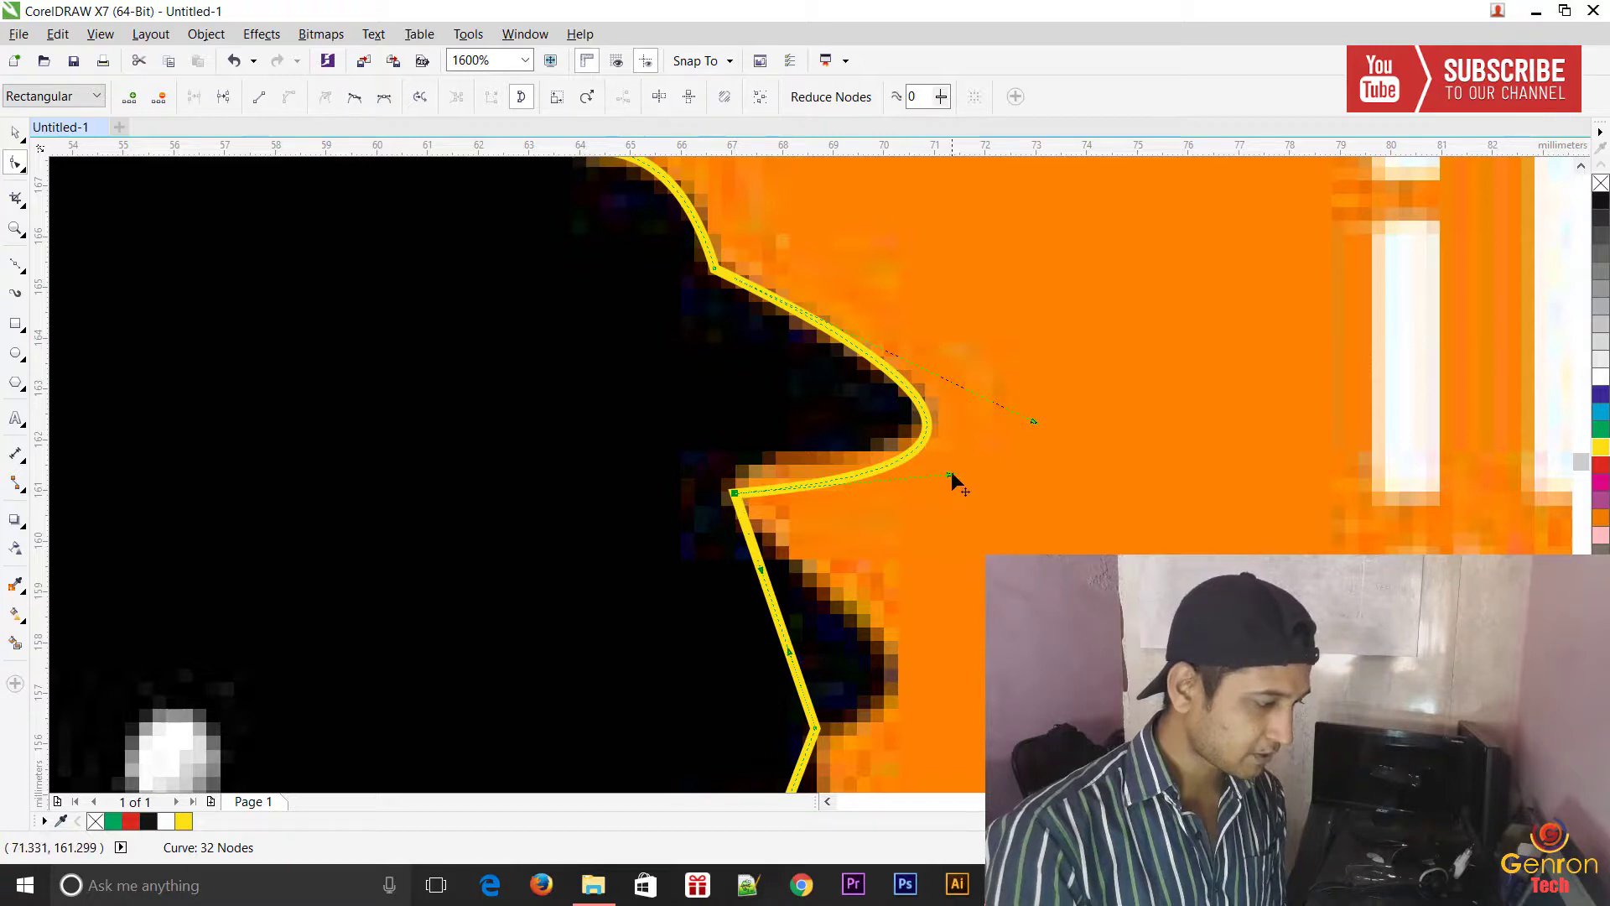
left_click_drag(951, 475, 770, 413)
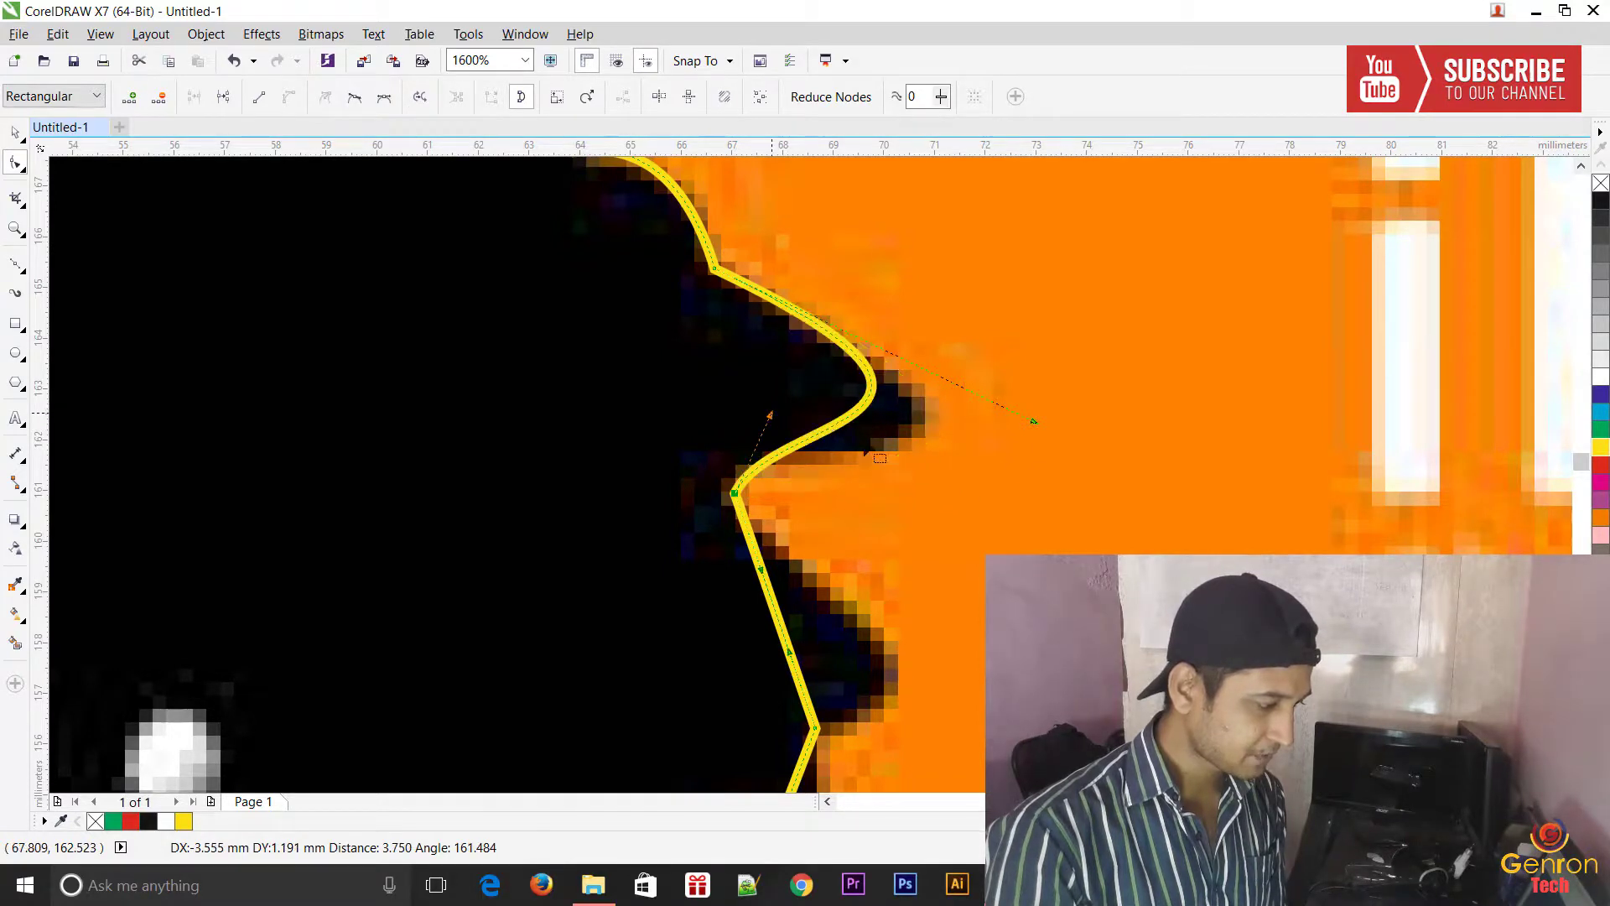
left_click_drag(1034, 421, 1179, 490)
left_click_drag(736, 495, 732, 486)
Bend the face segments to follow the nose, lips and chin, and start curving the edge below the chin.
left_click_drag(797, 672, 889, 687)
scroll(1019, 675, "down", 1)
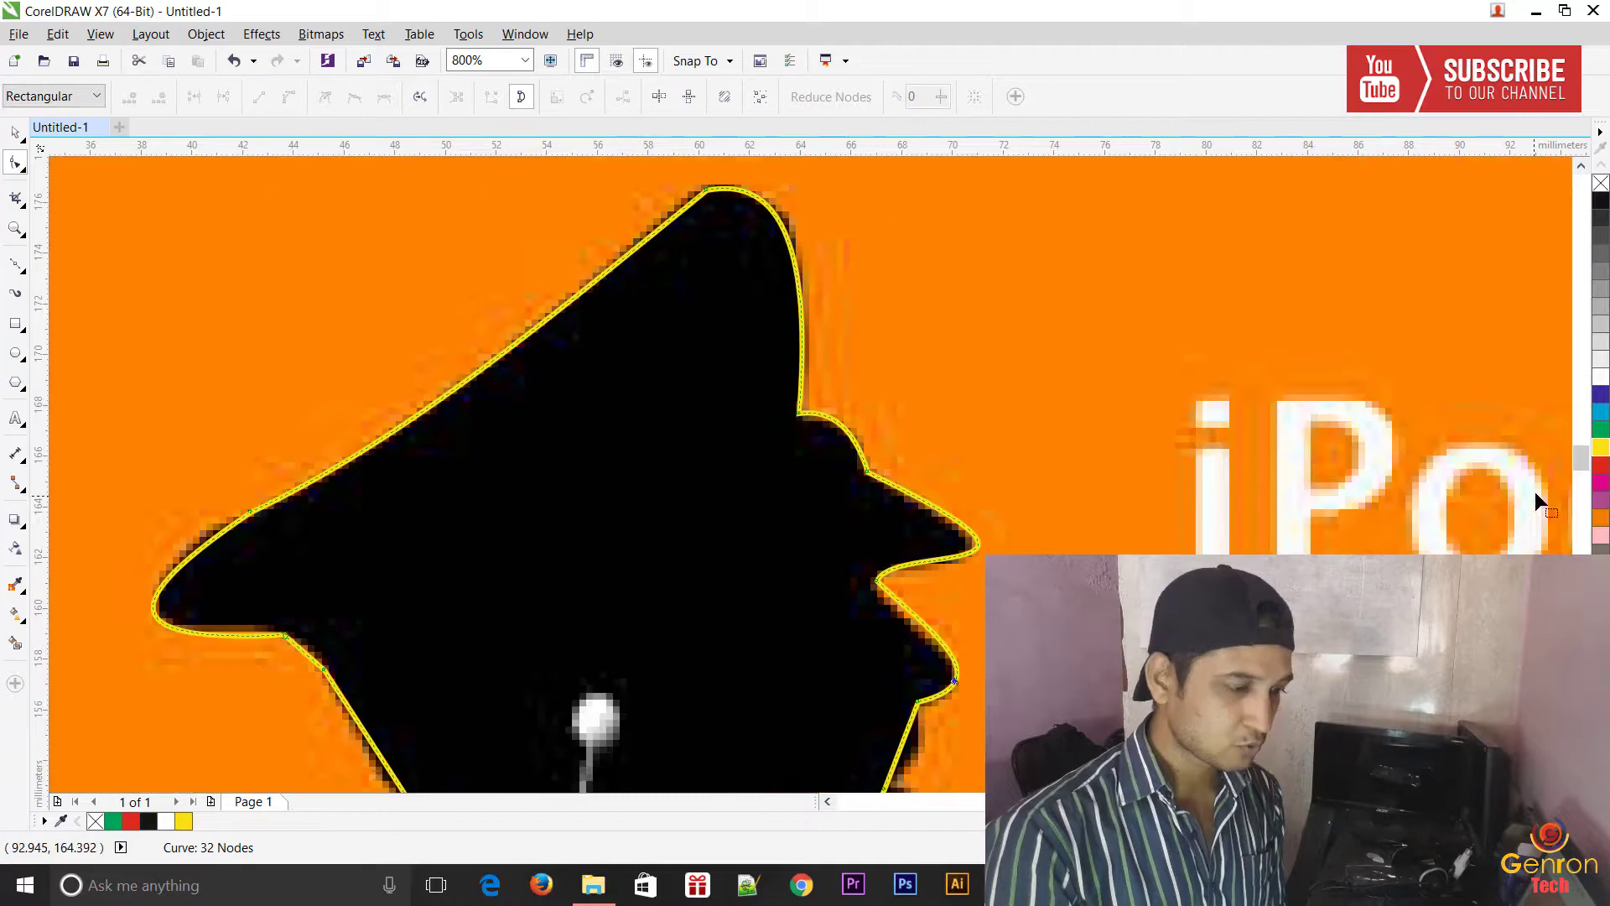
scroll(952, 357, "down", 3)
left_click_drag(914, 332, 917, 327)
left_click_drag(845, 452, 931, 440)
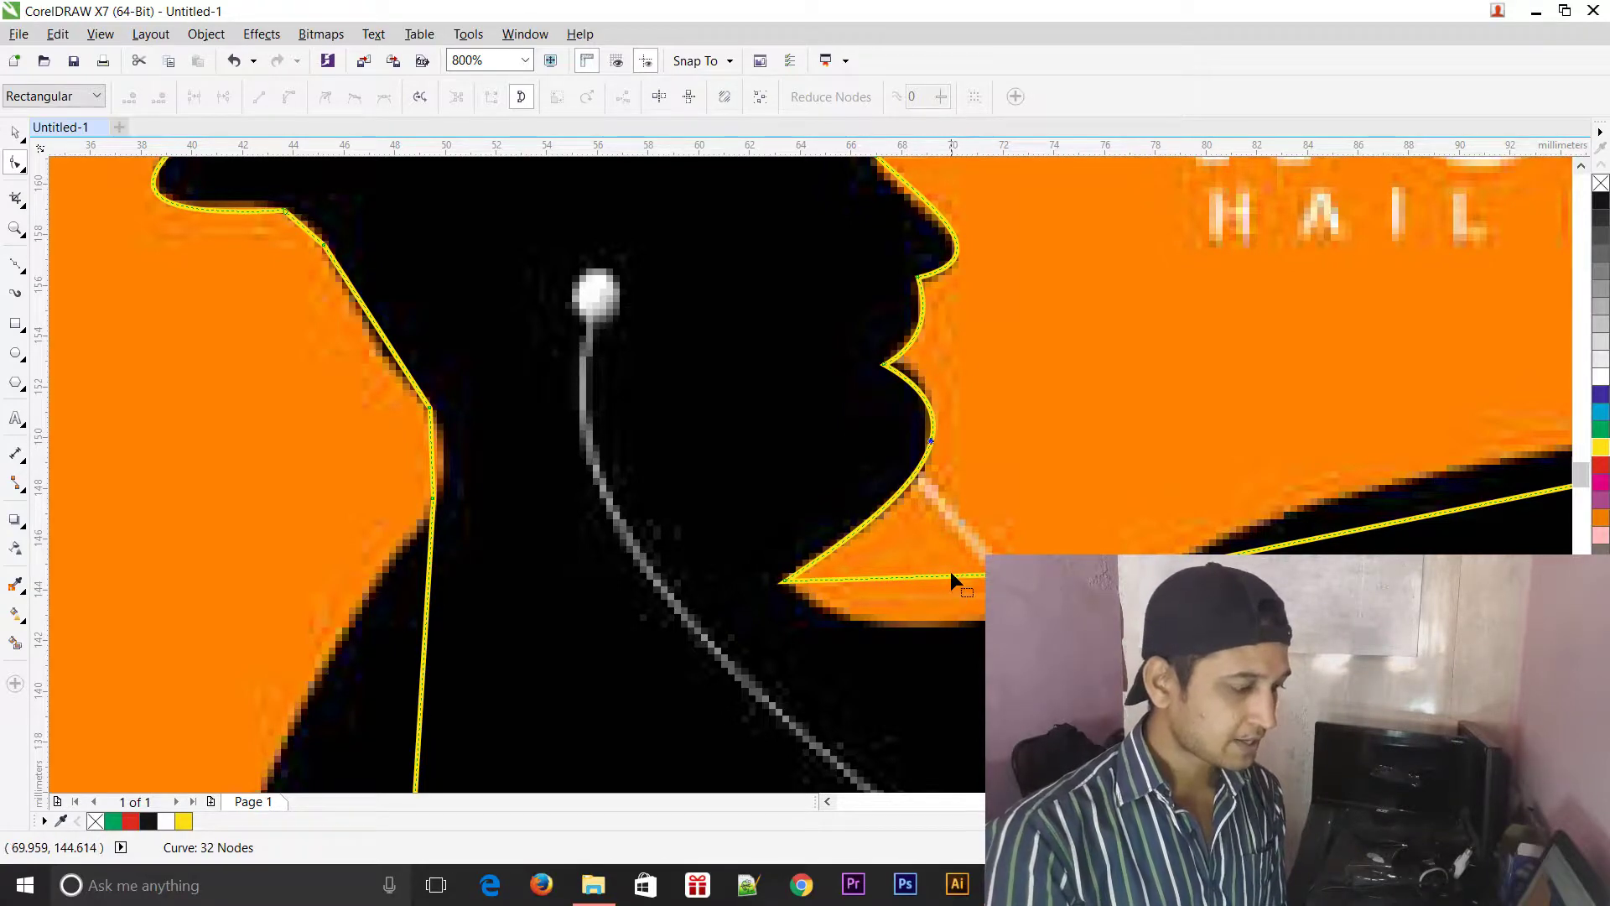
left_click_drag(933, 576, 948, 604)
Bend the outline along the outstretched arm's upper edge and out to the fingertip.
scroll(948, 604, "down", 2)
scroll(951, 612, "down", 3)
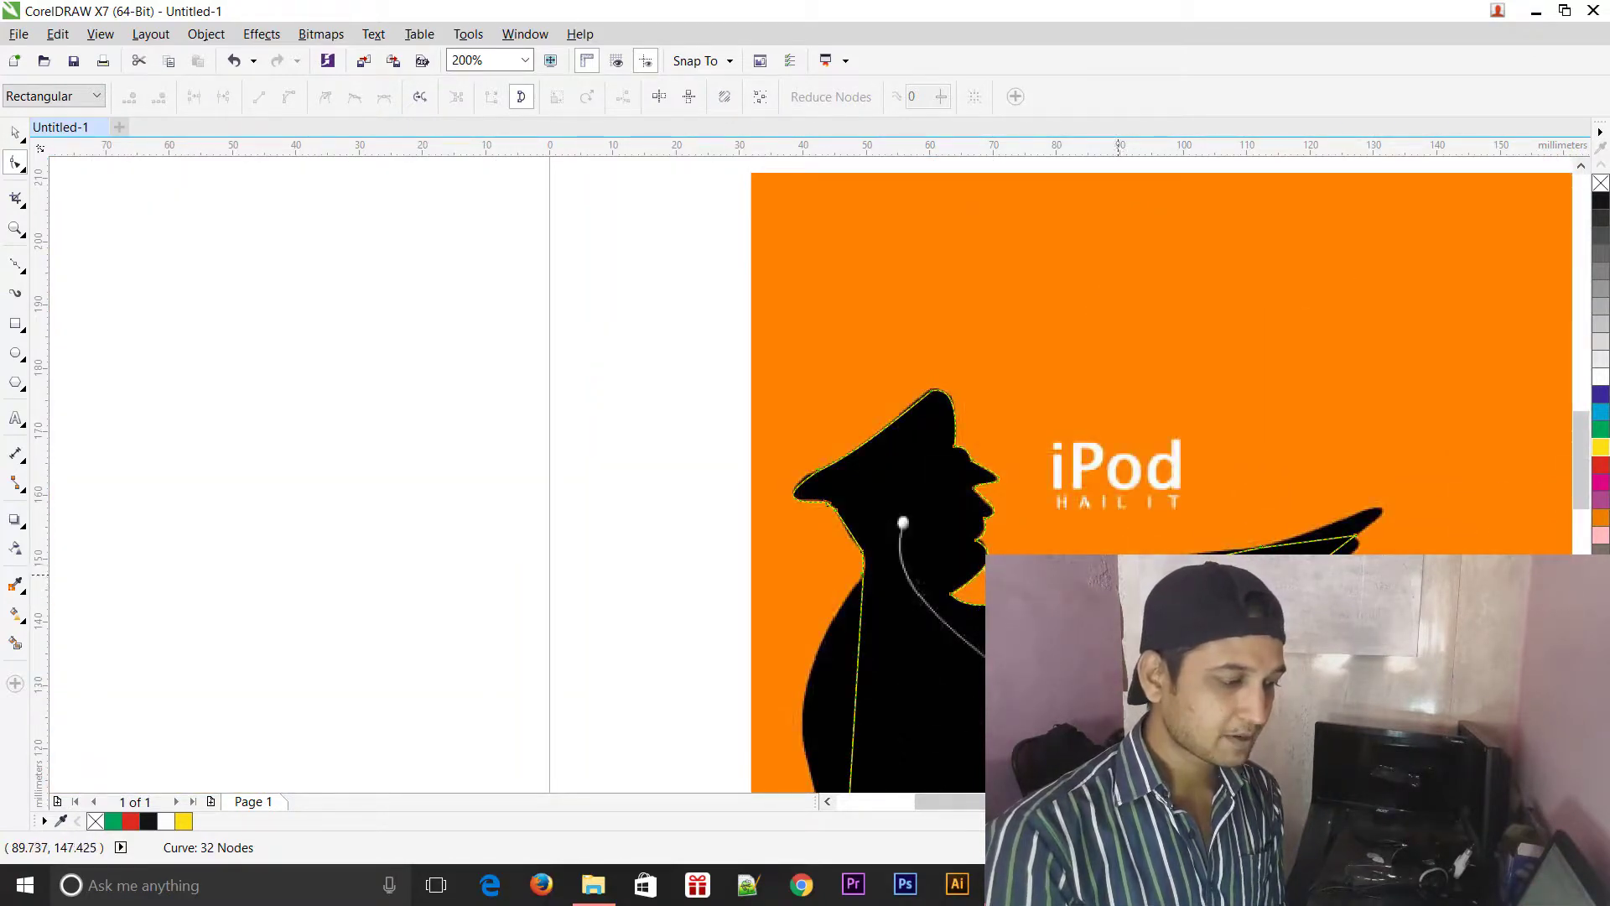
left_click_drag(1120, 576, 1108, 567)
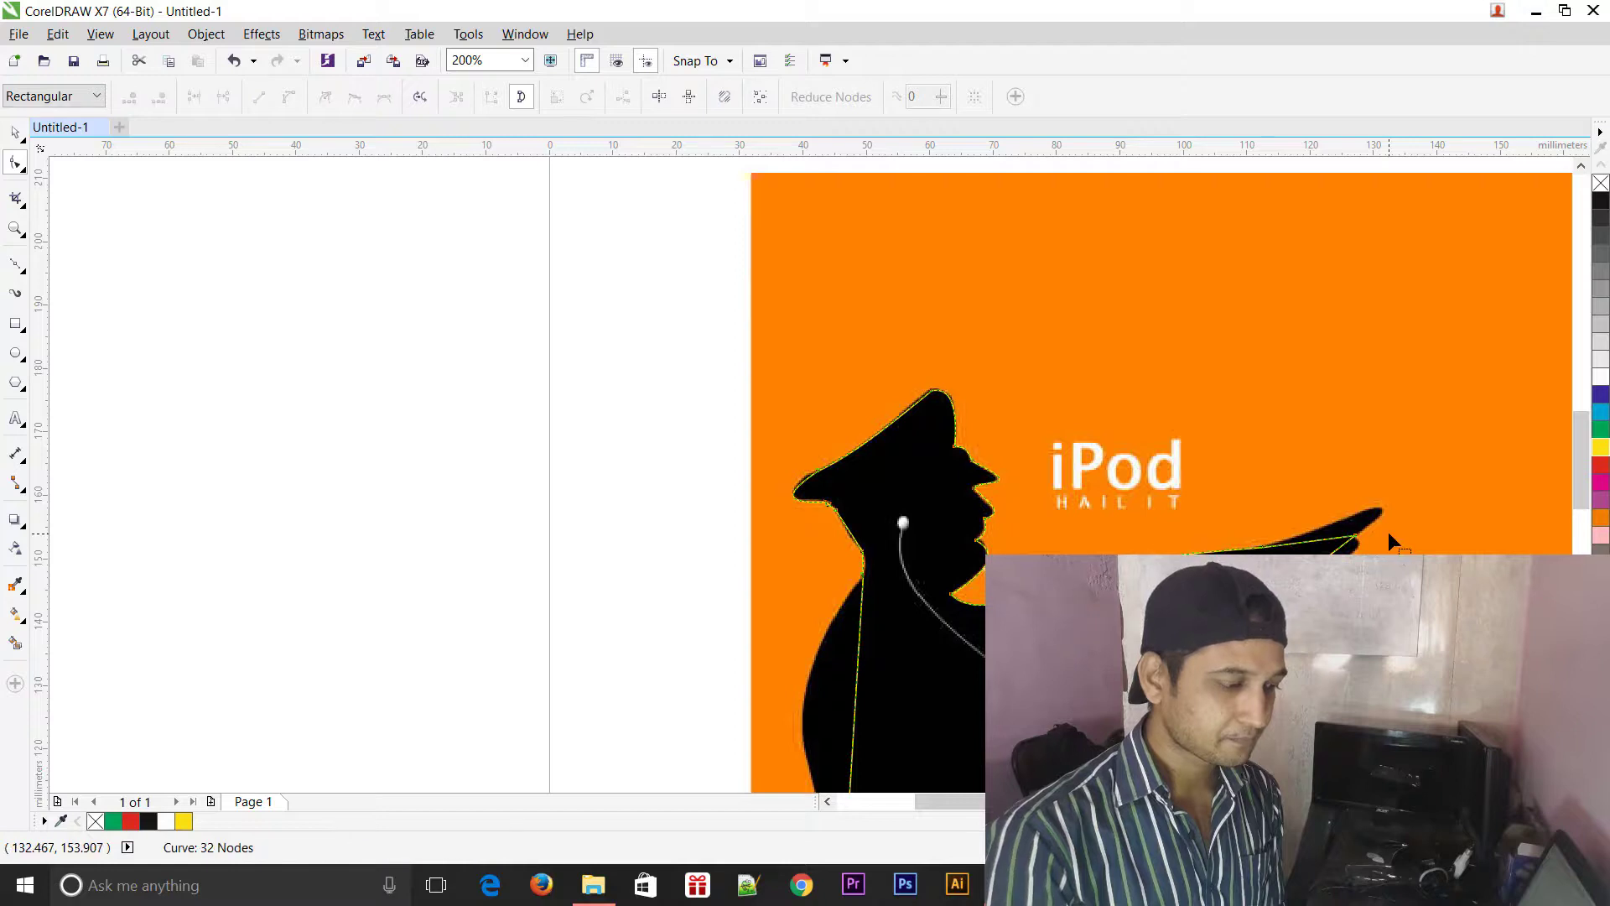
scroll(1388, 532, "up", 2)
left_click_drag(1274, 542, 1377, 481)
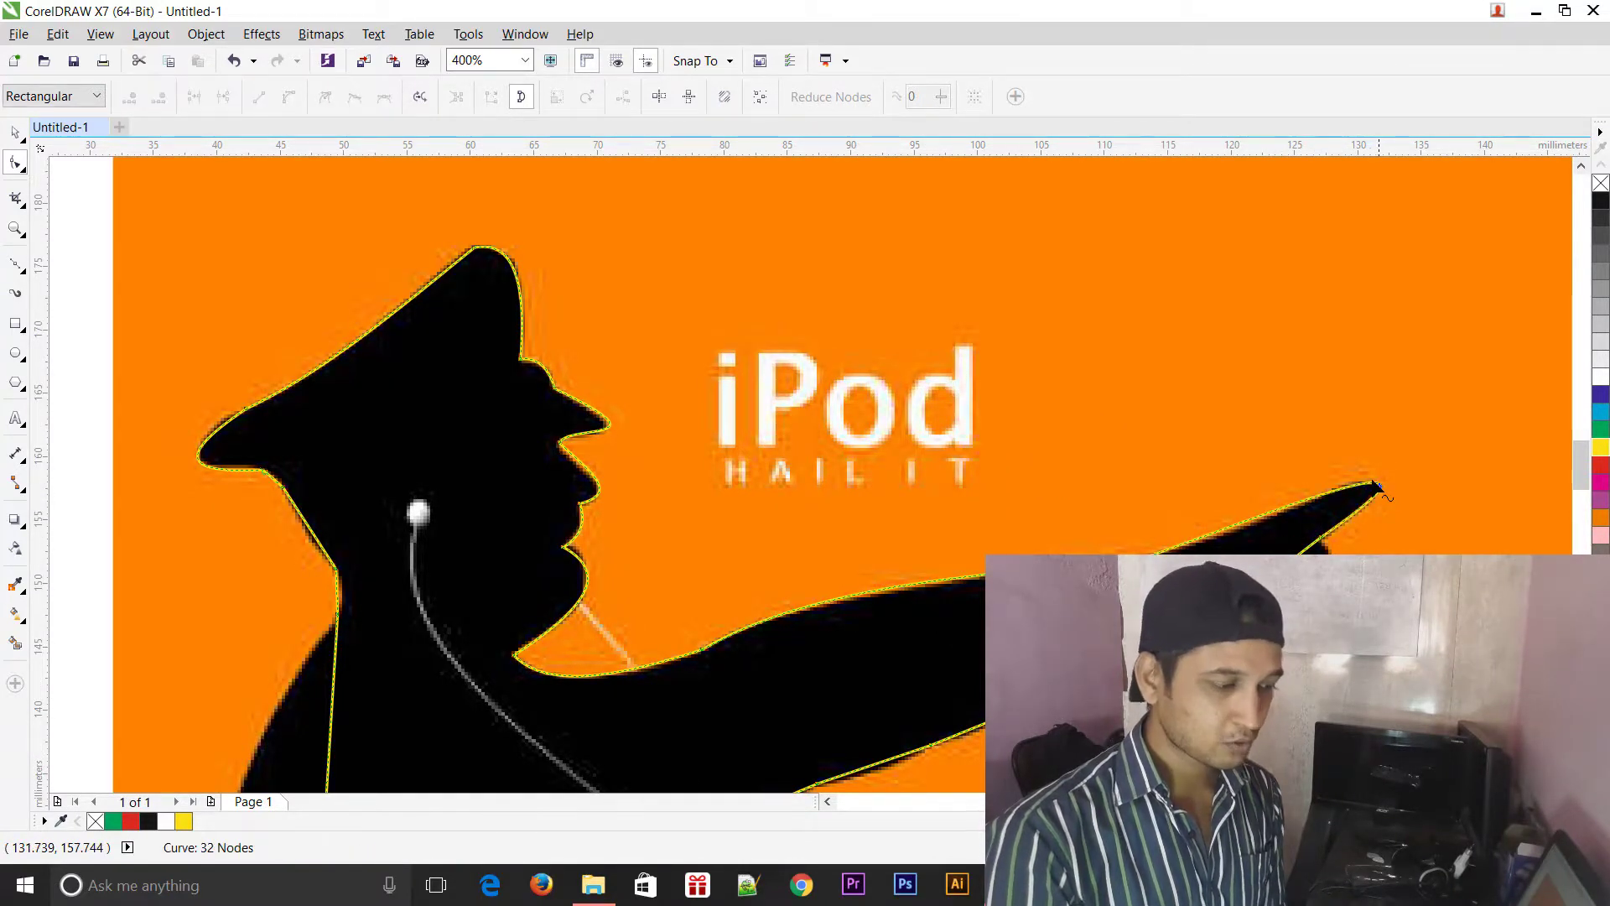
Curve the segments under the pointing hand's fingers and along the arm's lower edge to the armpit.
mouse_move(1582, 468)
left_mouse_down()
mouse_move(1582, 504)
mouse_move(1584, 478)
left_mouse_up()
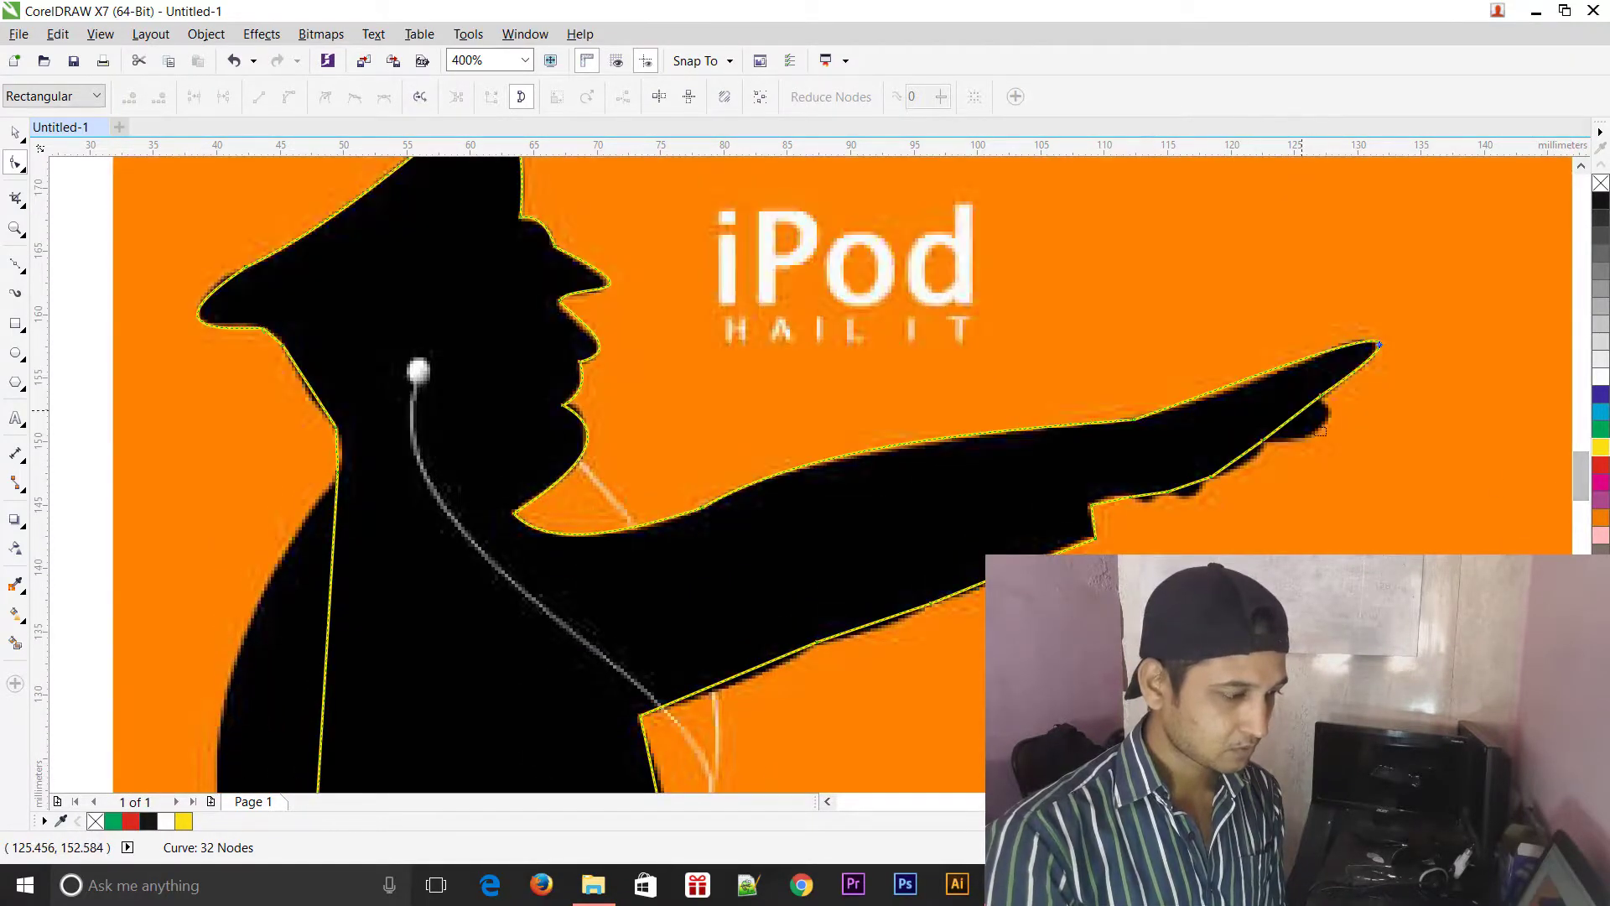
left_click_drag(1296, 413, 1321, 426)
left_click_drag(1240, 458, 1148, 500)
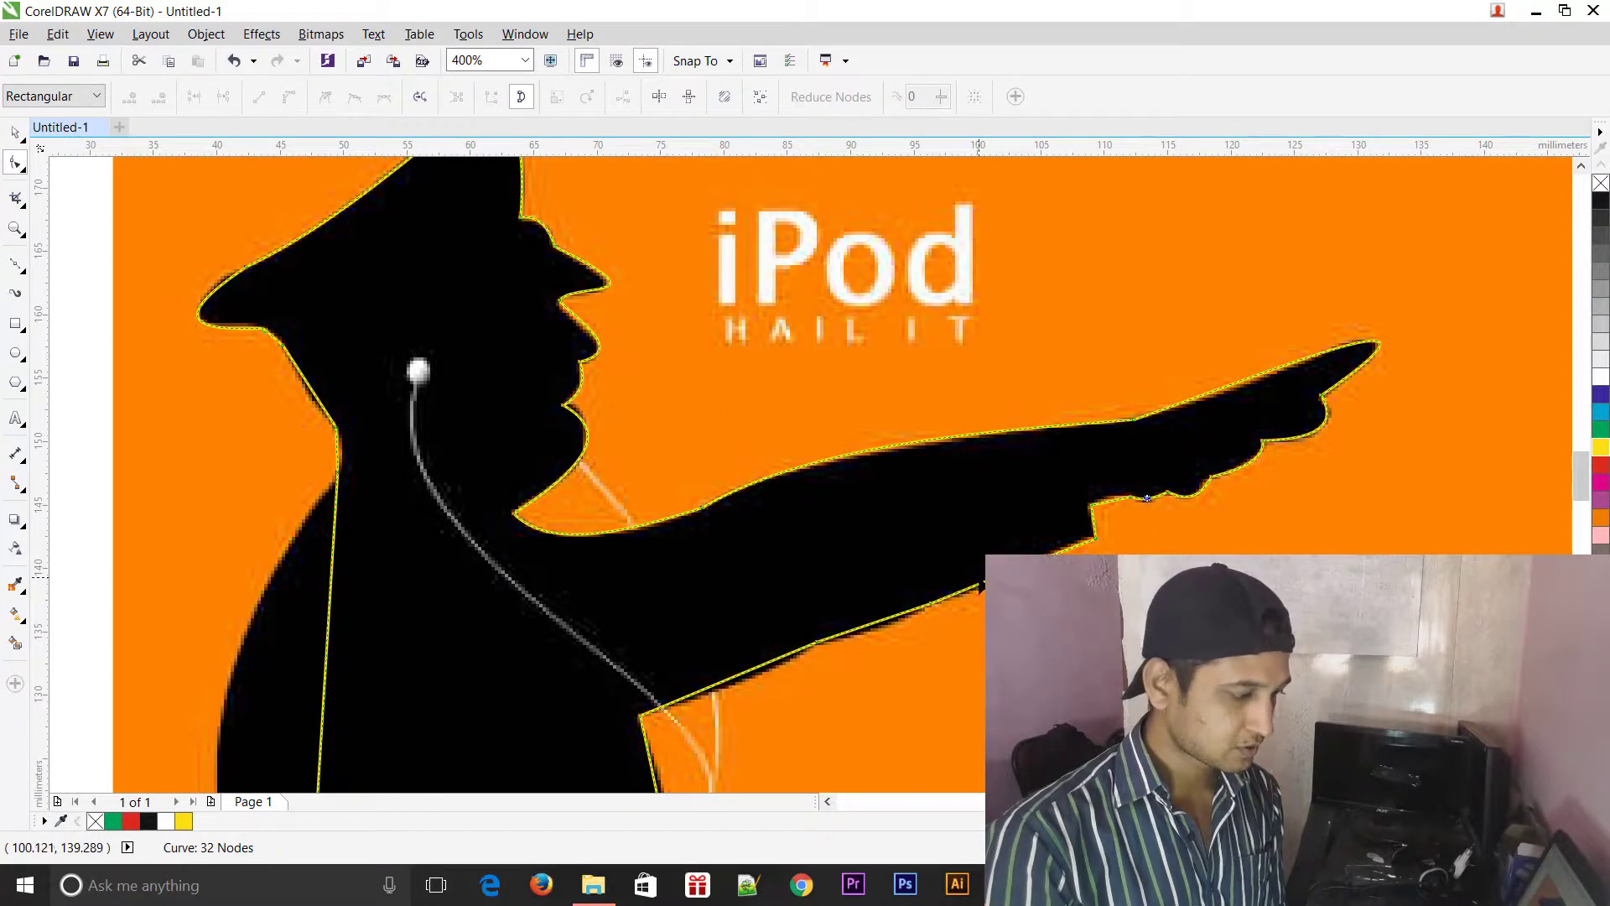
left_click_drag(983, 583, 983, 588)
left_click_drag(895, 616, 898, 626)
left_click_drag(758, 655, 772, 671)
Bend the outline to follow the torso's front, the lowered hand's knuckles and the edge beneath the hand.
left_click_drag(1578, 481, 1579, 512)
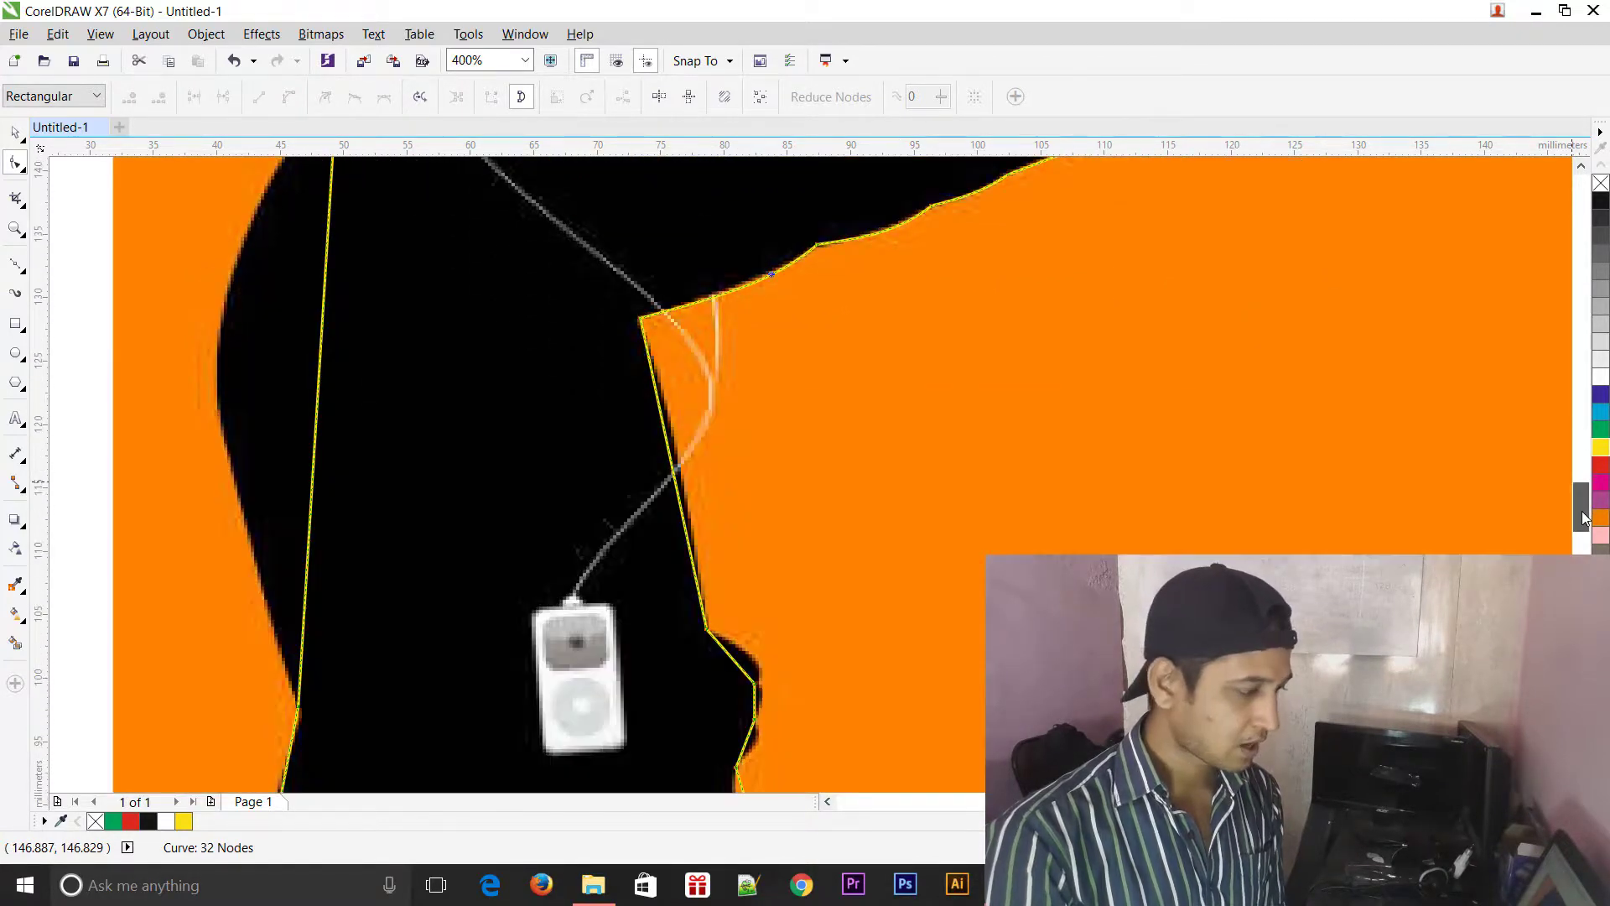
left_click_drag(675, 480, 680, 473)
left_click_drag(1582, 505, 1584, 519)
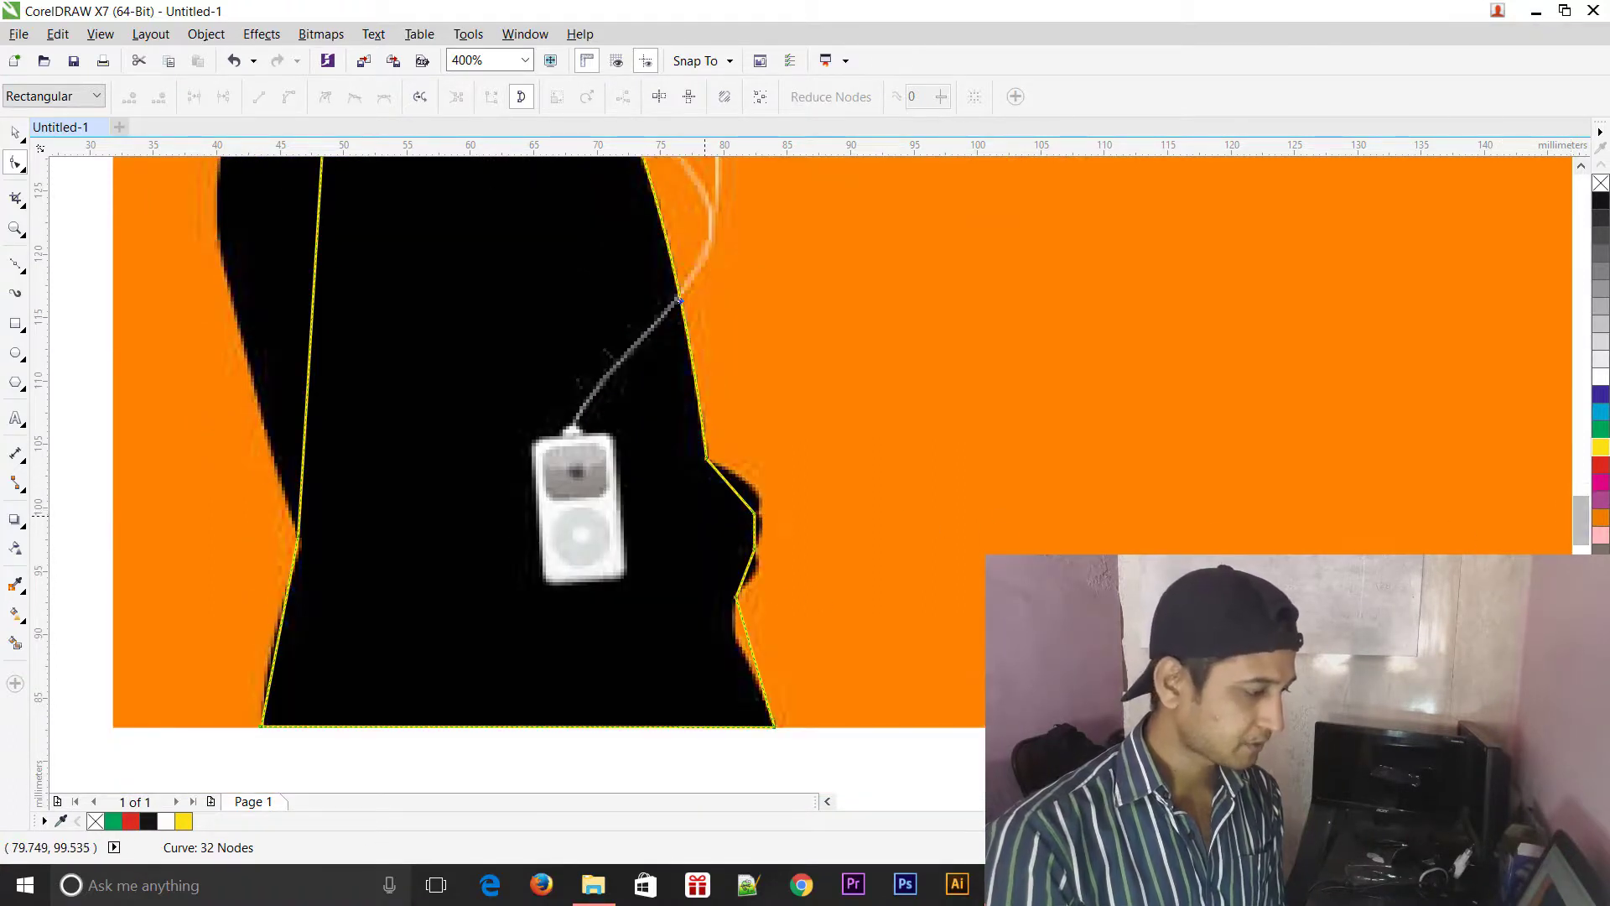
left_click_drag(738, 495, 755, 572)
left_click_drag(1581, 513, 1582, 535)
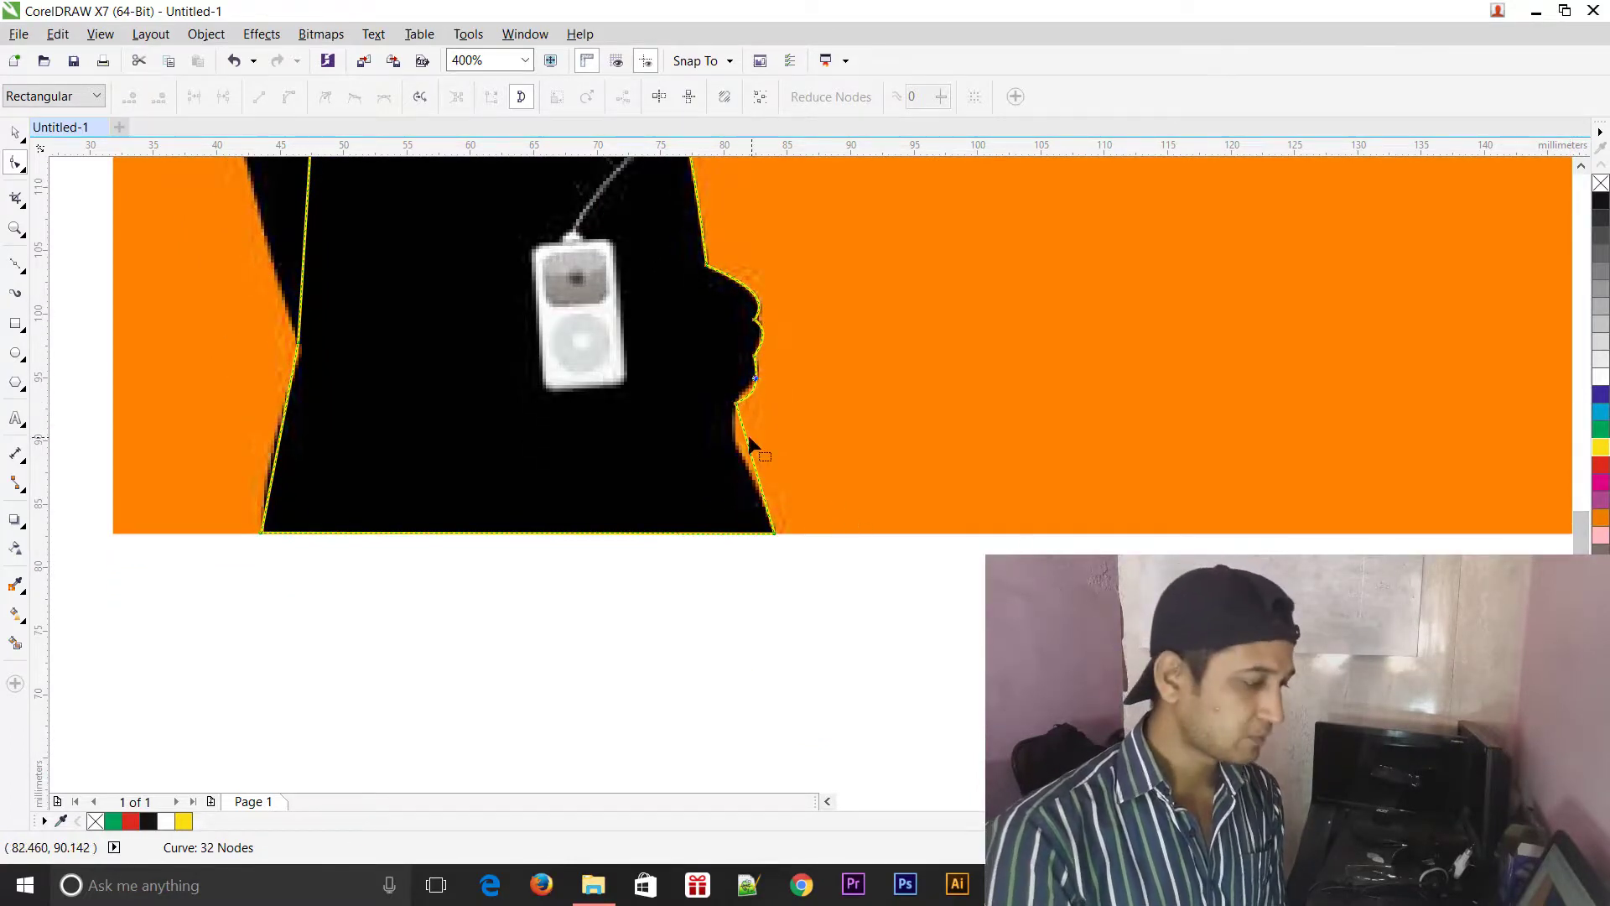
left_click_drag(748, 442, 754, 478)
left_click(774, 533)
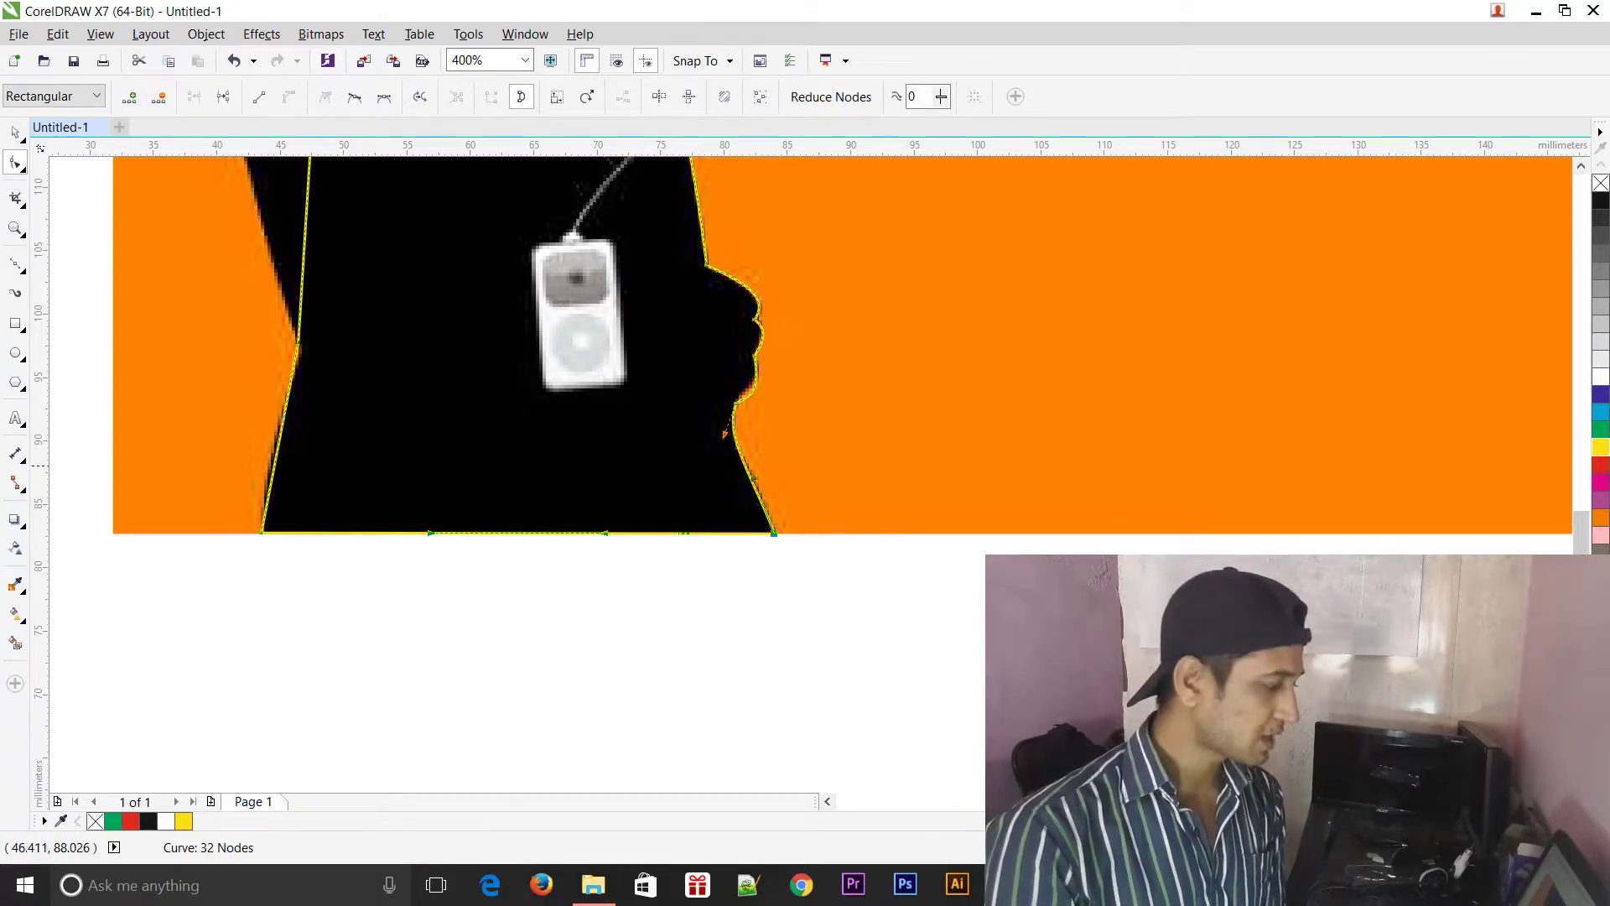
double_click(269, 463)
left_click_drag(277, 459, 268, 454)
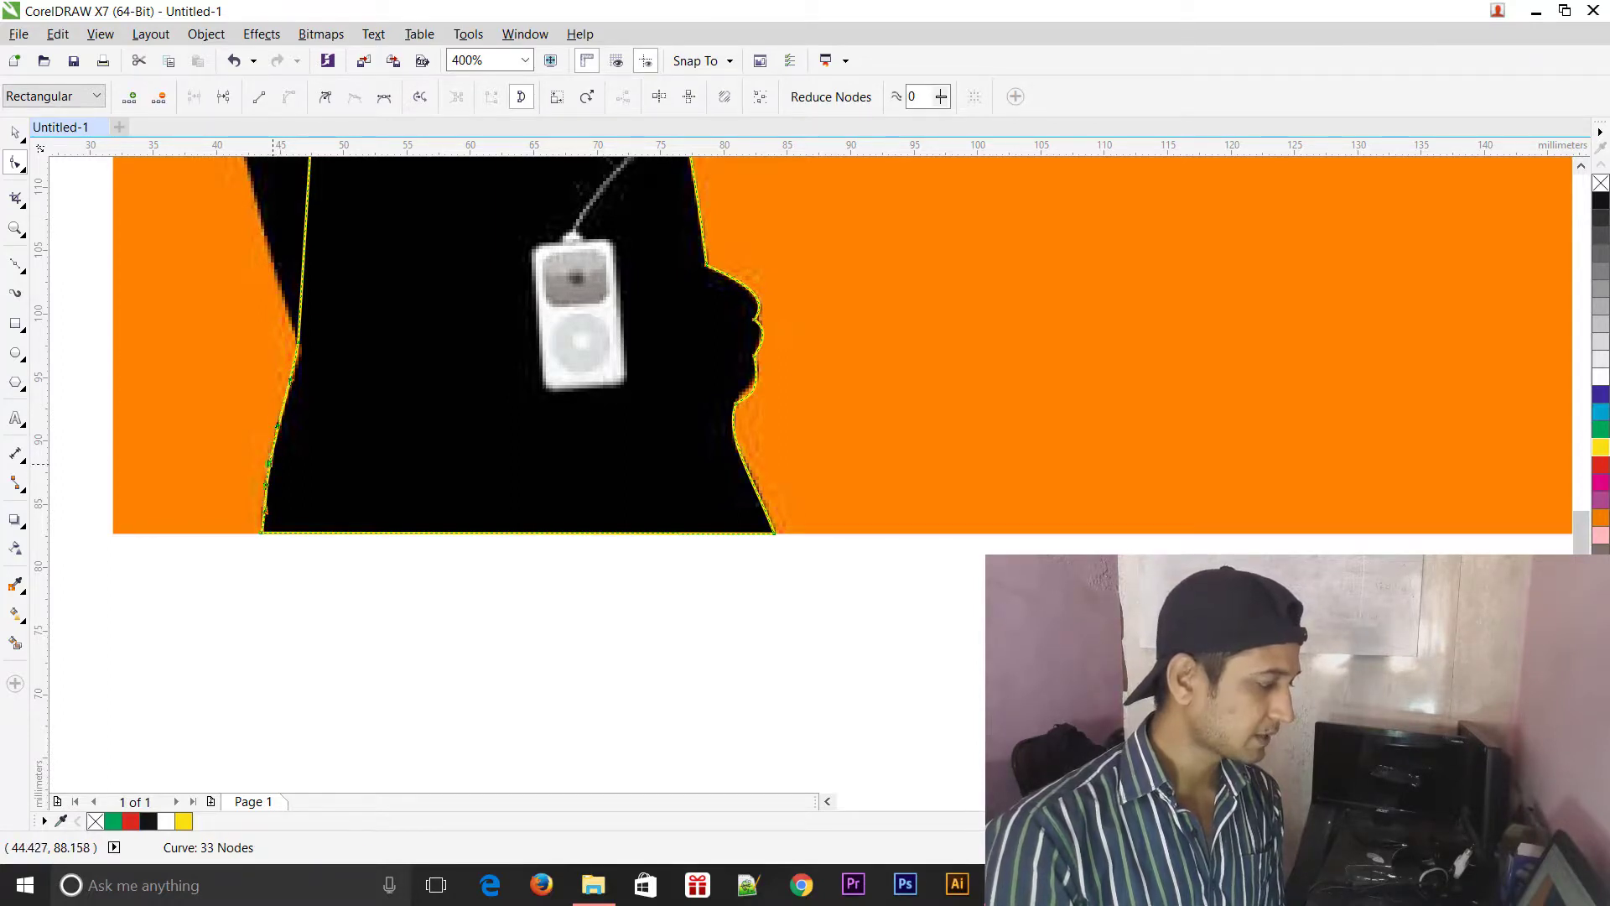
key("Delete")
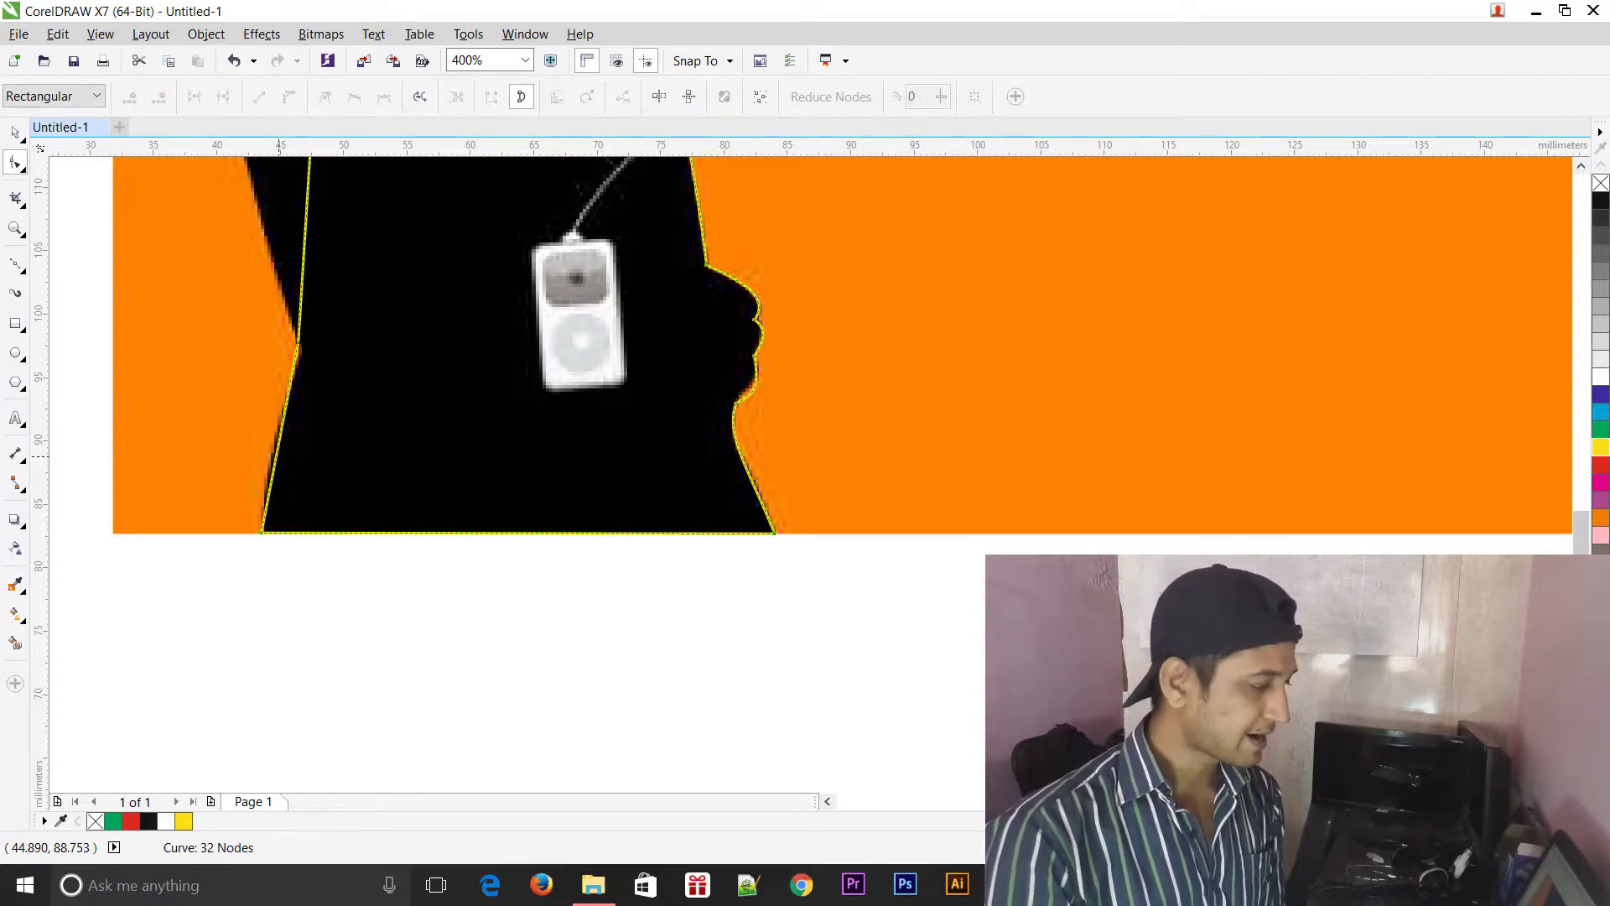
Bend the segment below the rear waist and curve the long back segment, adjusting its handles to match the silhouette.
left_click_drag(274, 459, 270, 459)
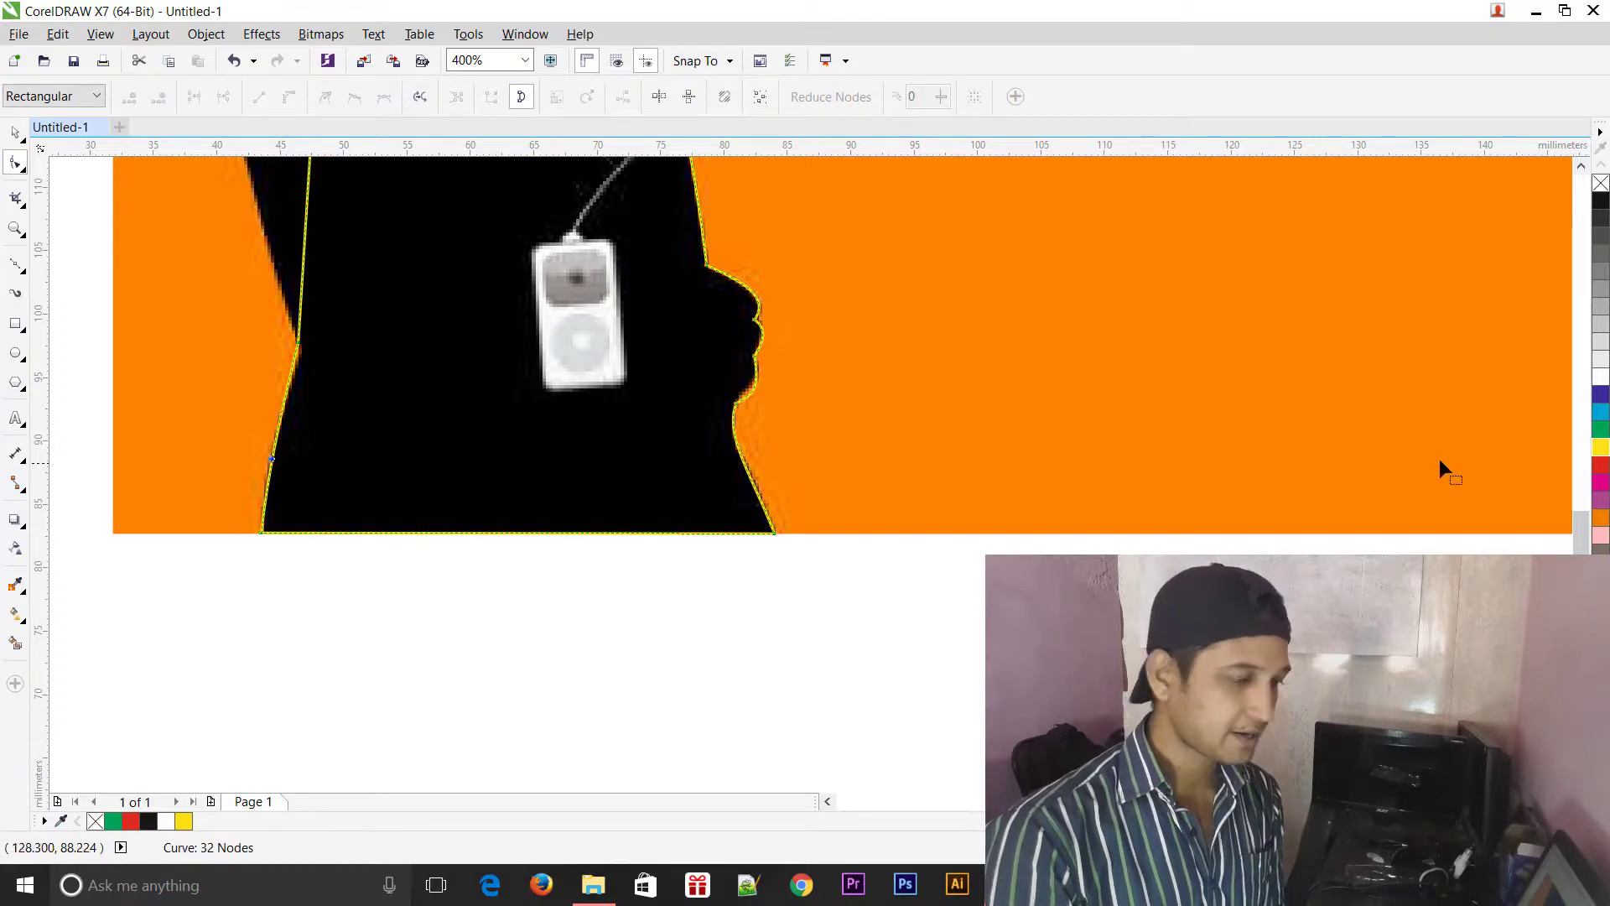
left_click_drag(1584, 545, 1584, 513)
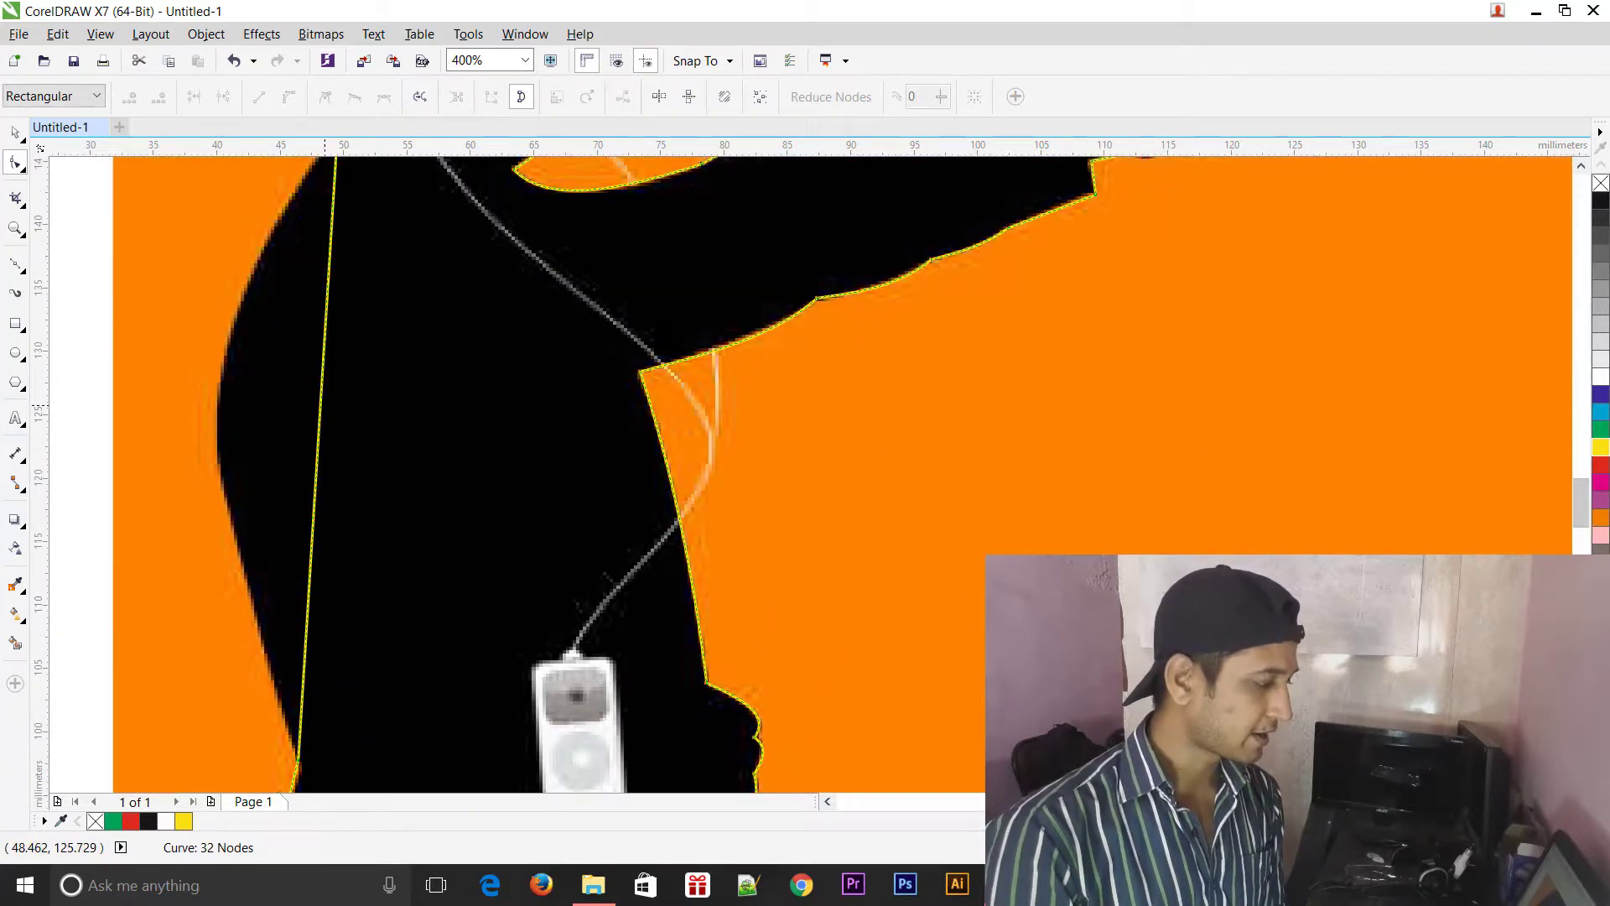
left_click_drag(319, 410, 216, 413)
left_click(221, 587)
left_click_drag(188, 551, 225, 536)
left_click_drag(174, 341, 145, 379)
left_click_drag(226, 537, 232, 537)
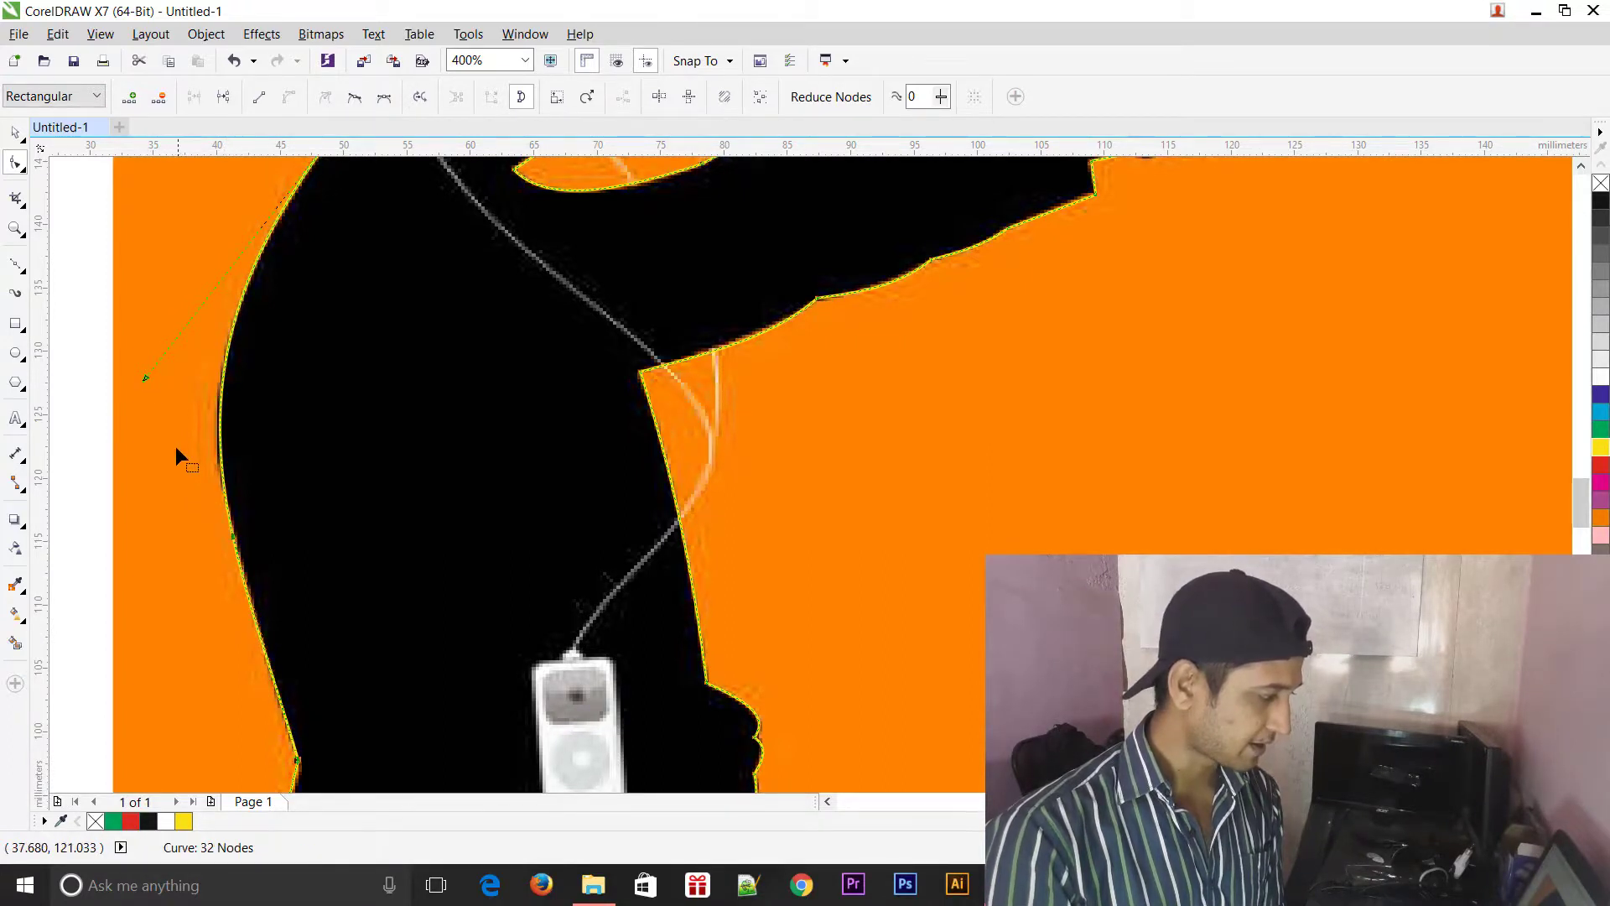
left_click_drag(140, 380, 136, 383)
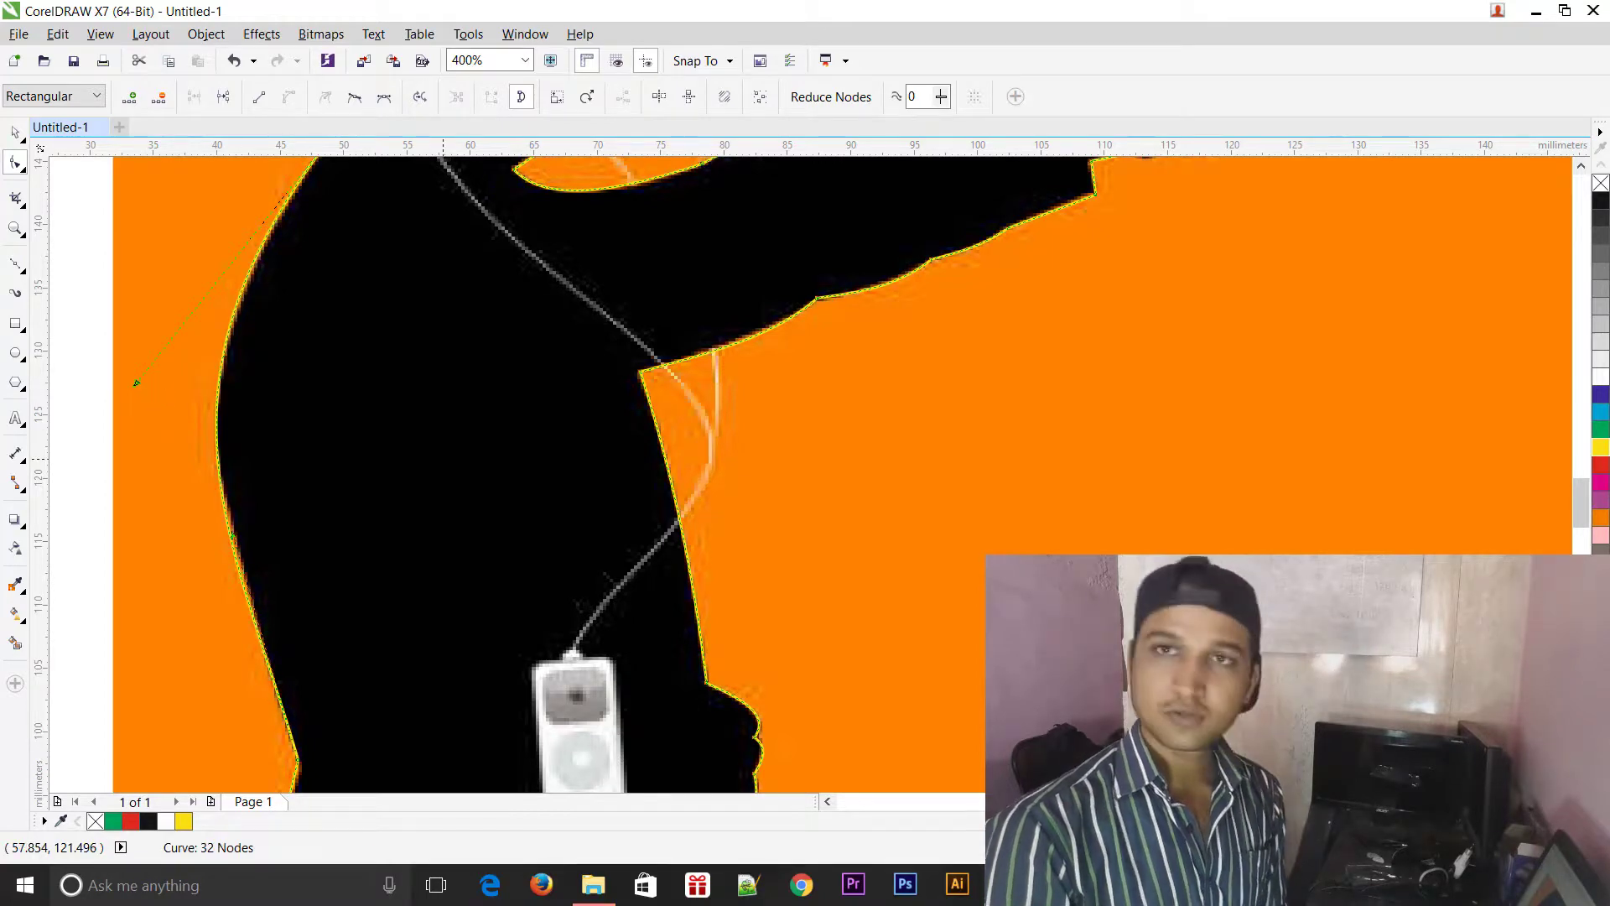
Curve the two segments at the nape of the neck to fit the silhouette.
left_click_drag(1583, 504, 1583, 467)
left_click(340, 592)
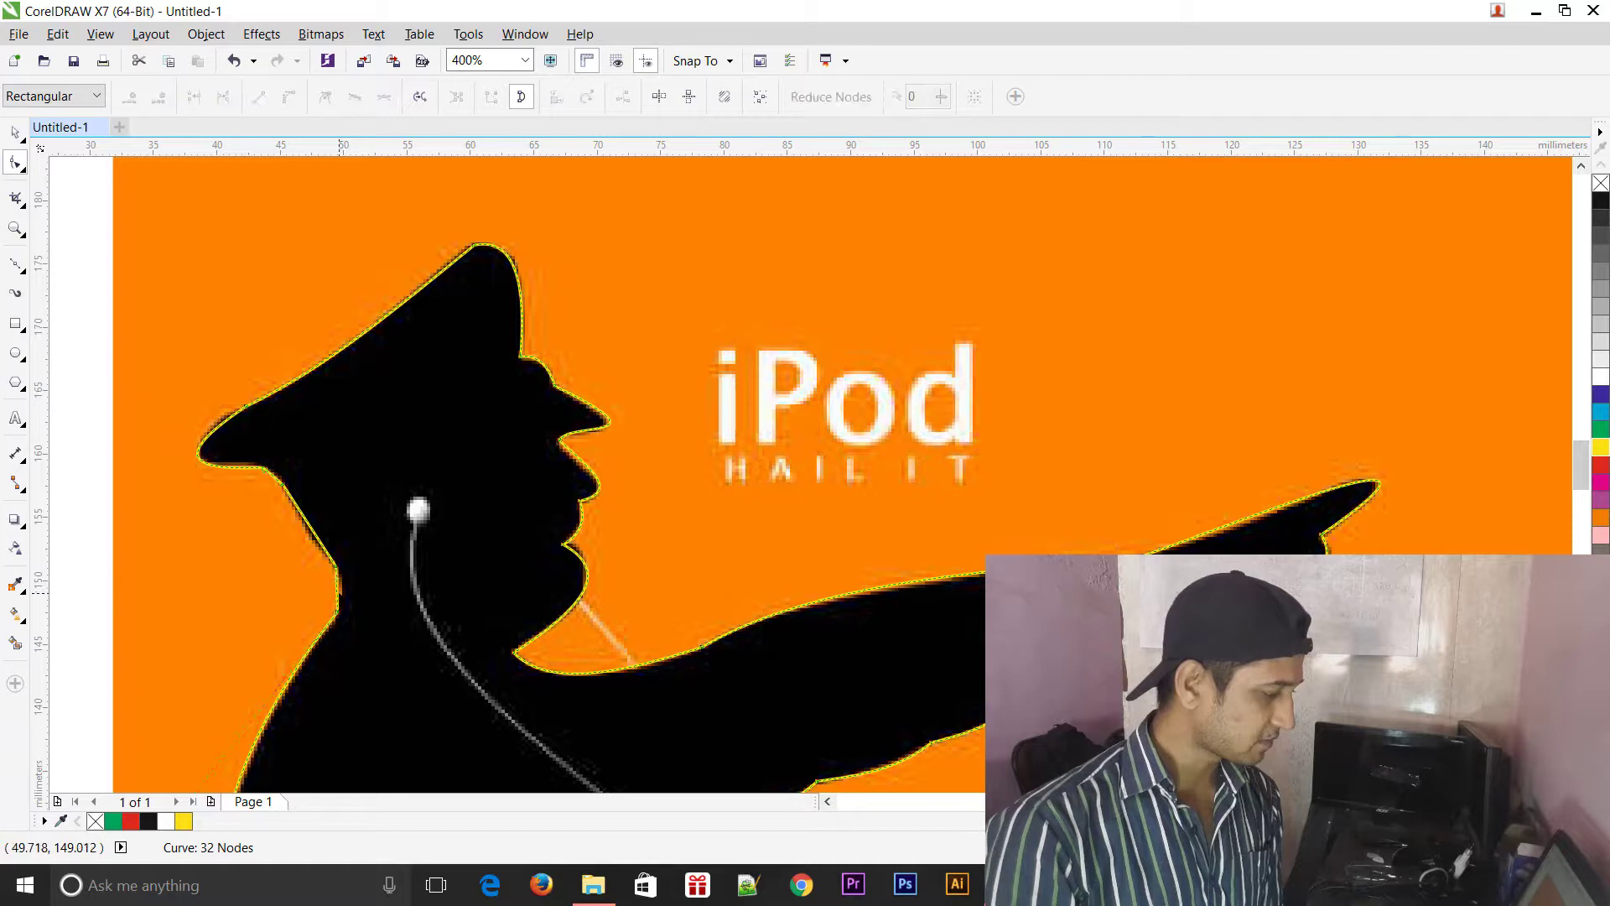
left_click_drag(339, 592, 310, 540)
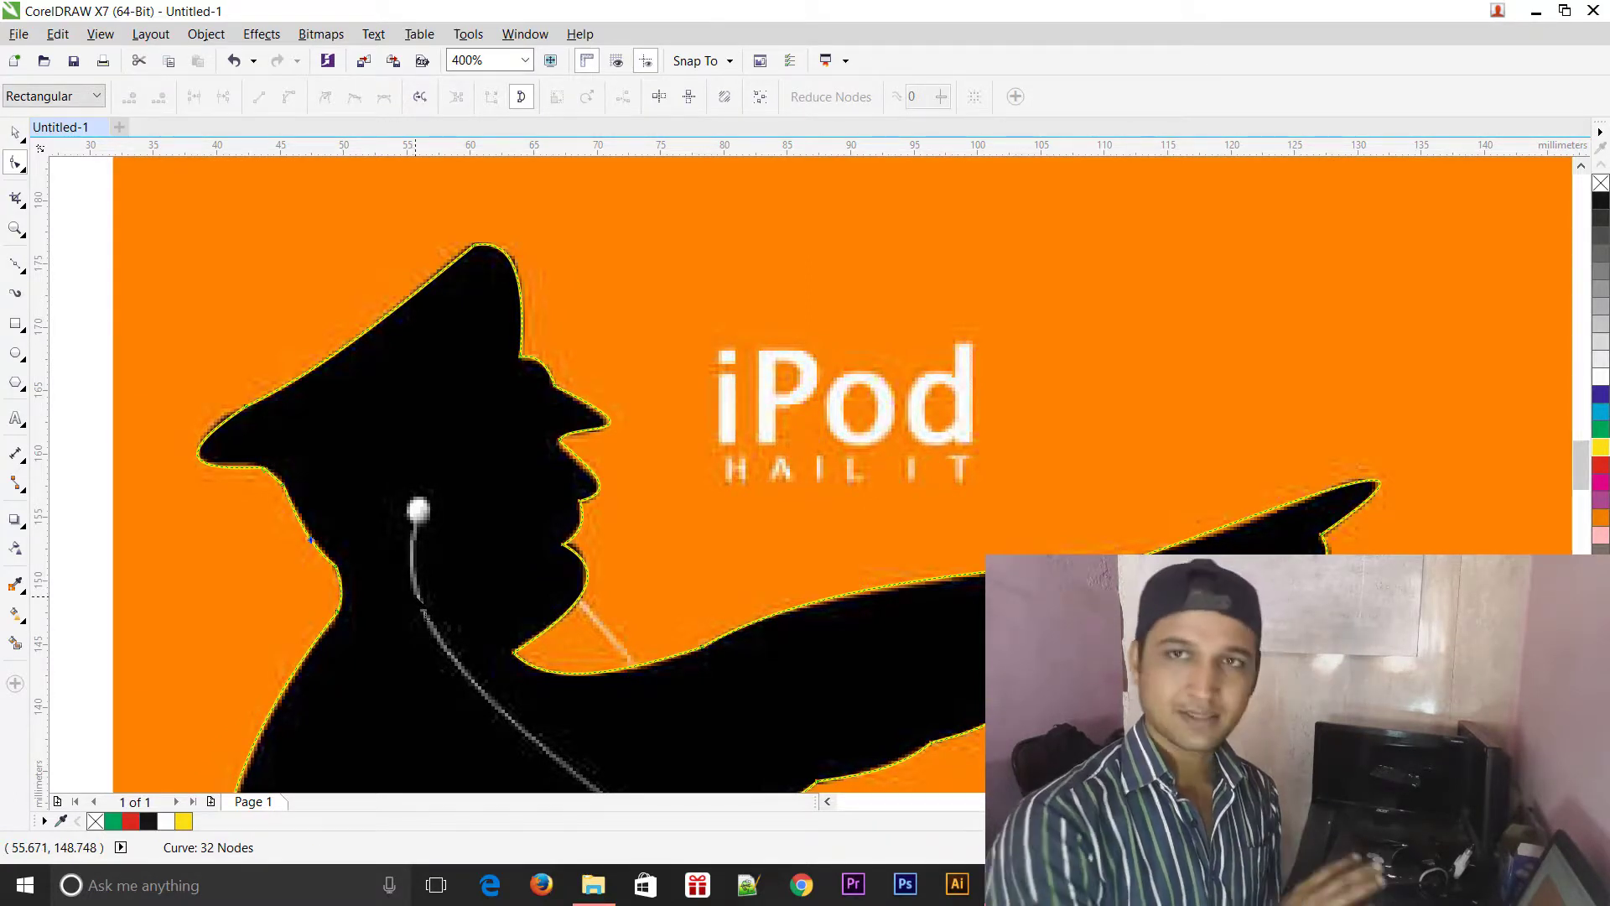
scroll(781, 433, "down", 3)
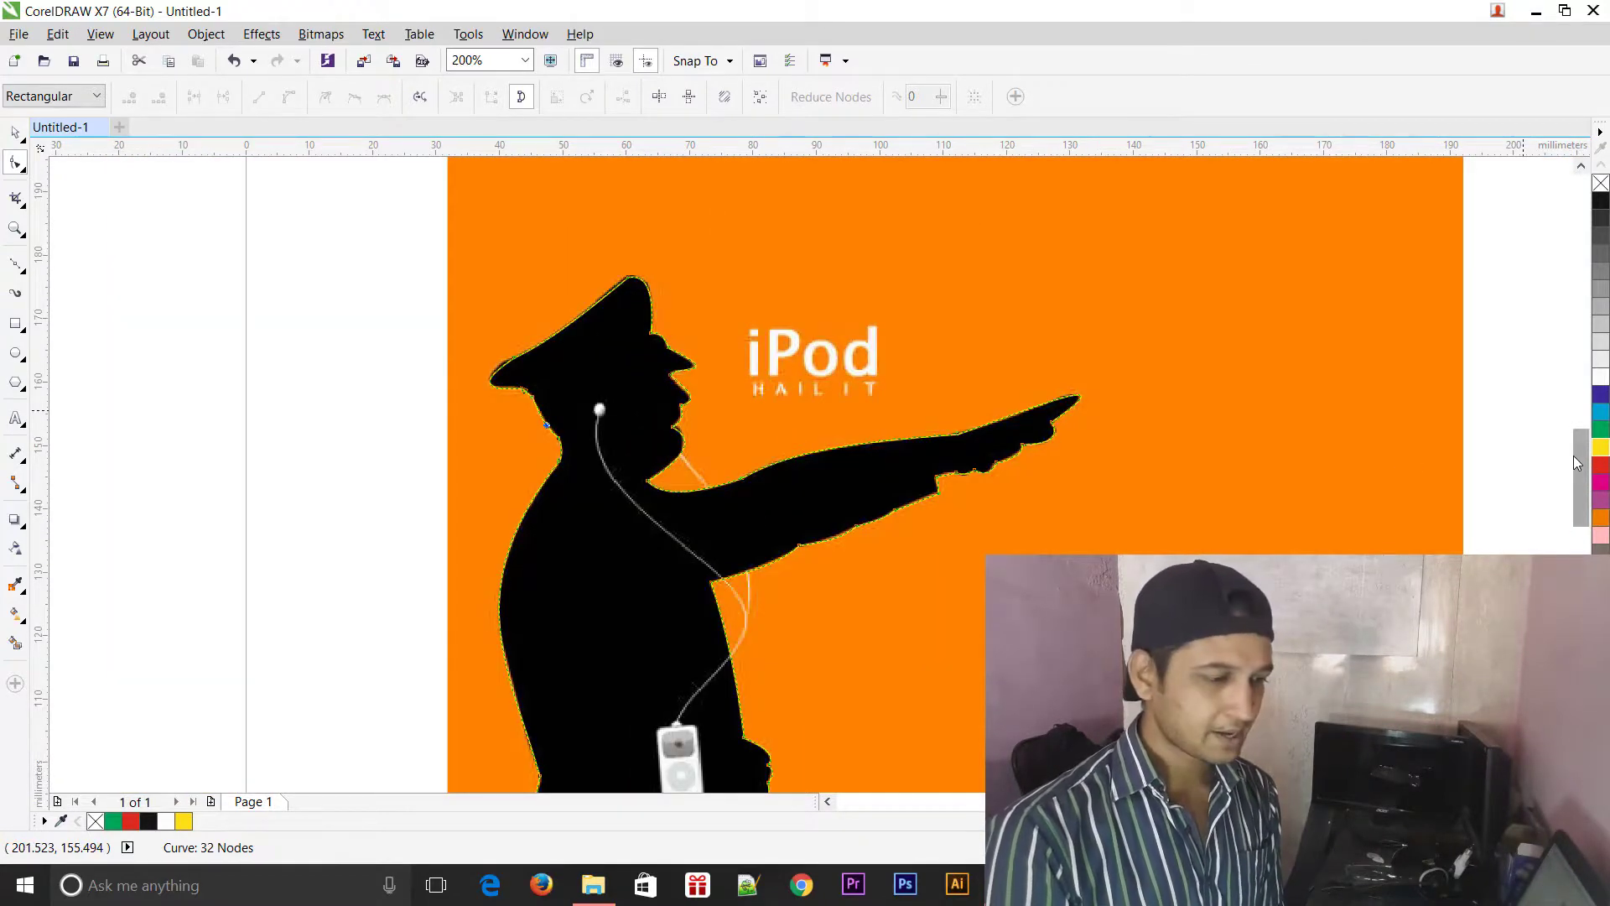
left_click_drag(1584, 467, 1585, 485)
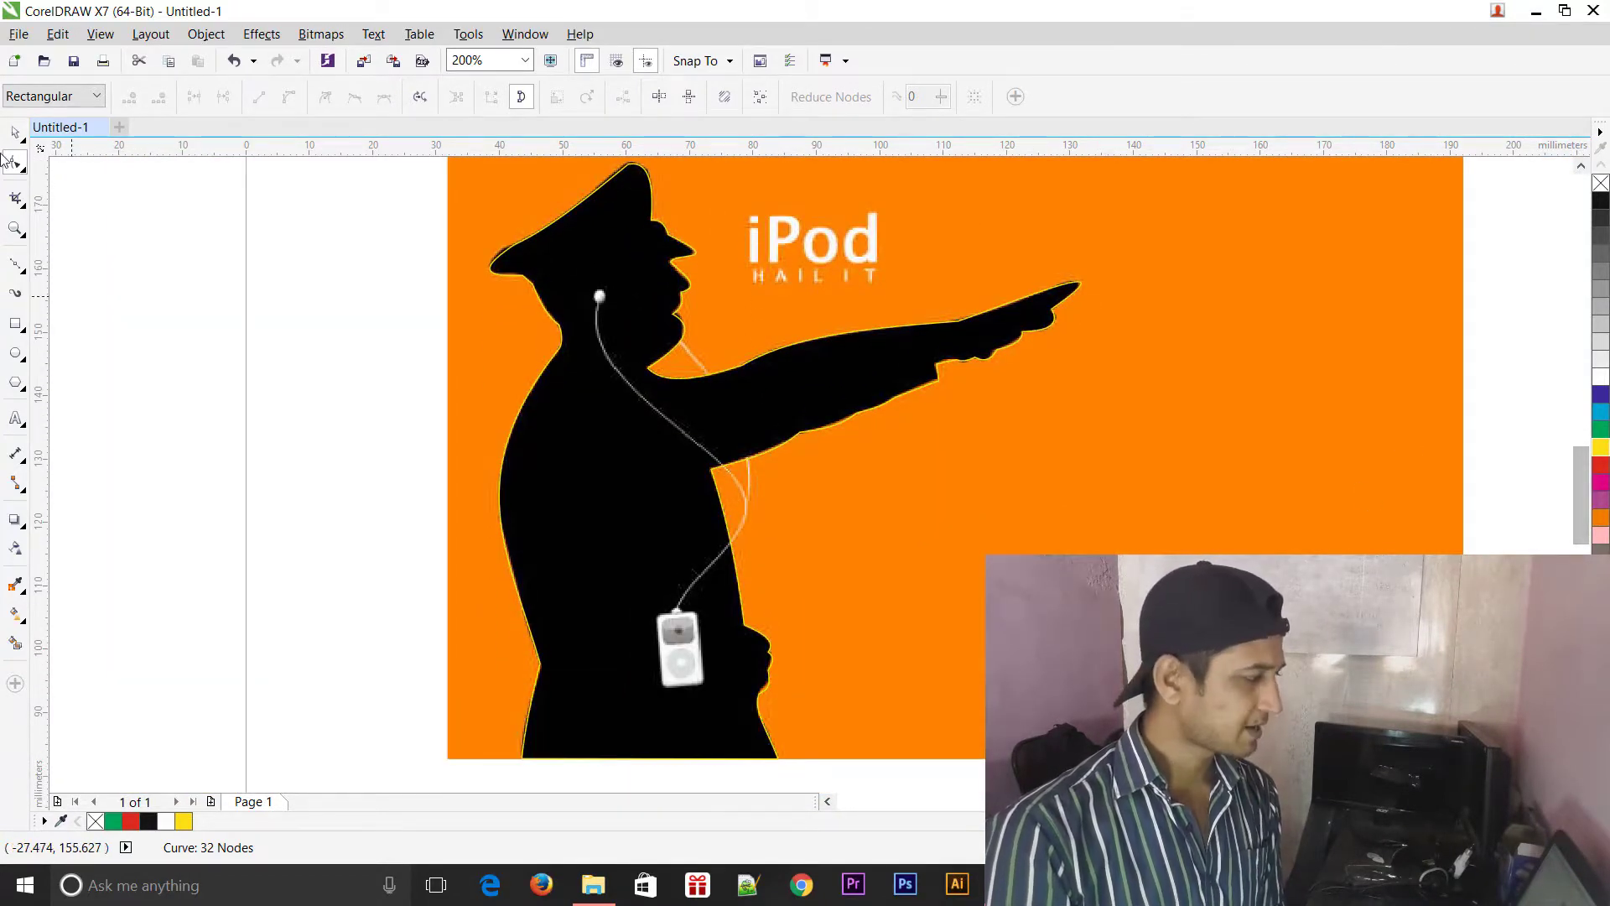
Fill the traced curve with yellow and shift it slightly off the picture's silhouette.
key("space")
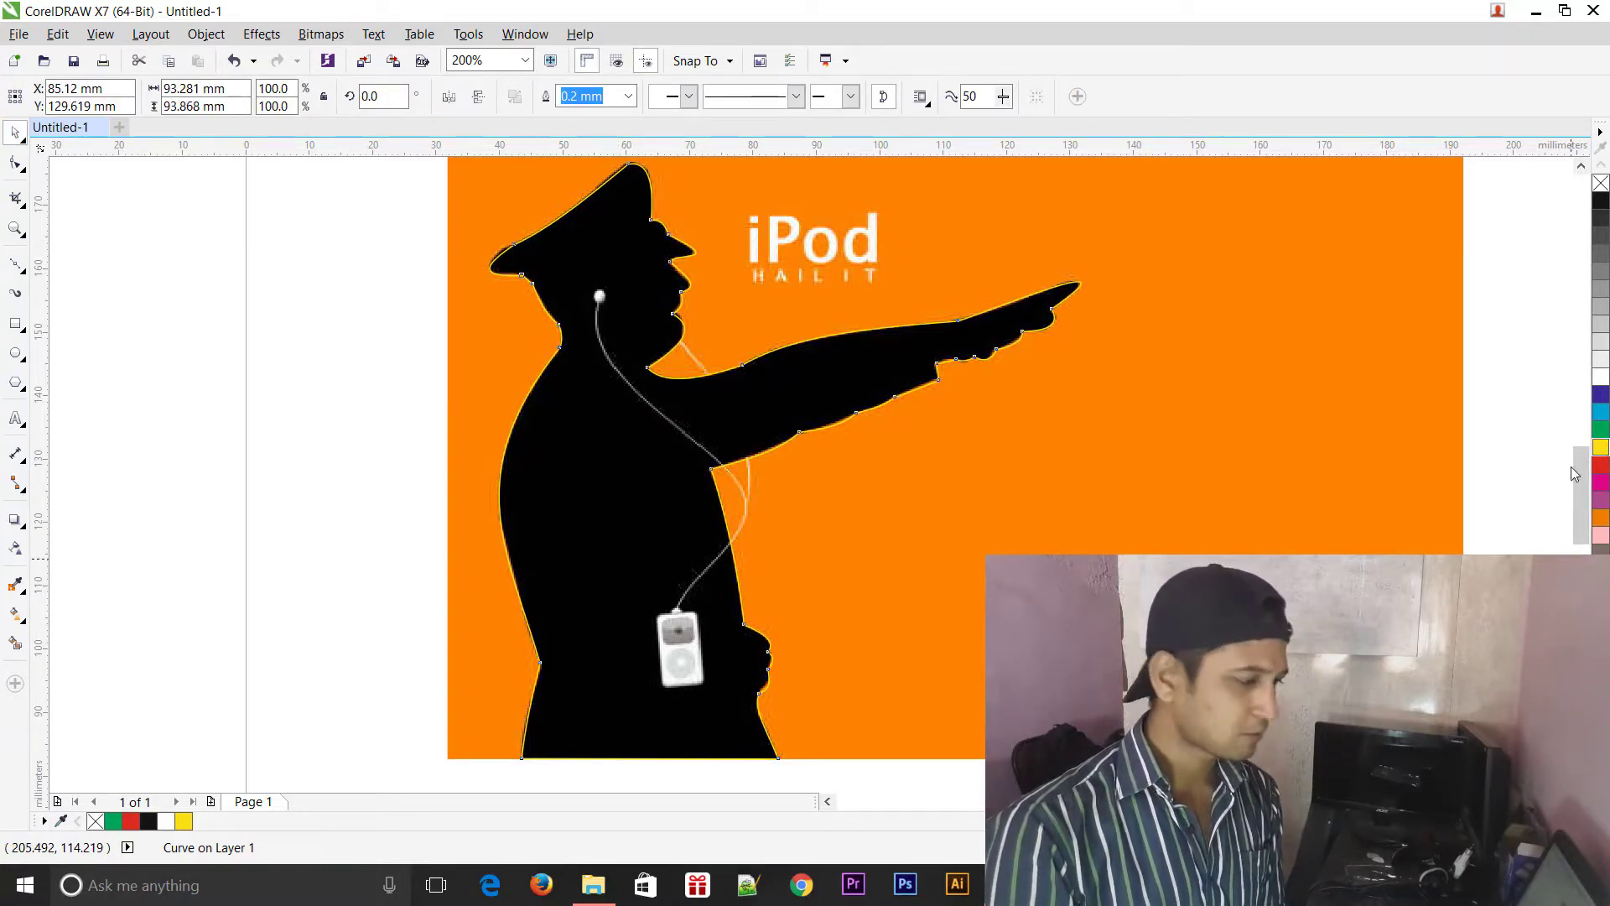
left_click(1605, 449)
left_click_drag(636, 470, 575, 557)
Delete the orange iPod picture behind the traced curve.
scroll(459, 473, "down", 2)
left_click(699, 505)
key("Delete")
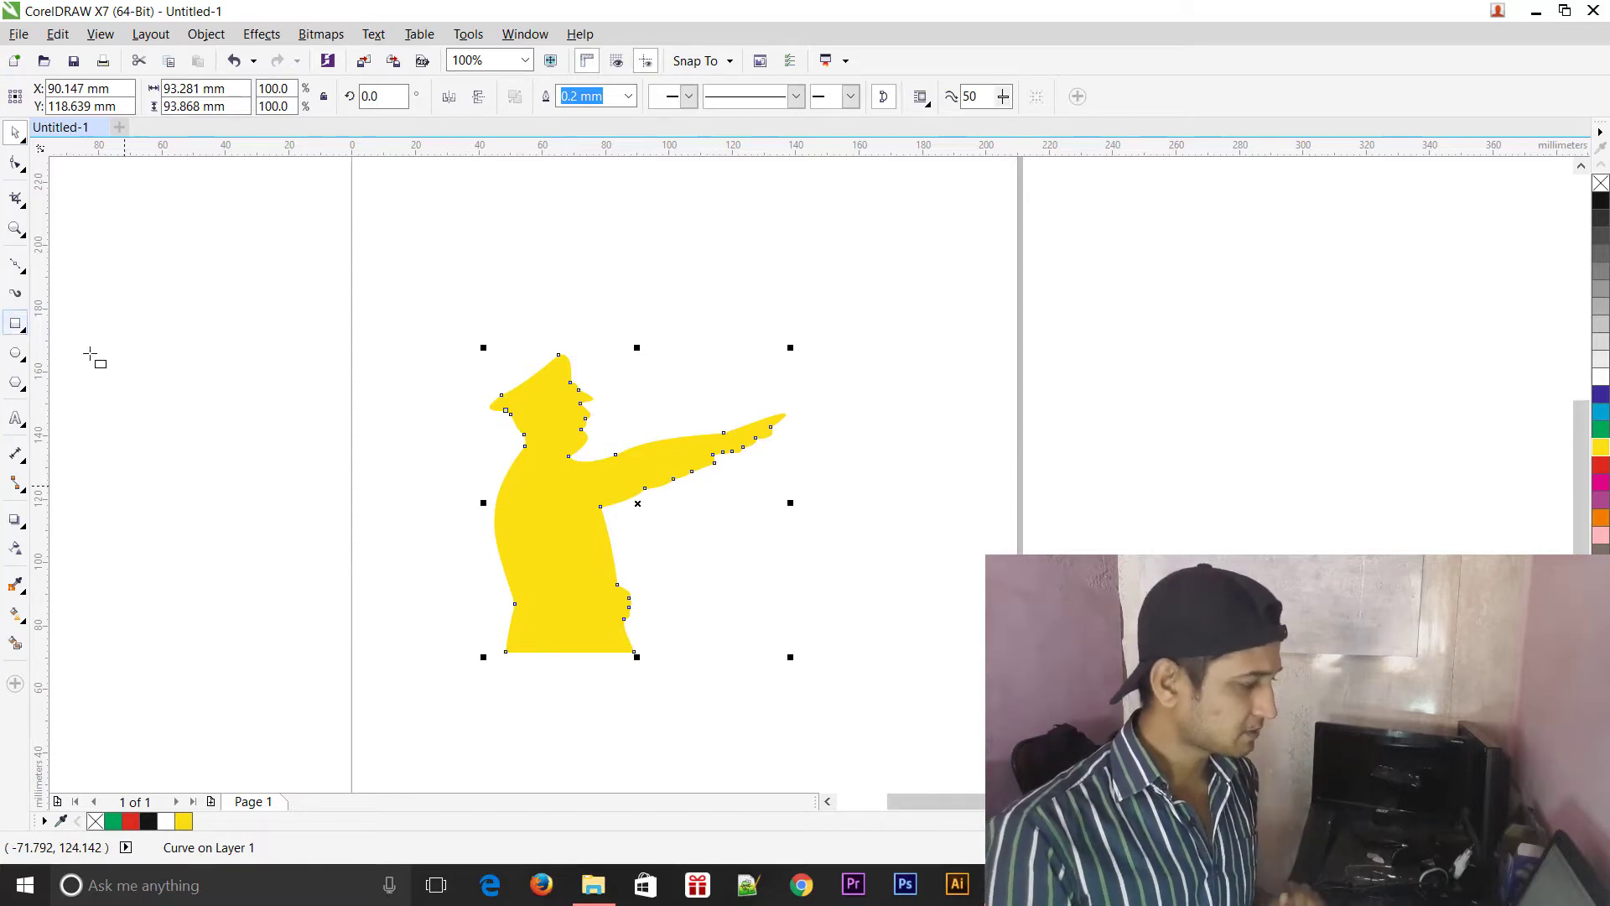
Draw a rectangle about 152 by 106 mm over the yellow silhouette and fill it with red.
left_click(16, 327)
left_click_drag(442, 316, 924, 654)
left_click(1601, 468)
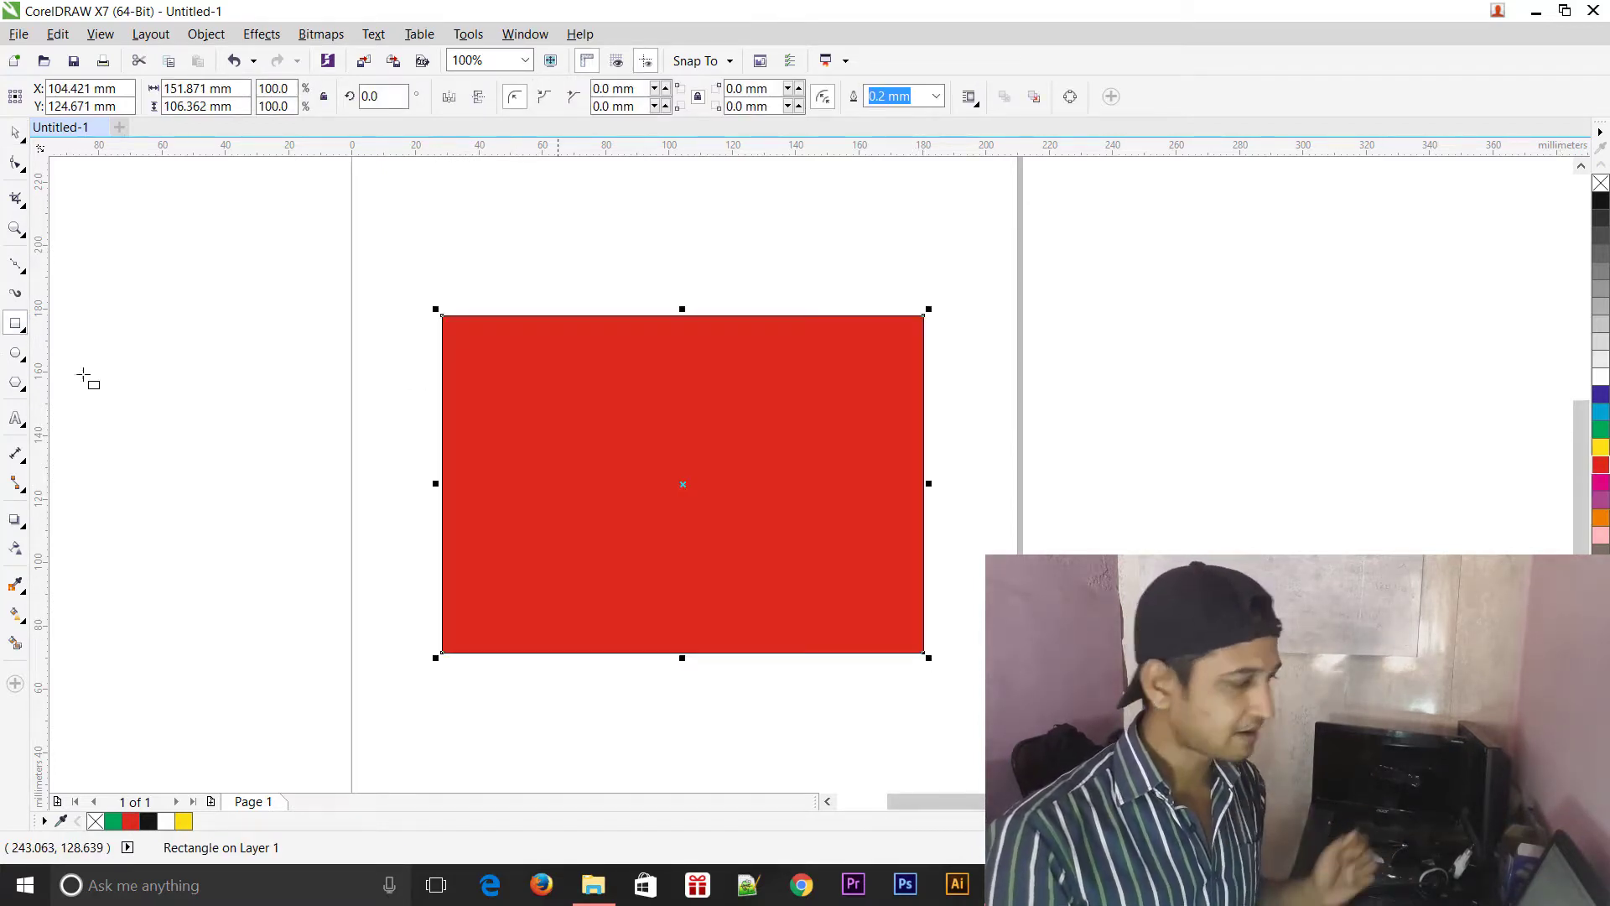
Move the red rectangle aside to uncover the yellow silhouette, and bring the silhouette to the front of the page.
key("space")
left_click_drag(703, 446, 859, 447)
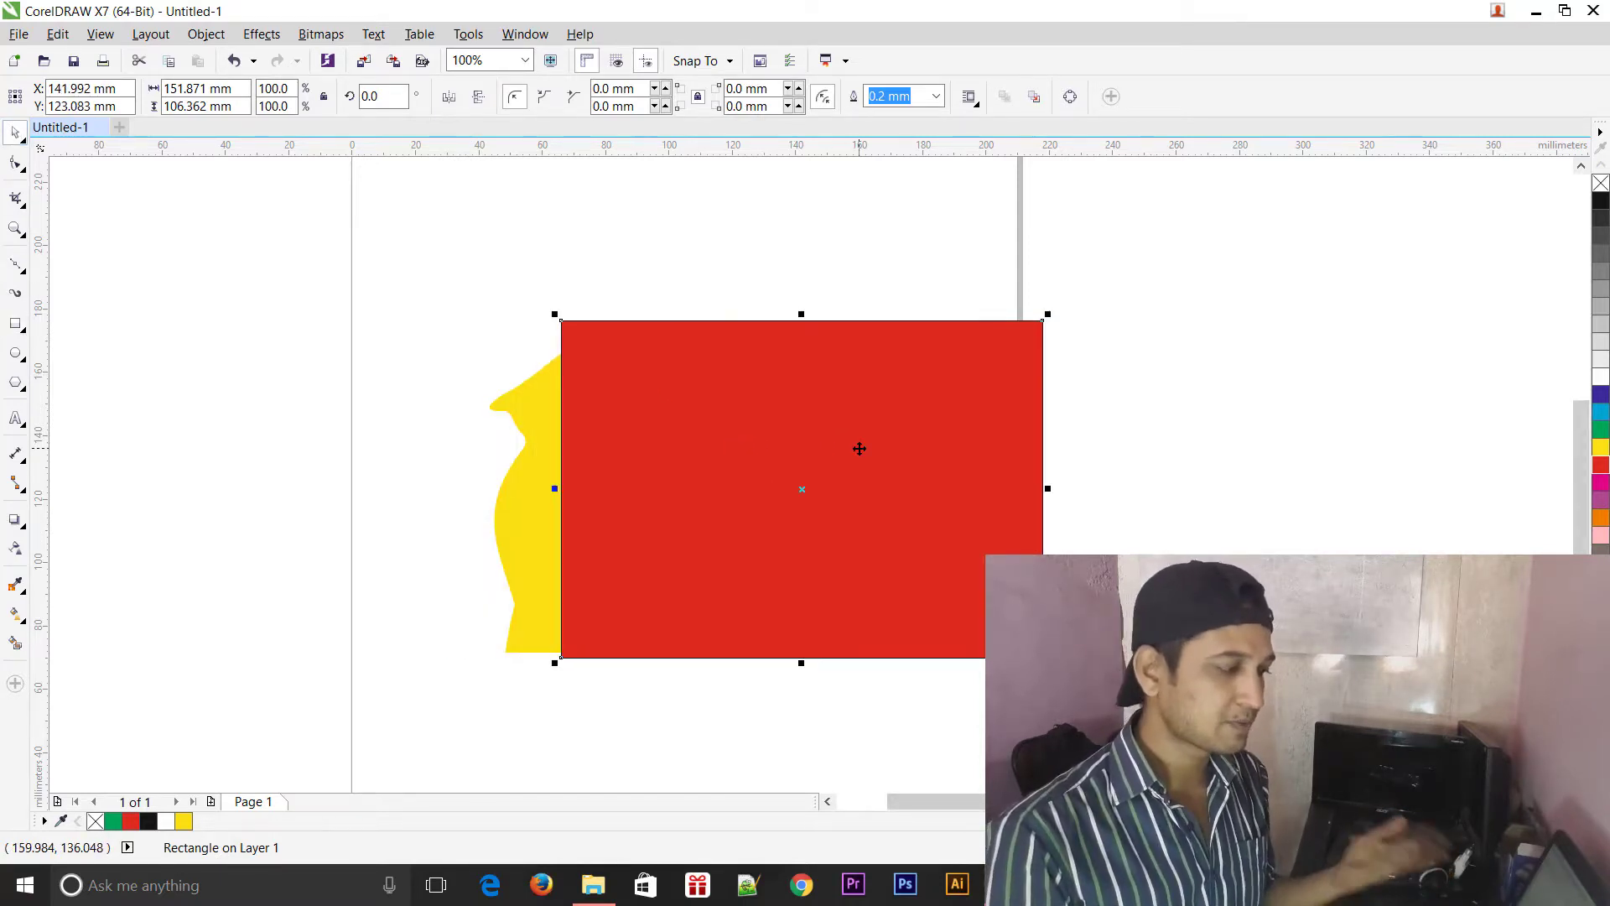
left_click(520, 503)
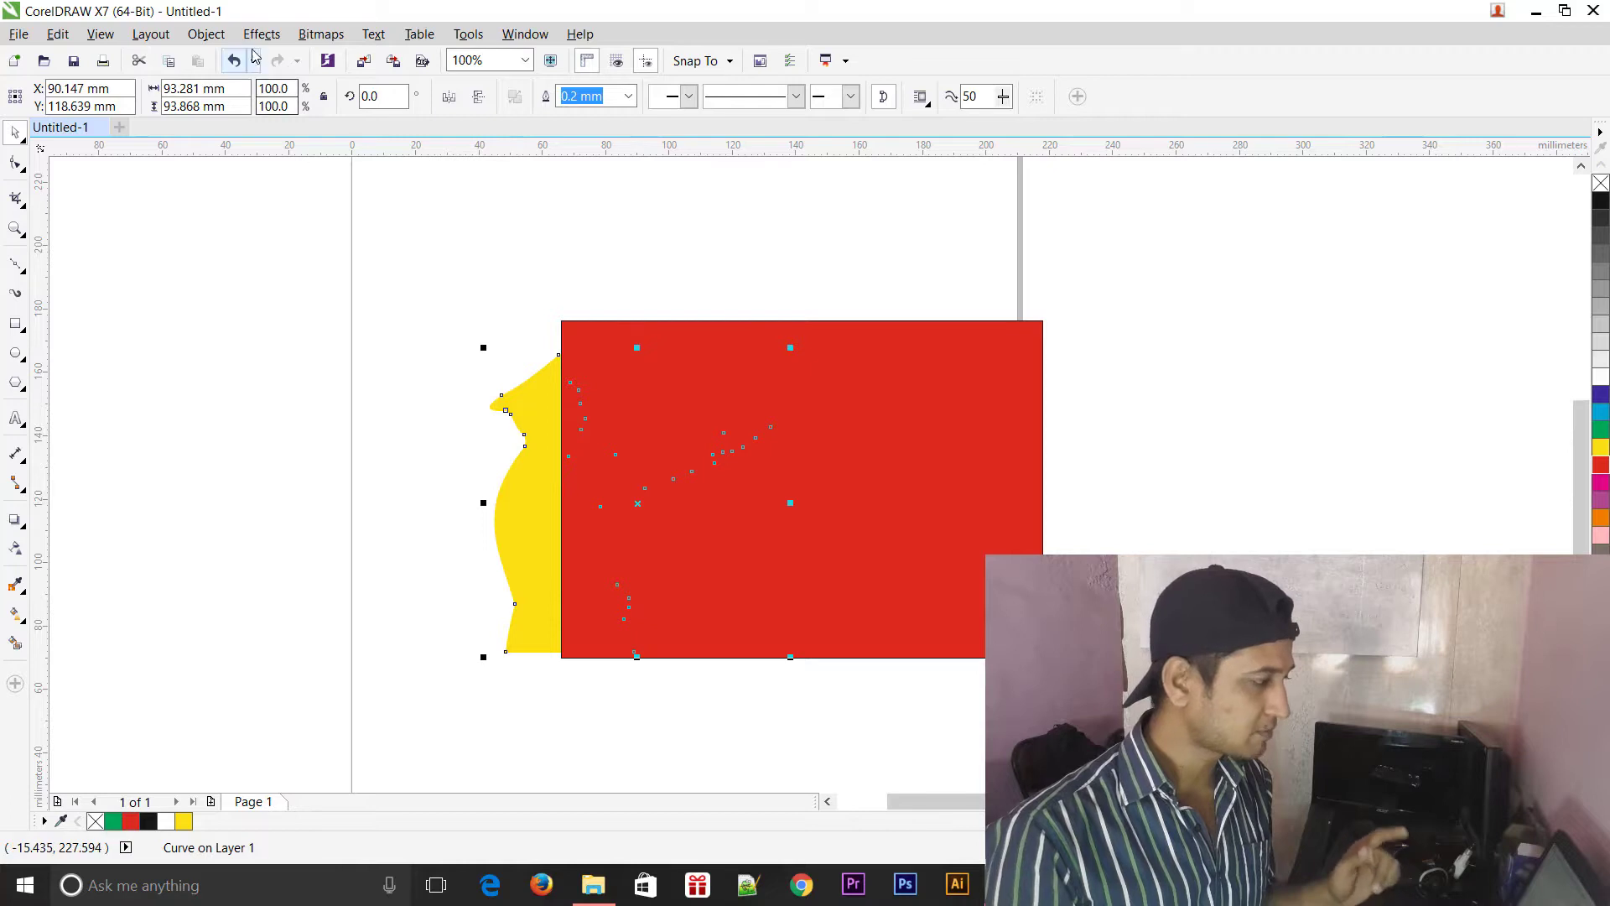
left_click(206, 33)
mouse_move(273, 281)
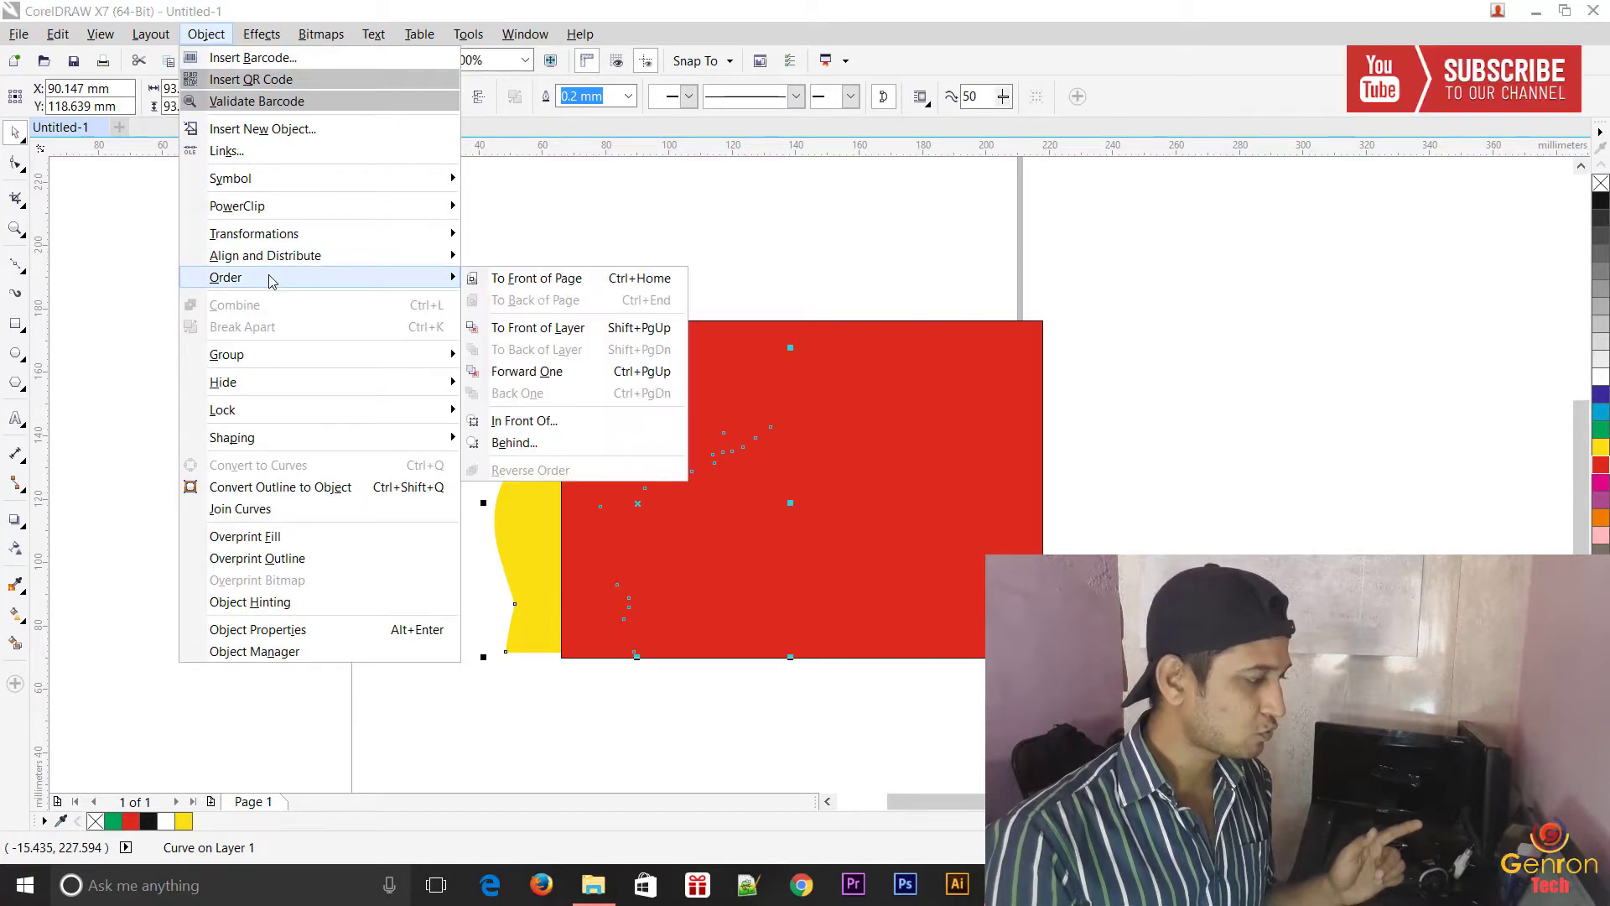
left_click(592, 287)
Place the yellow silhouette over the red rectangle, and shift both together back within the page.
left_click_drag(566, 513, 689, 518)
left_click(1194, 504)
left_click_drag(409, 235, 1120, 687)
left_click_drag(948, 589, 830, 585)
left_click(853, 585)
left_click(1454, 485)
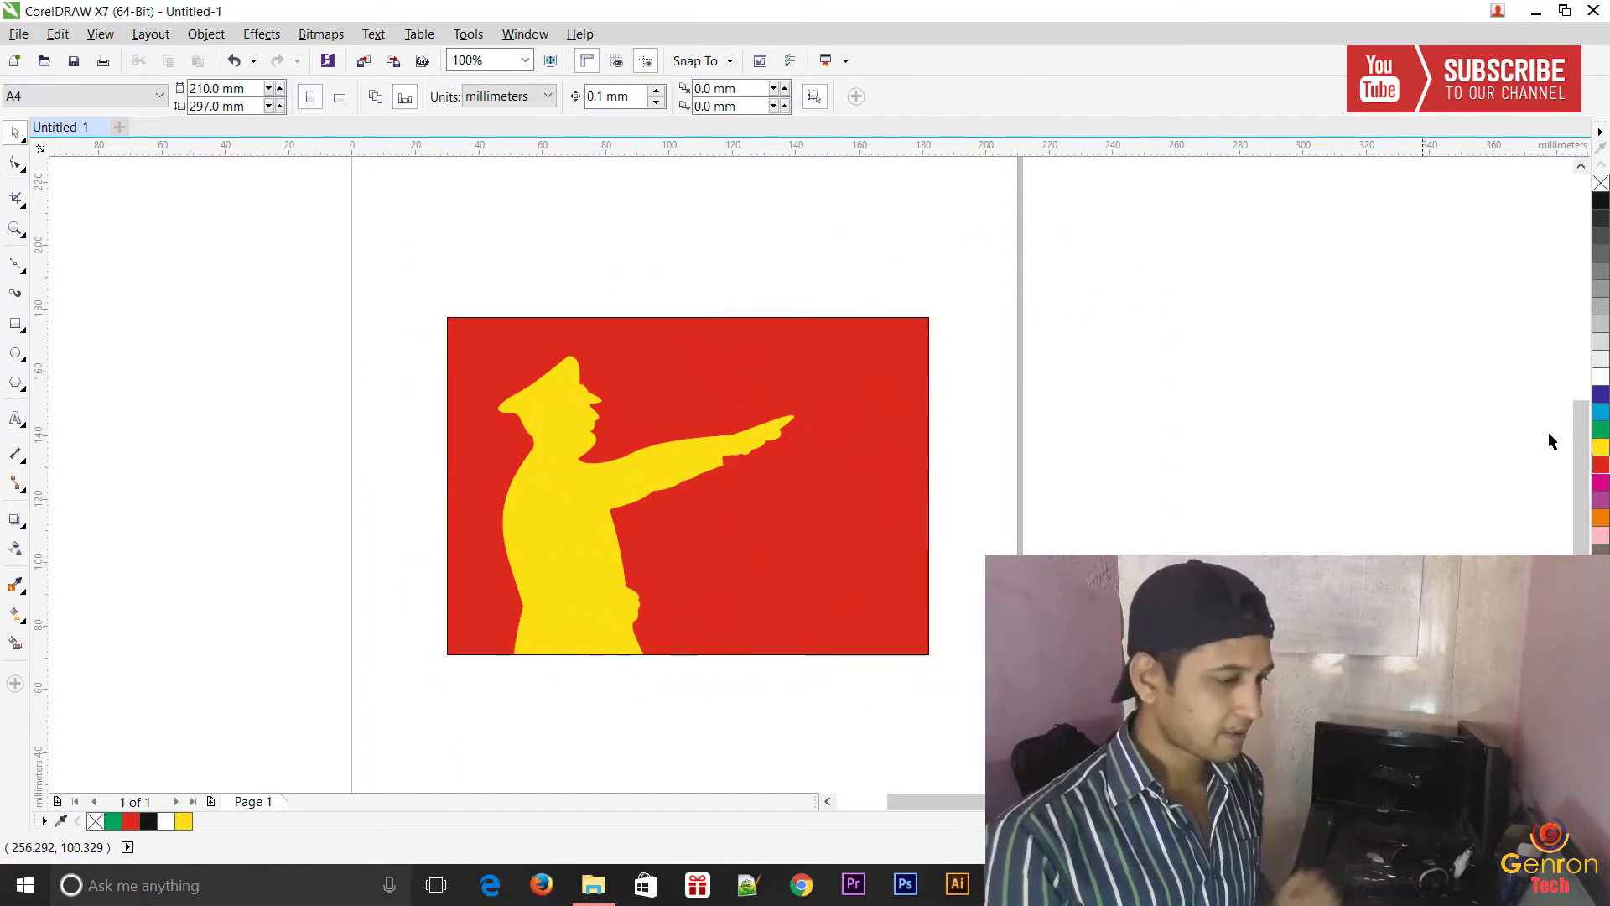
Resize the red rectangle to a portrait format of about 121 by 146 mm, extending below the silhouette.
scroll(822, 420, "down", 3)
left_click(823, 363)
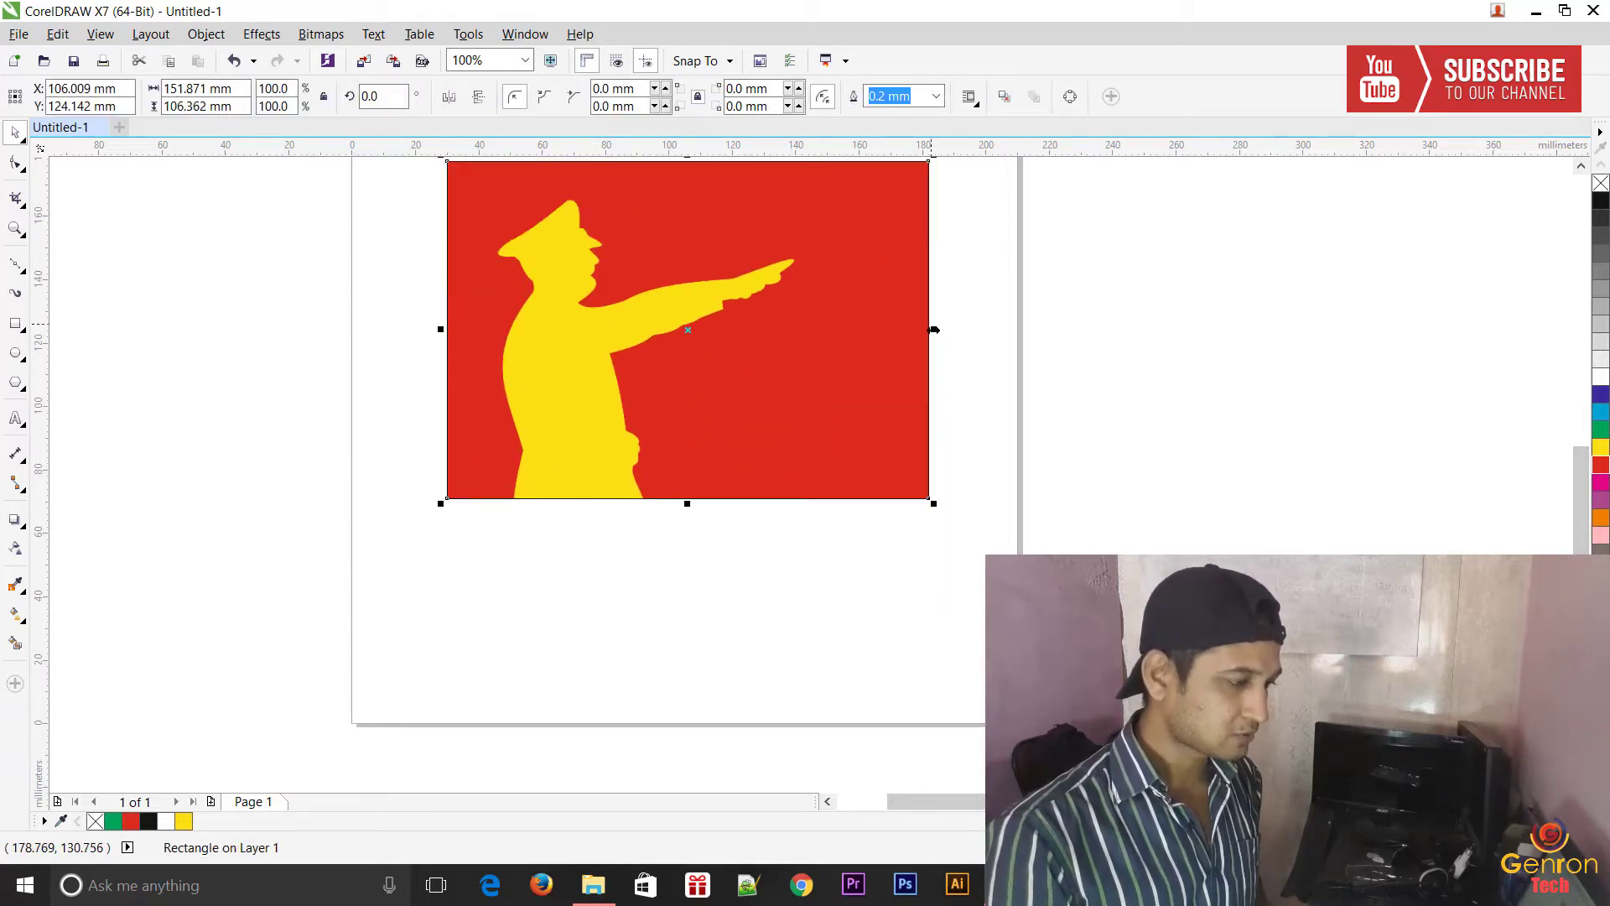
left_click_drag(936, 332, 834, 334)
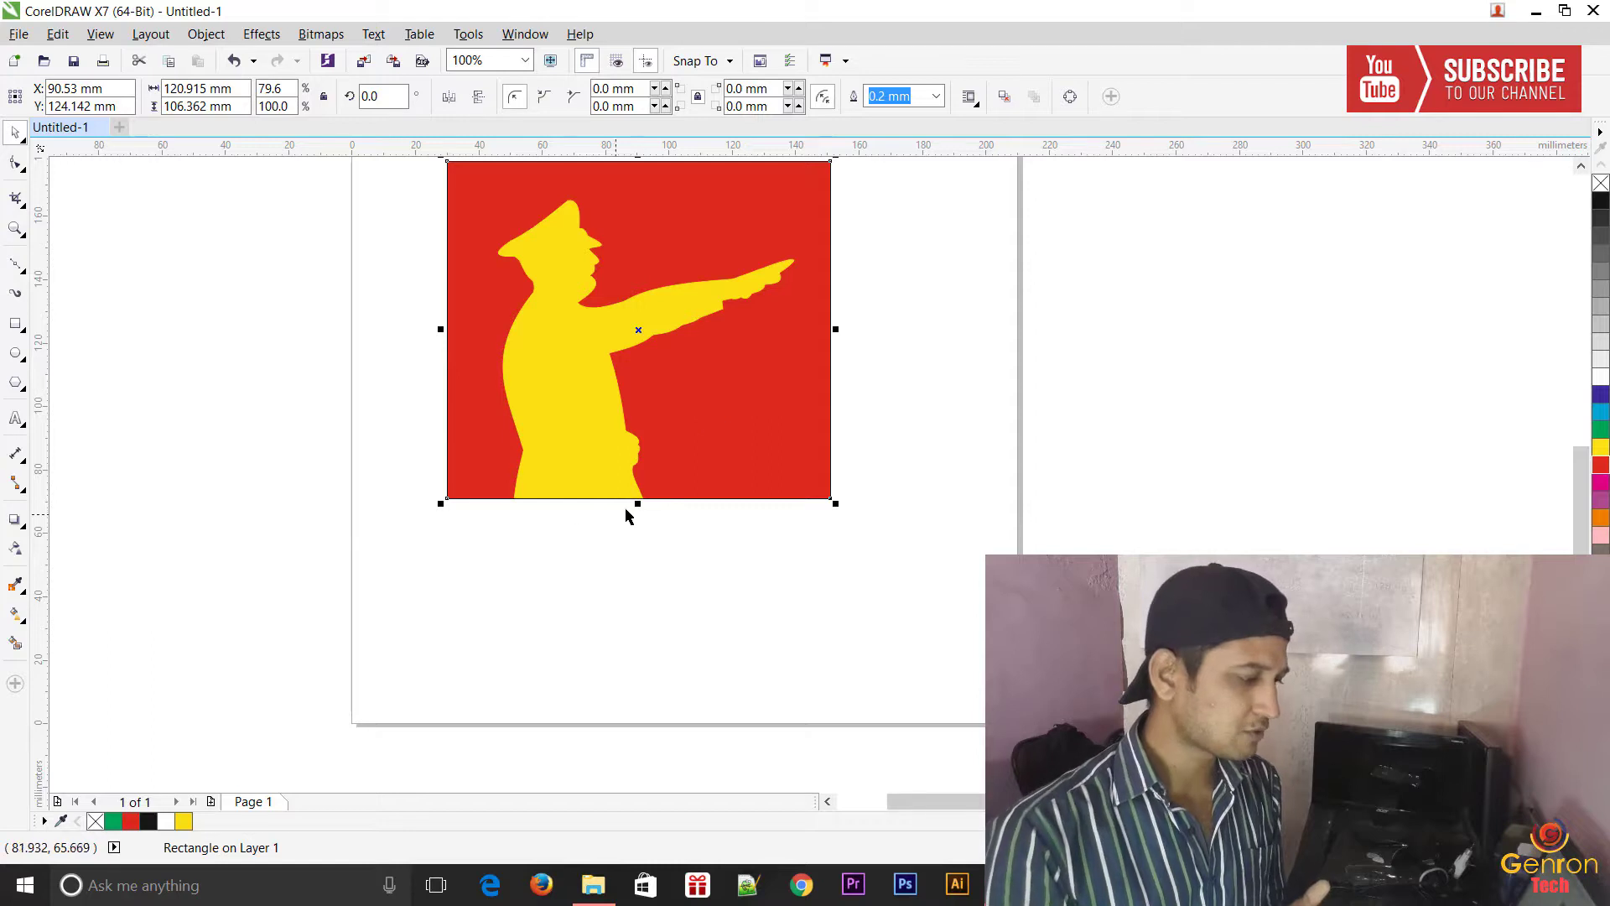
left_click_drag(638, 506, 636, 632)
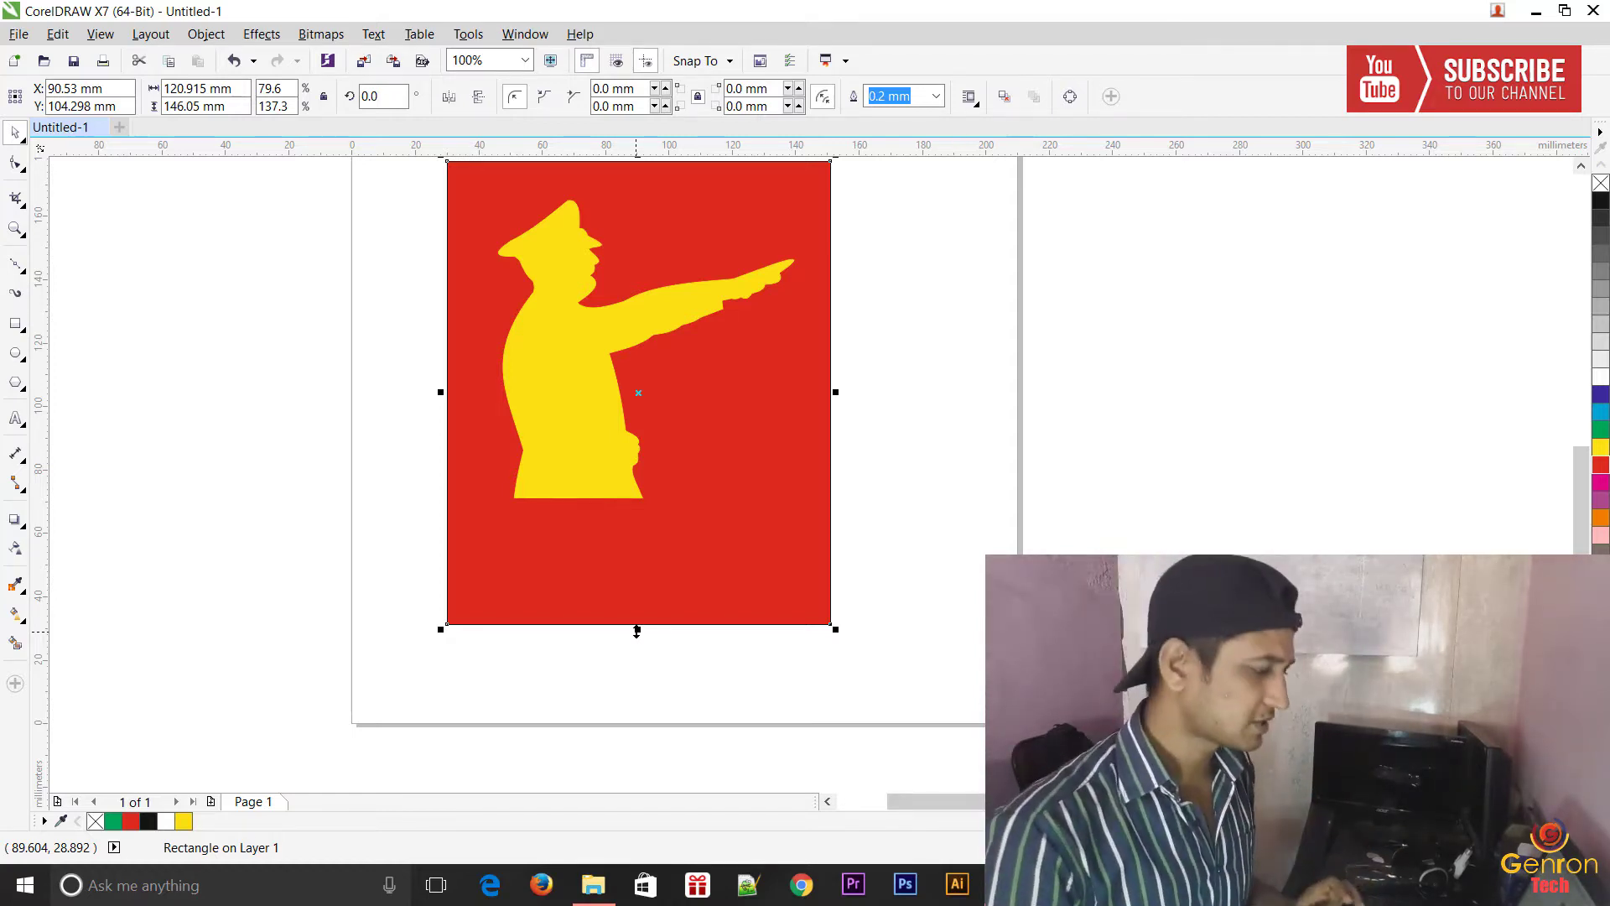
Add the artistic text "POLICE" beside the page and set its font to Impact.
left_click(21, 424)
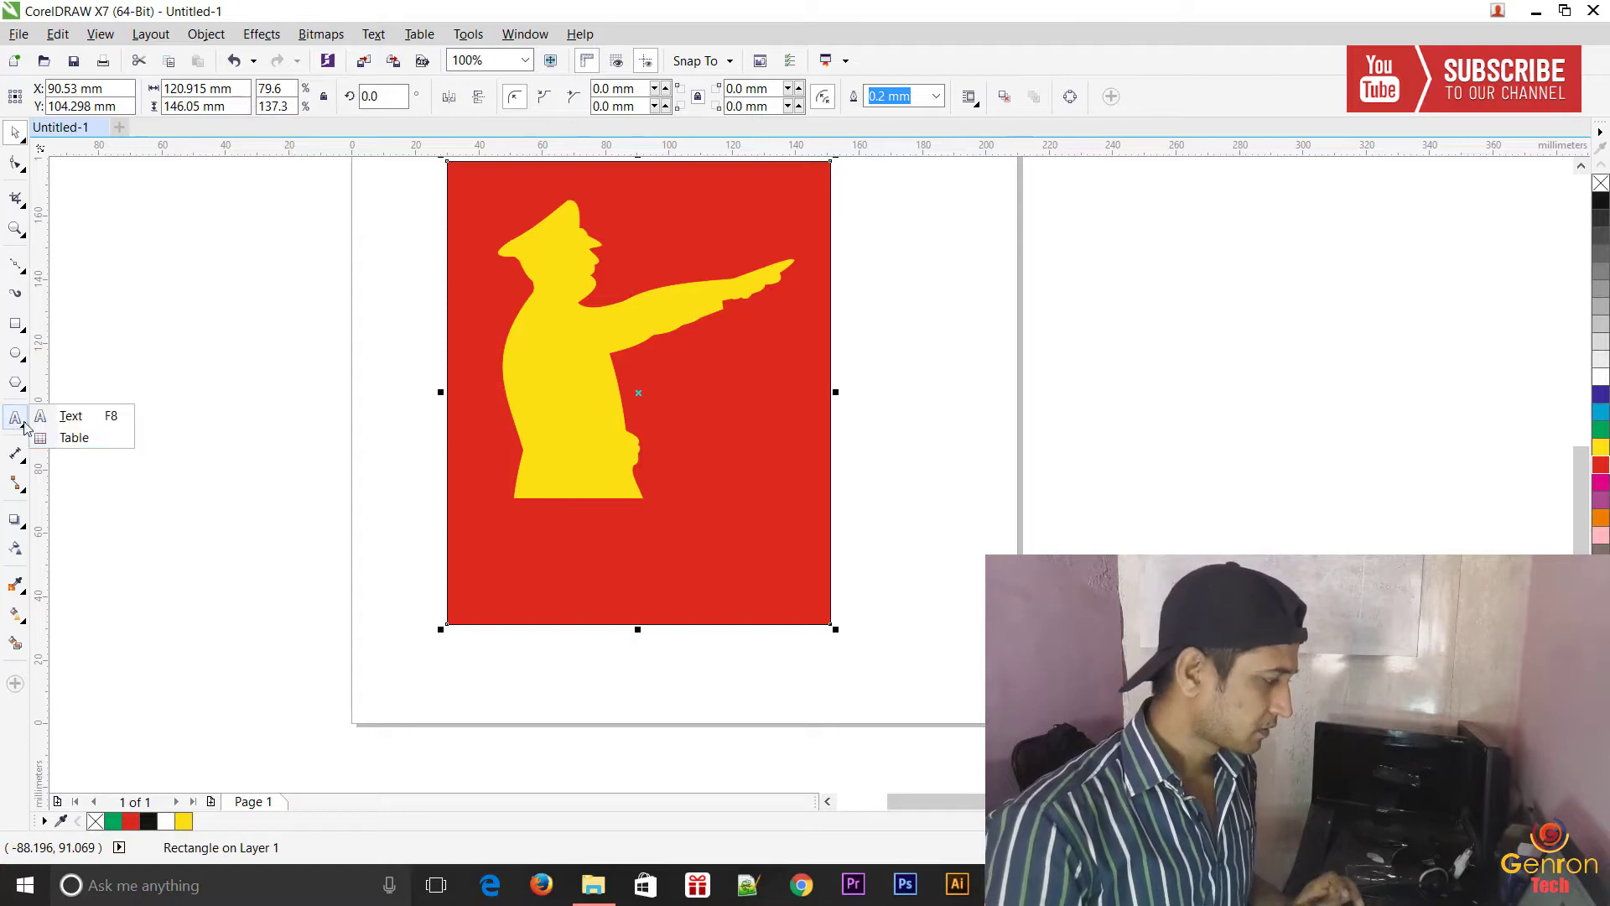
left_click(72, 418)
left_click(221, 485)
type("POLICE")
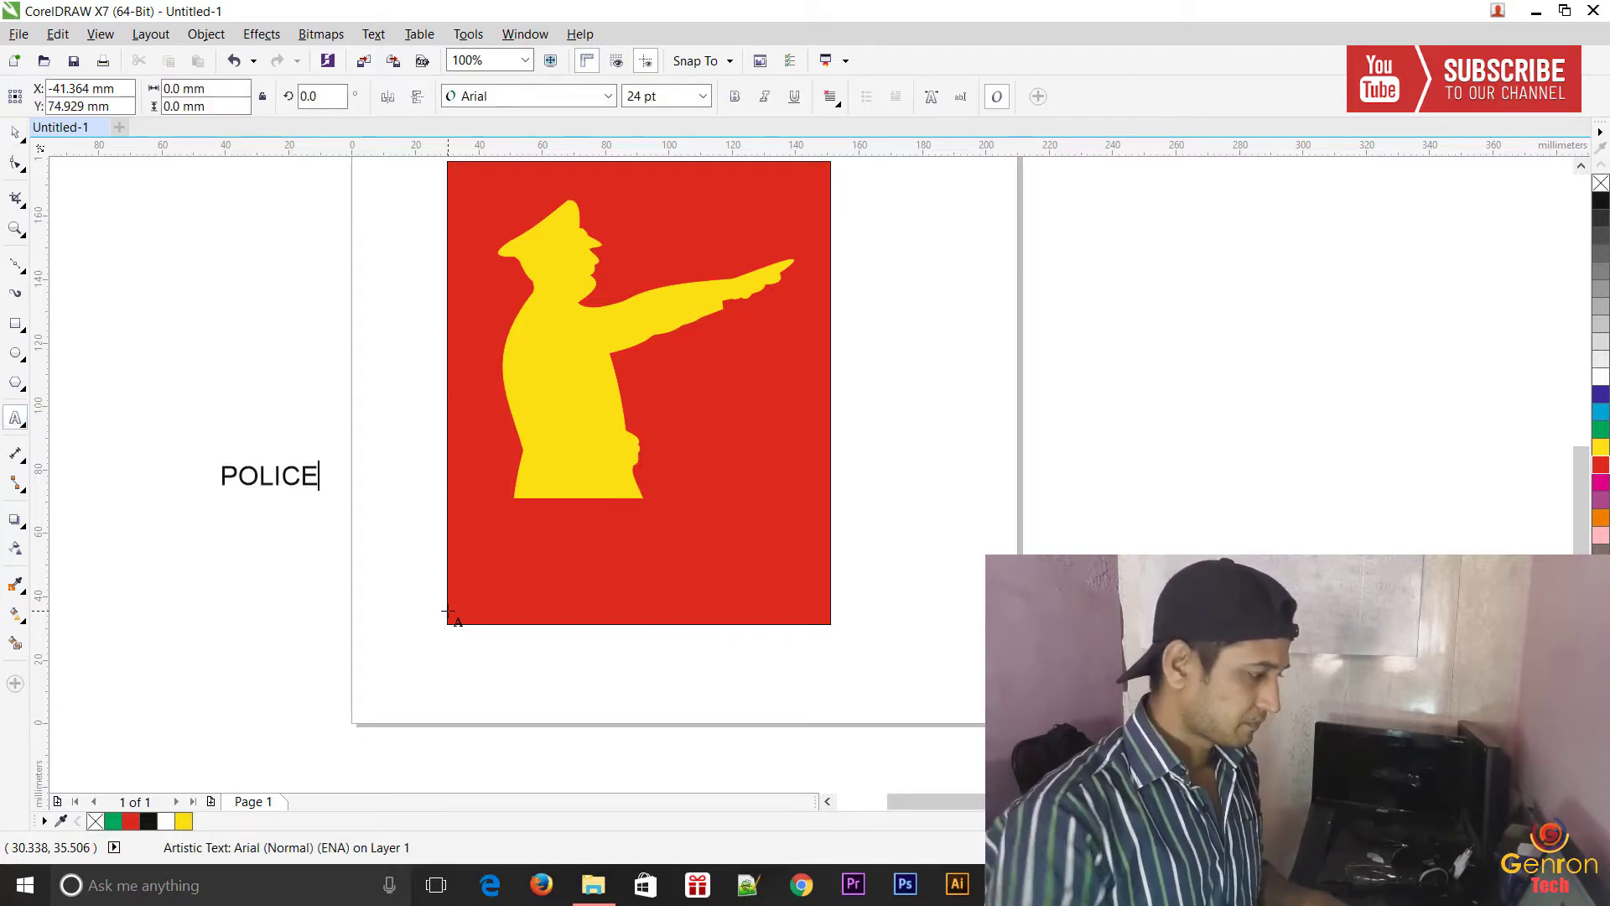
left_click(15, 135)
left_click(555, 100)
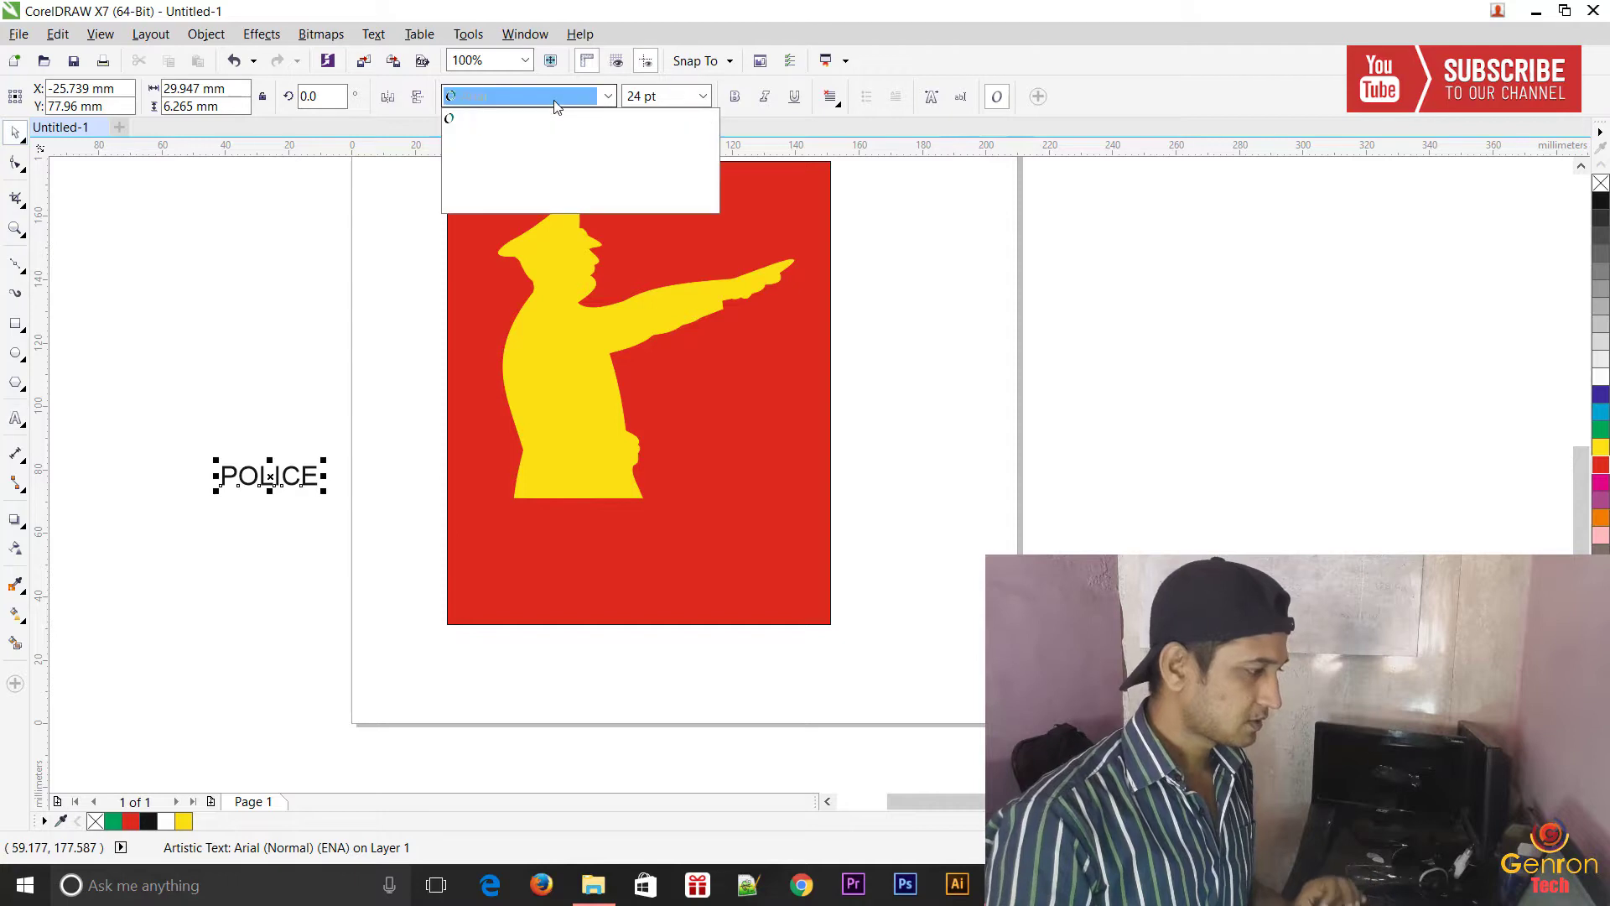
left_click(505, 161)
Enlarge the POLICE text to about 106 by 33 mm beneath the silhouette and fill it with yellow.
left_click_drag(320, 491, 701, 587)
left_click(1601, 446)
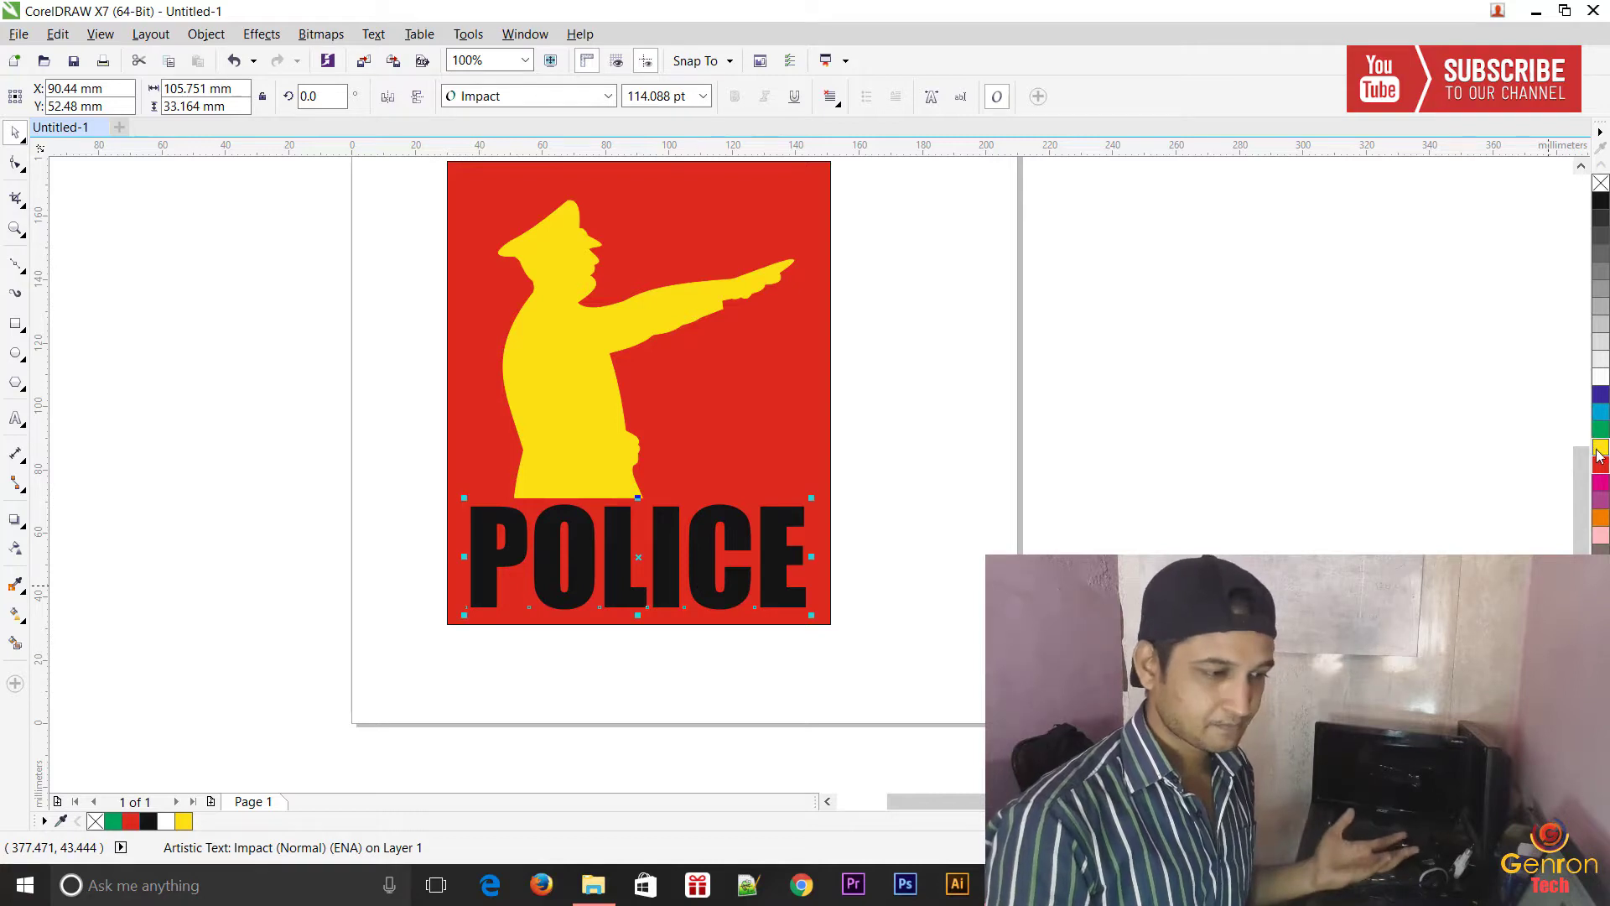
left_click(1108, 489)
scroll(638, 394, "up", 2)
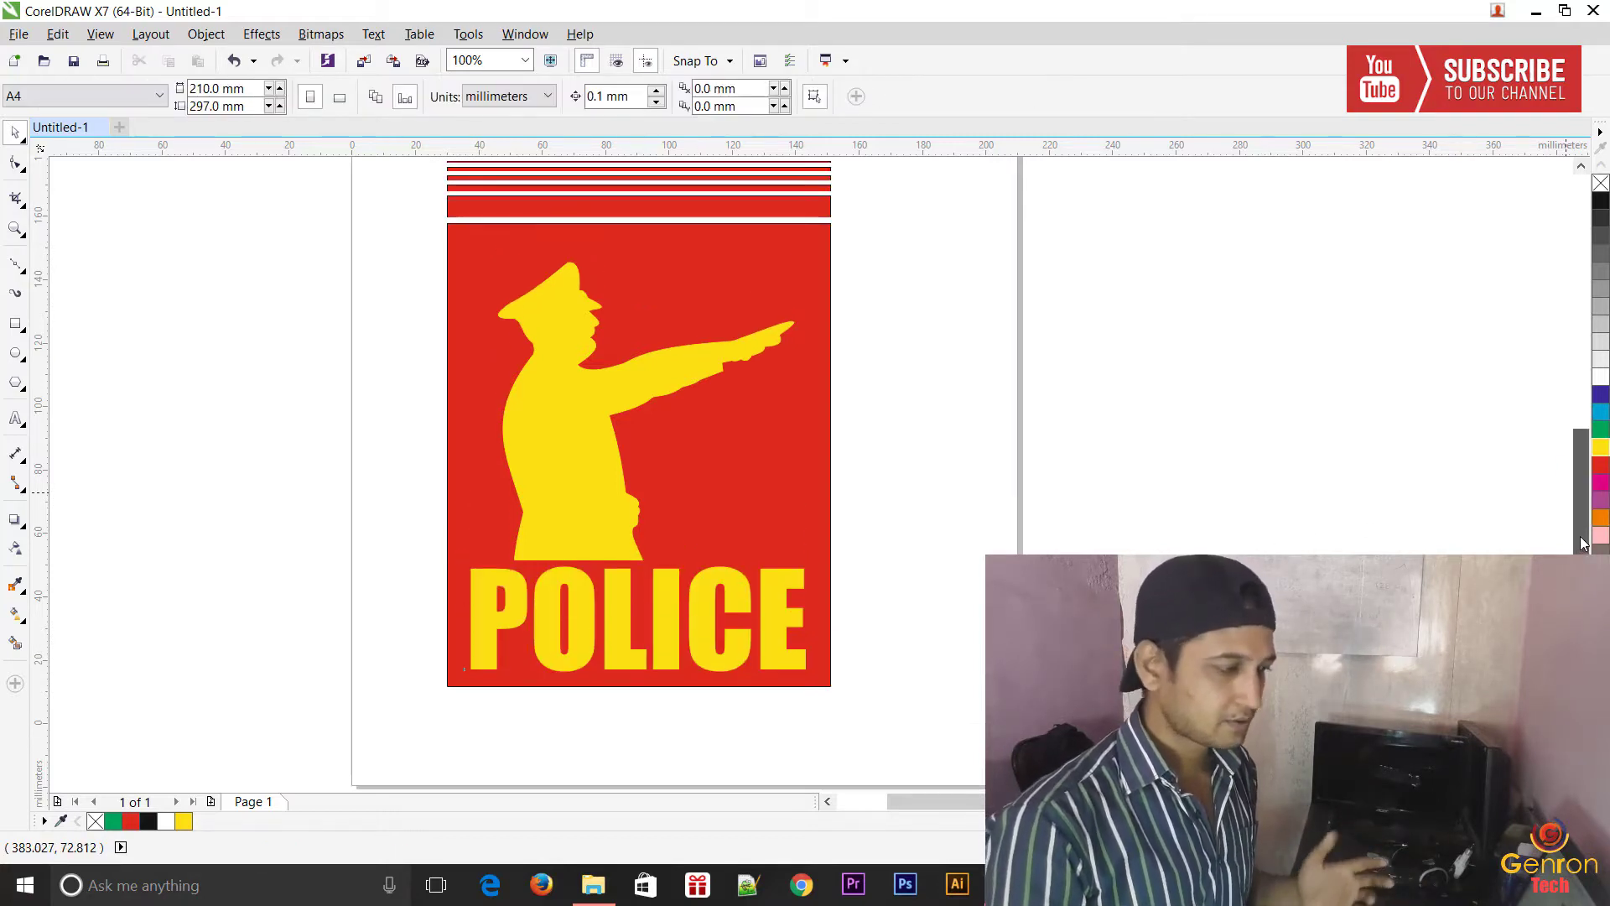
Select the rectangle, silhouette and text of the poster together.
left_click_drag(418, 214, 943, 780)
left_click_drag(1040, 802, 1008, 802)
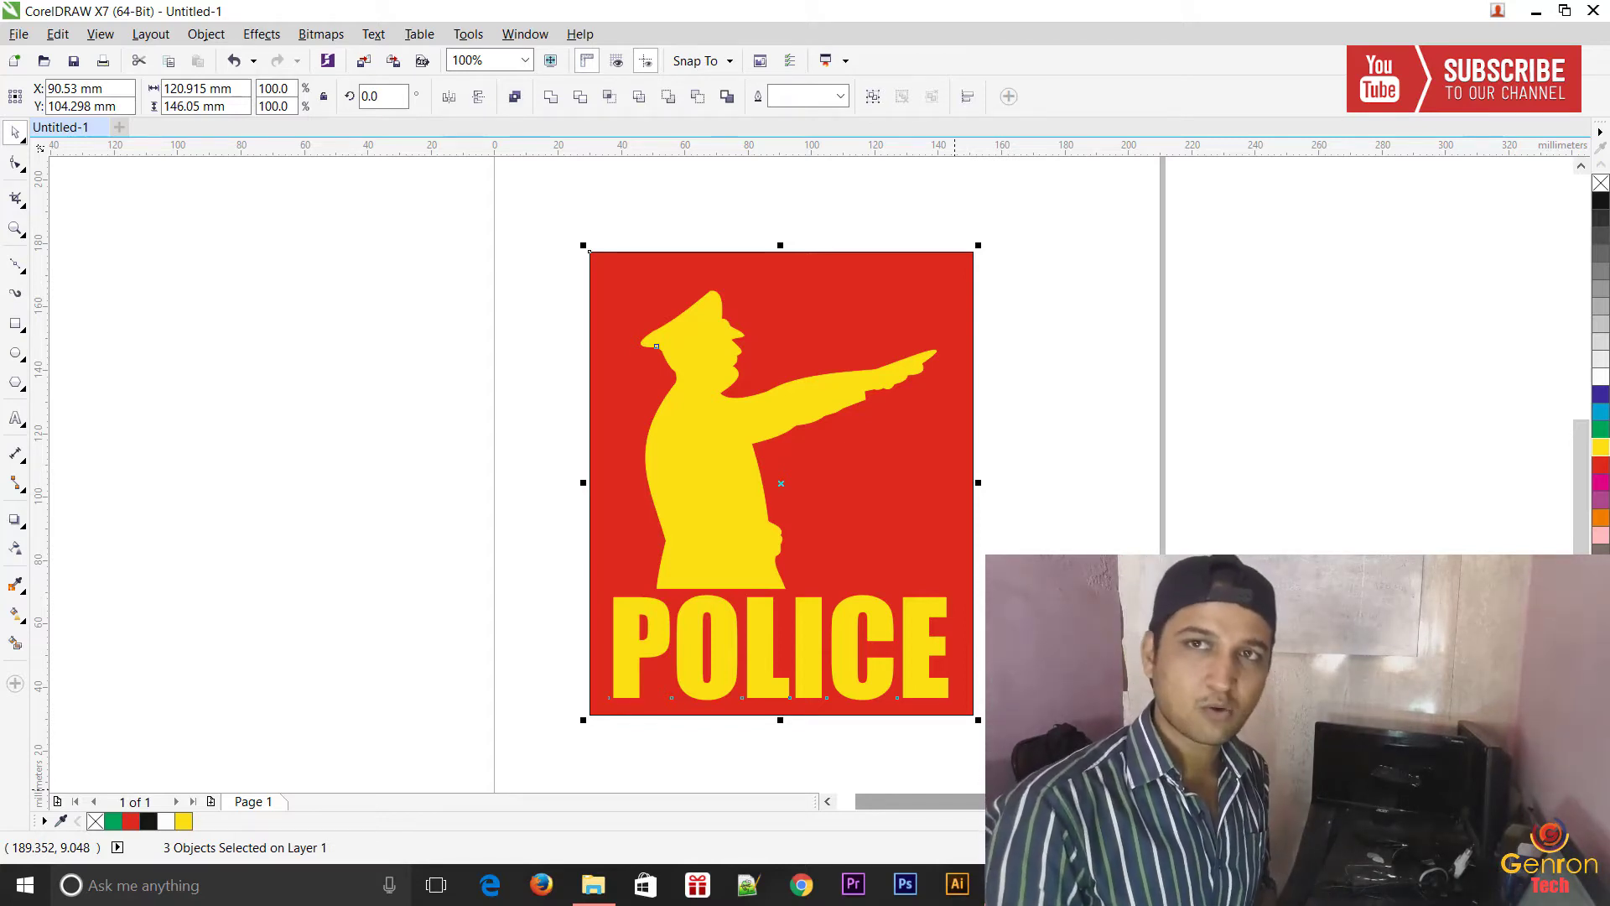
Switch to File Explorer and open 078_retro_car.gif from the Data (D:) drive with Photos.
left_click(593, 885)
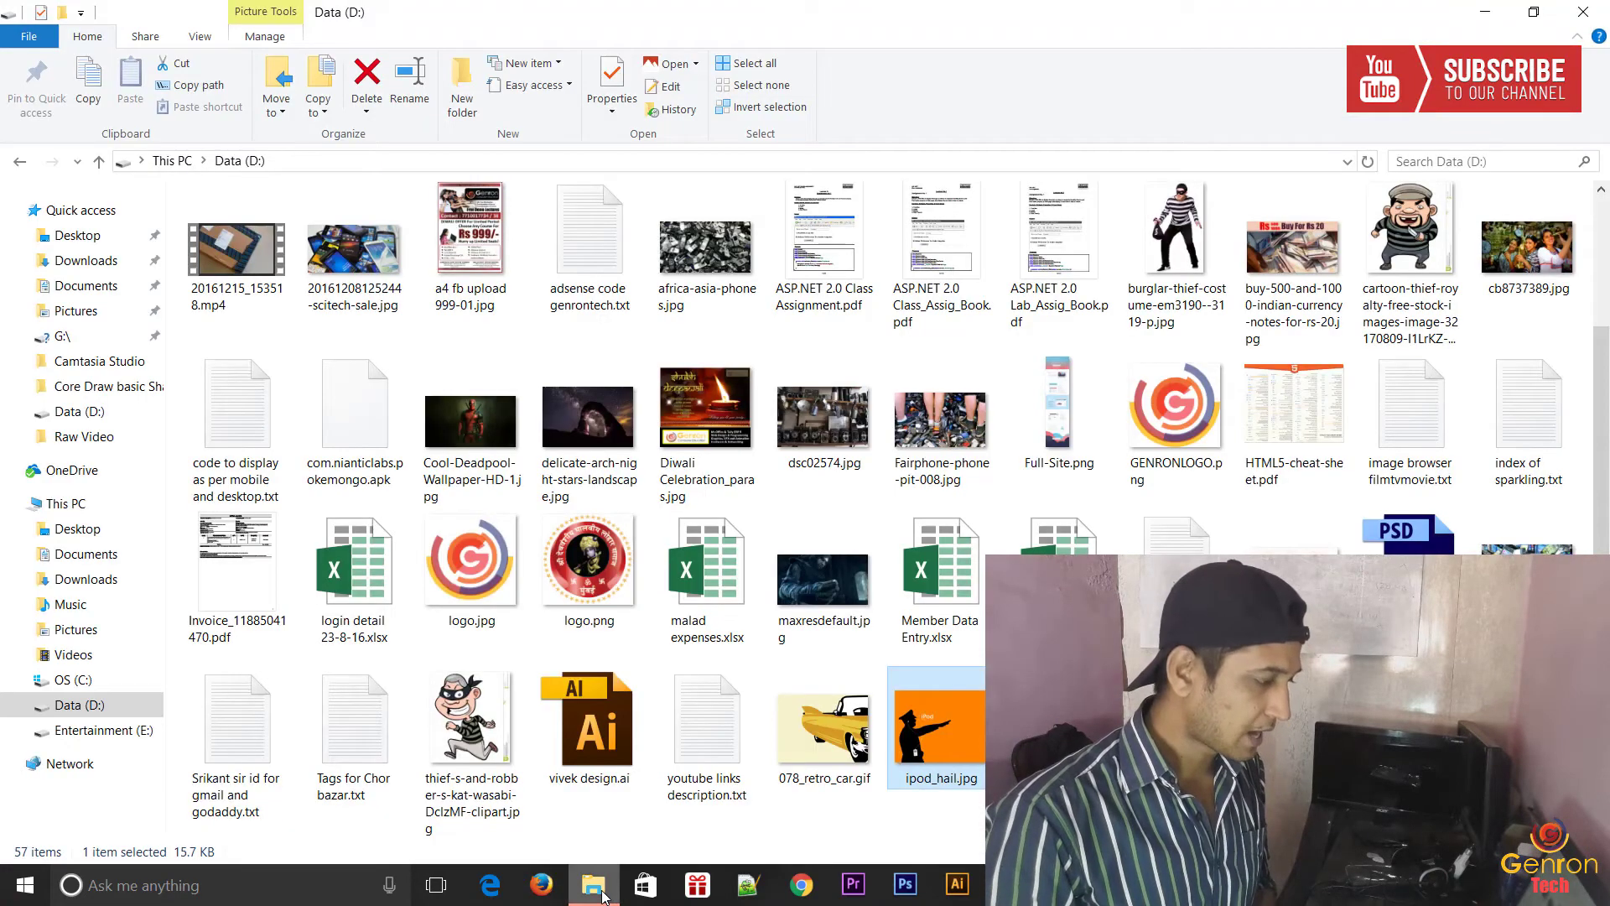
left_click(849, 757)
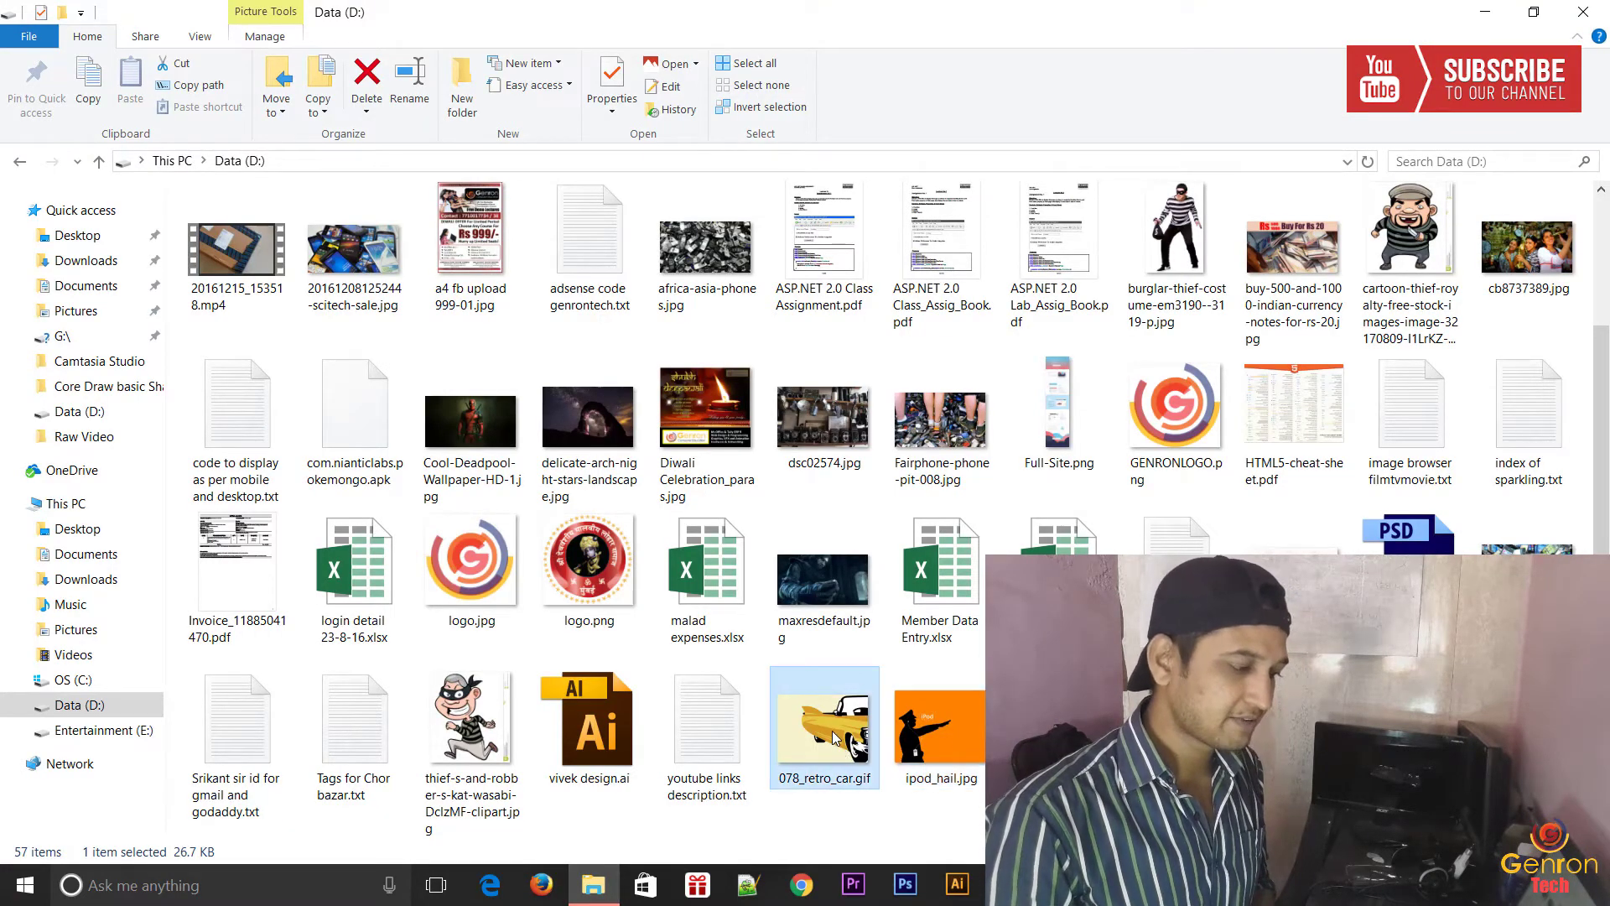
double_click(834, 737)
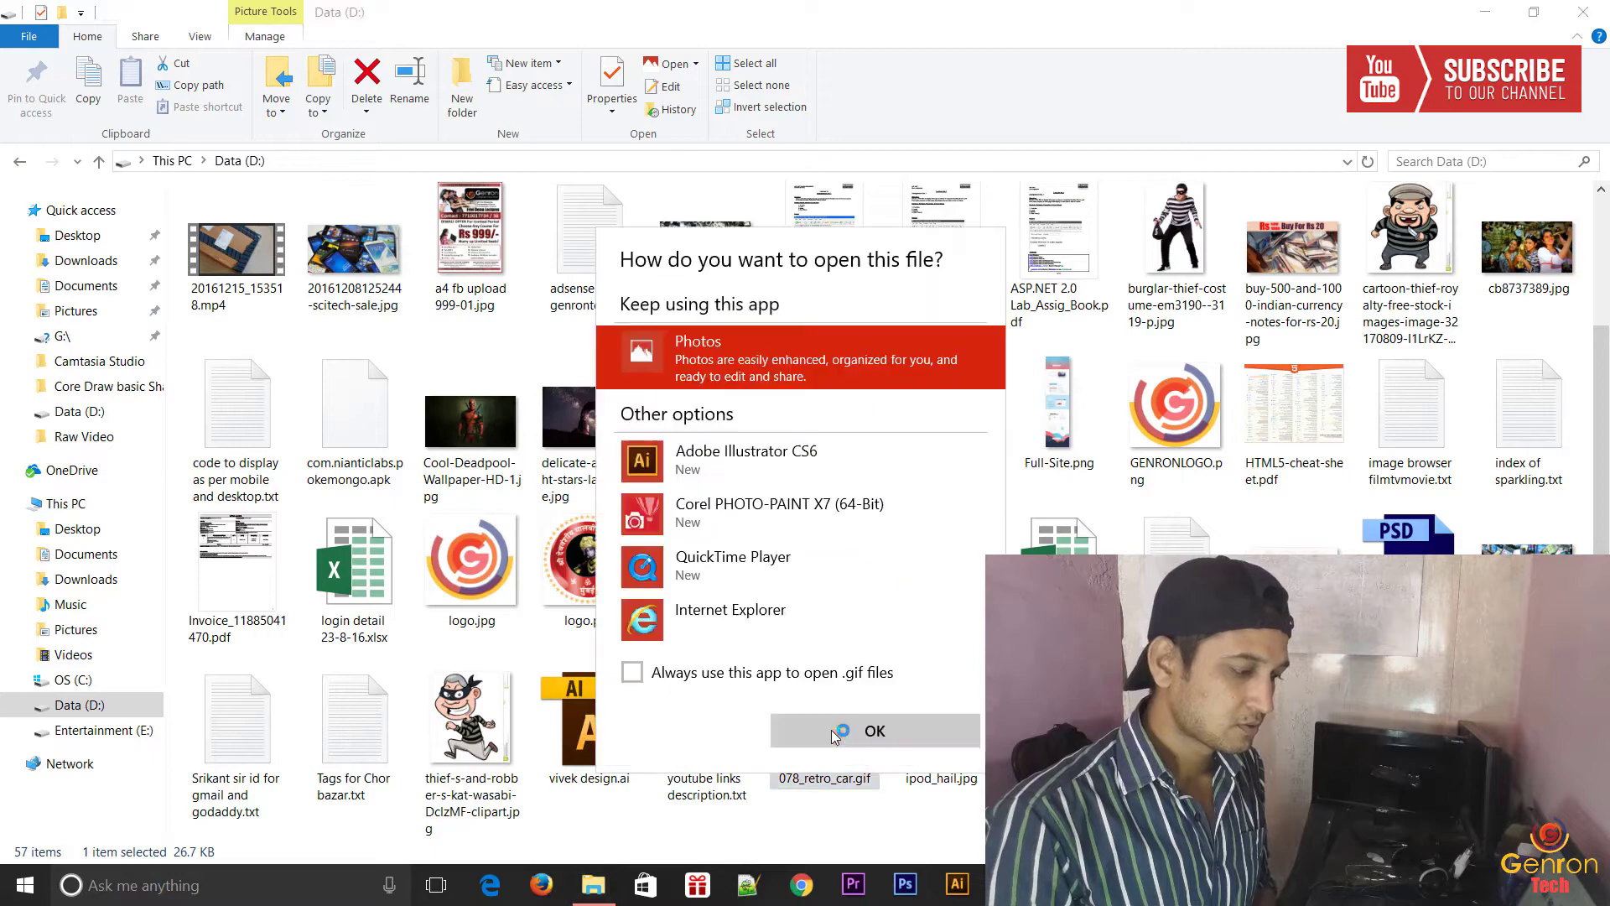
double_click(709, 377)
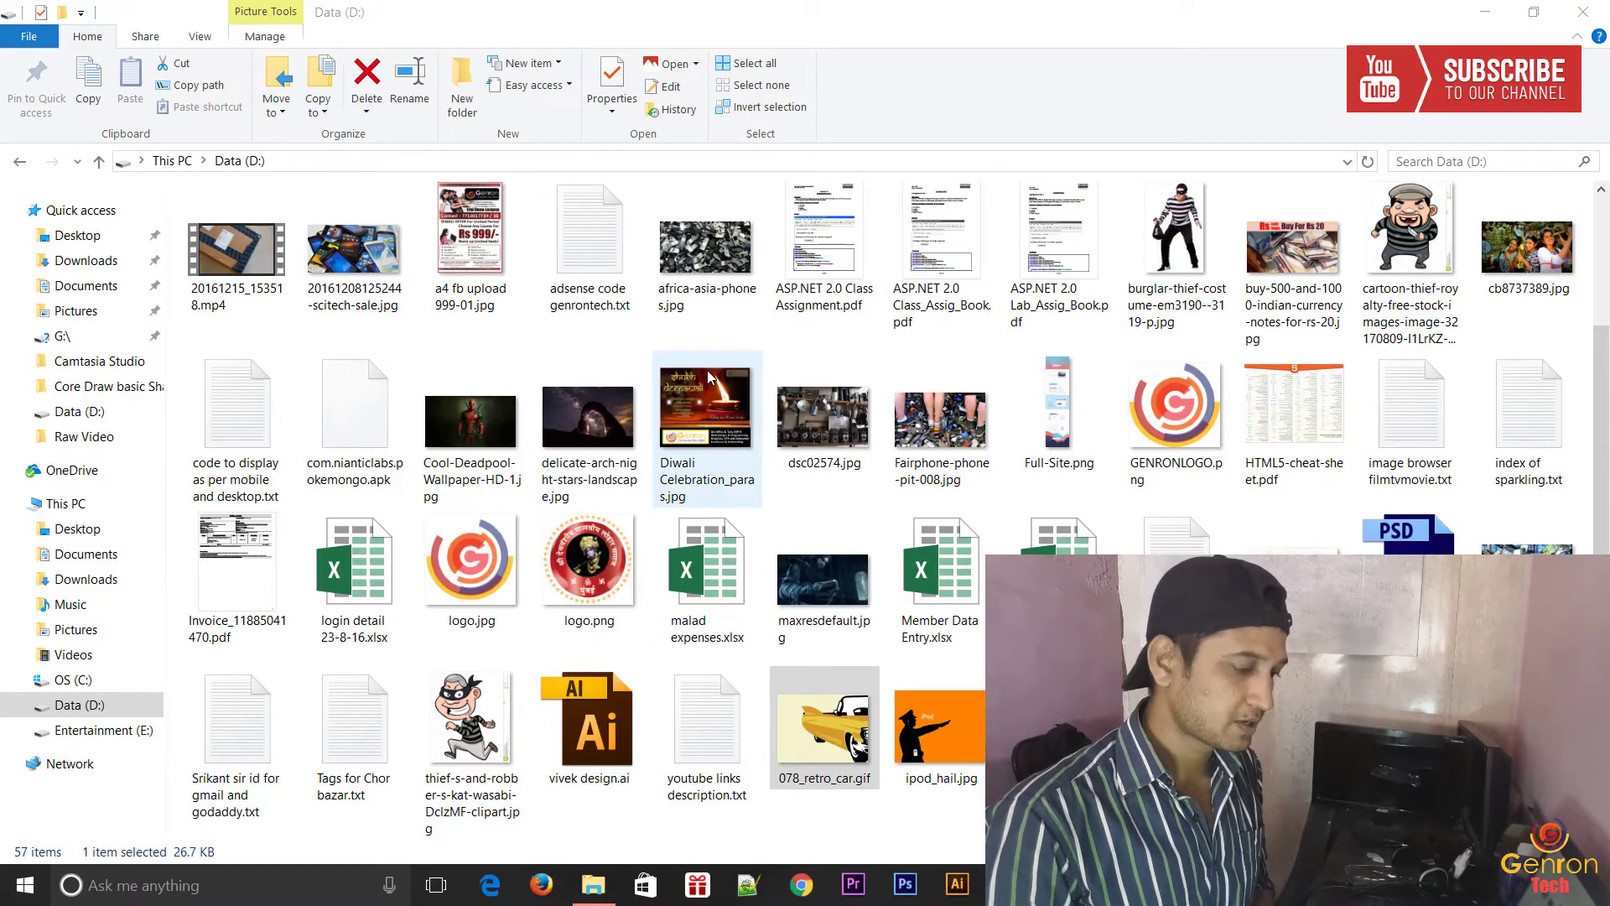